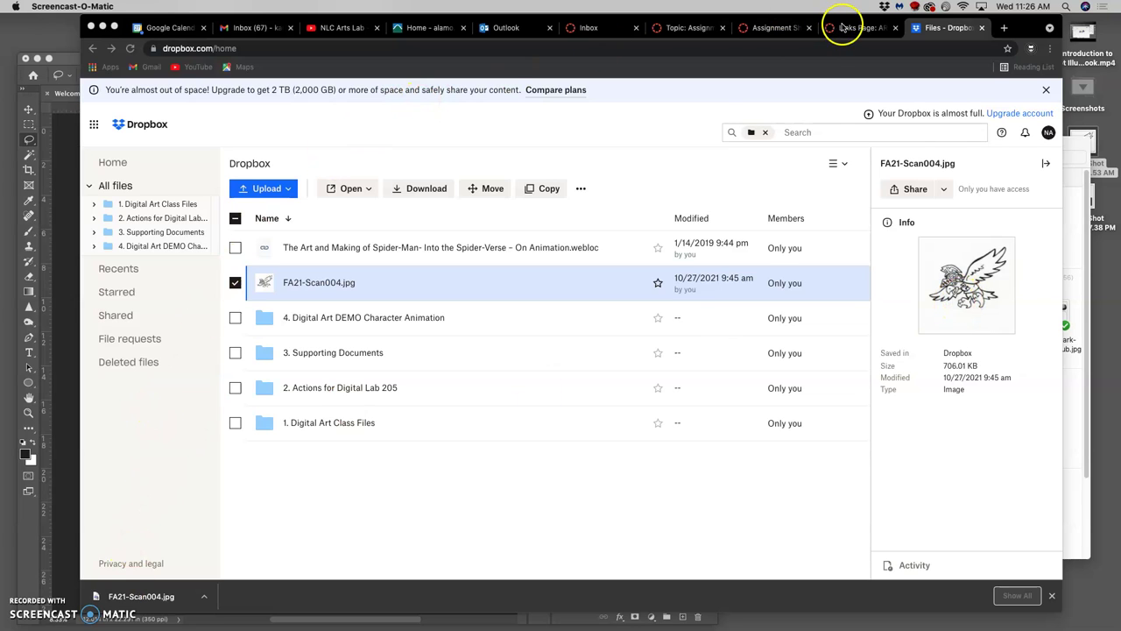
- Open the Downloads folder in a Finder window, enlarge the window, and open FA21-Scan004.jpg in Preview
{"action": "left_click", "coordinate": [69, 186]}
{"action": "mouse_move", "coordinate": [2, 389]}
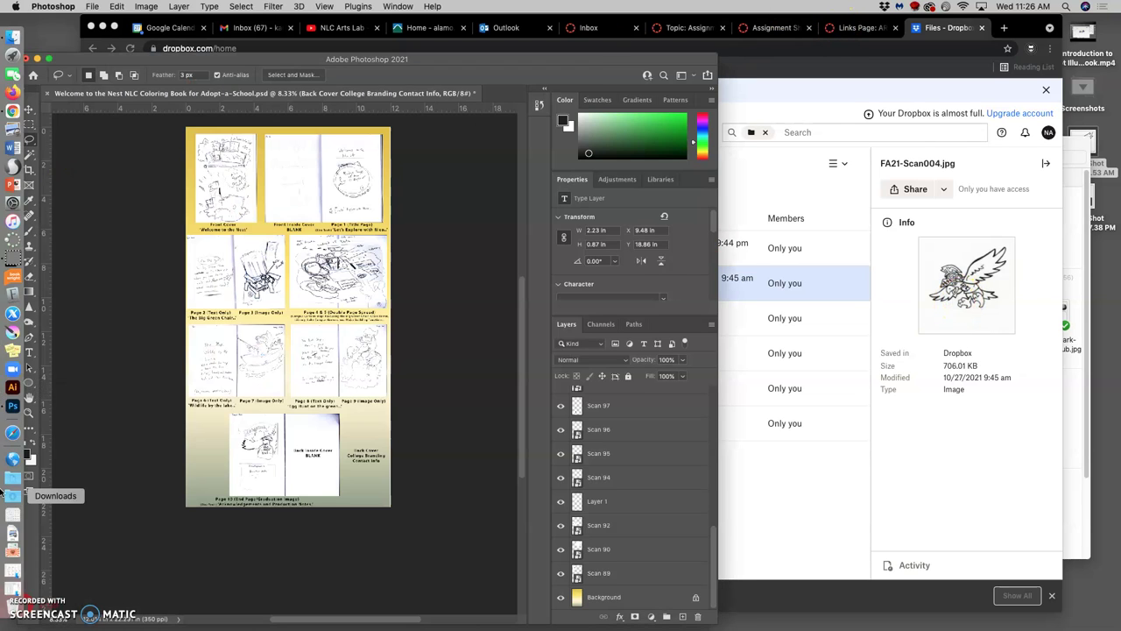
{"action": "left_click", "coordinate": [12, 496]}
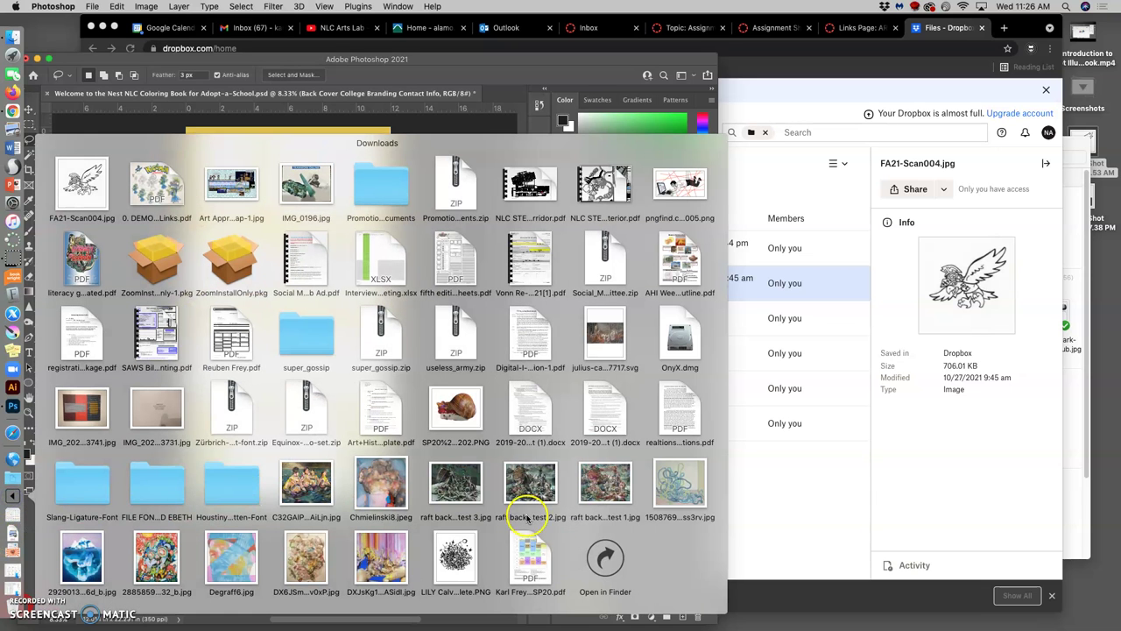
{"action": "left_click", "coordinate": [604, 558]}
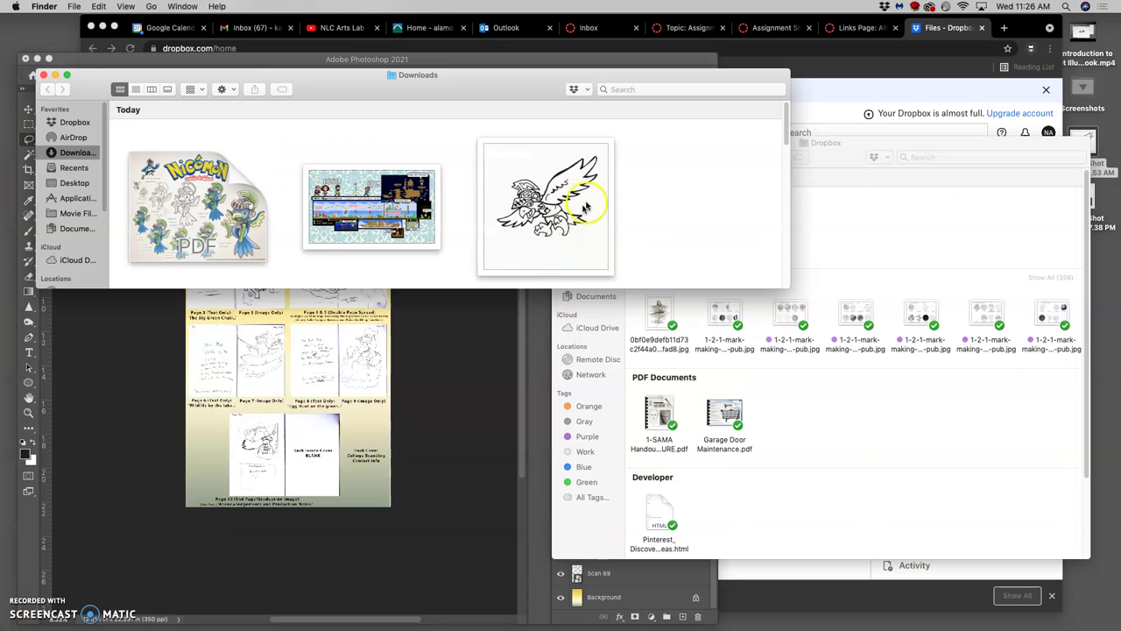
{"action": "left_click_drag", "start_coordinate": [788, 286], "coordinate": [797, 444]}
{"action": "double_click", "coordinate": [565, 239]}
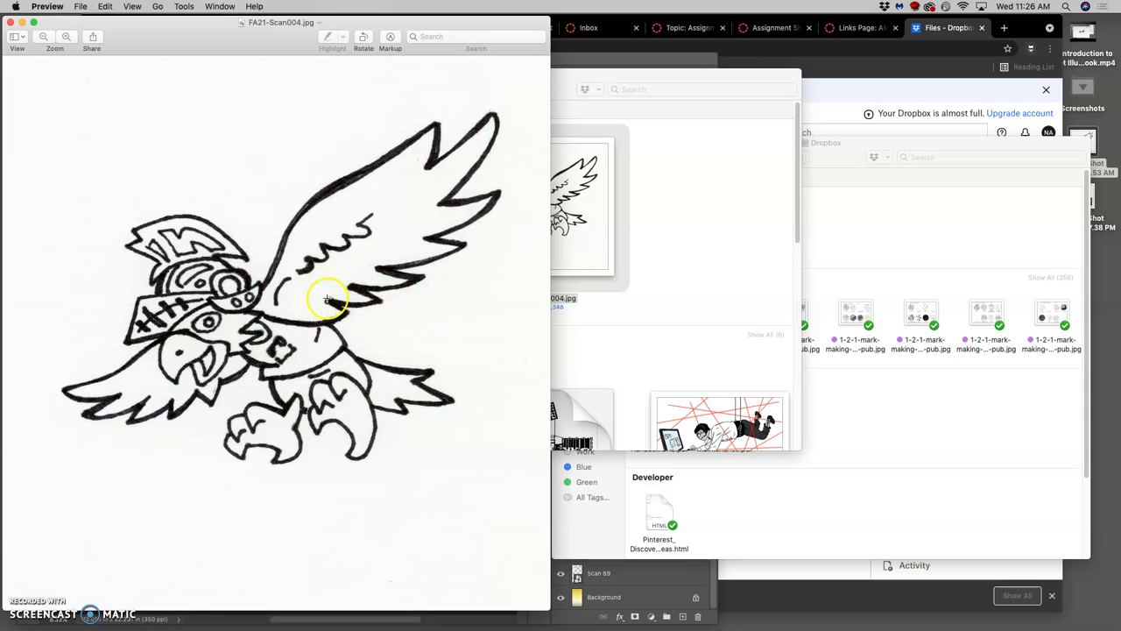
- Examine the scanned ink lines on the bird's chest and wing up close, and close the preview
{"action": "scroll", "coordinate": [328, 299], "scroll_direction": "up", "scroll_amount": 3}
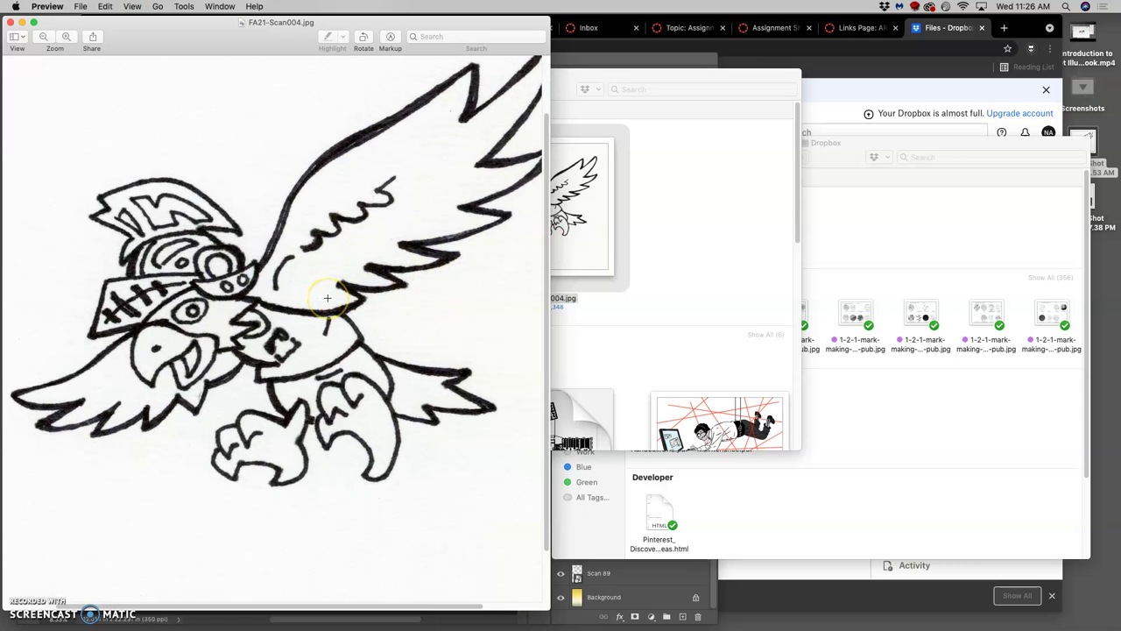
{"action": "scroll", "coordinate": [328, 299], "scroll_direction": "up", "scroll_amount": 10}
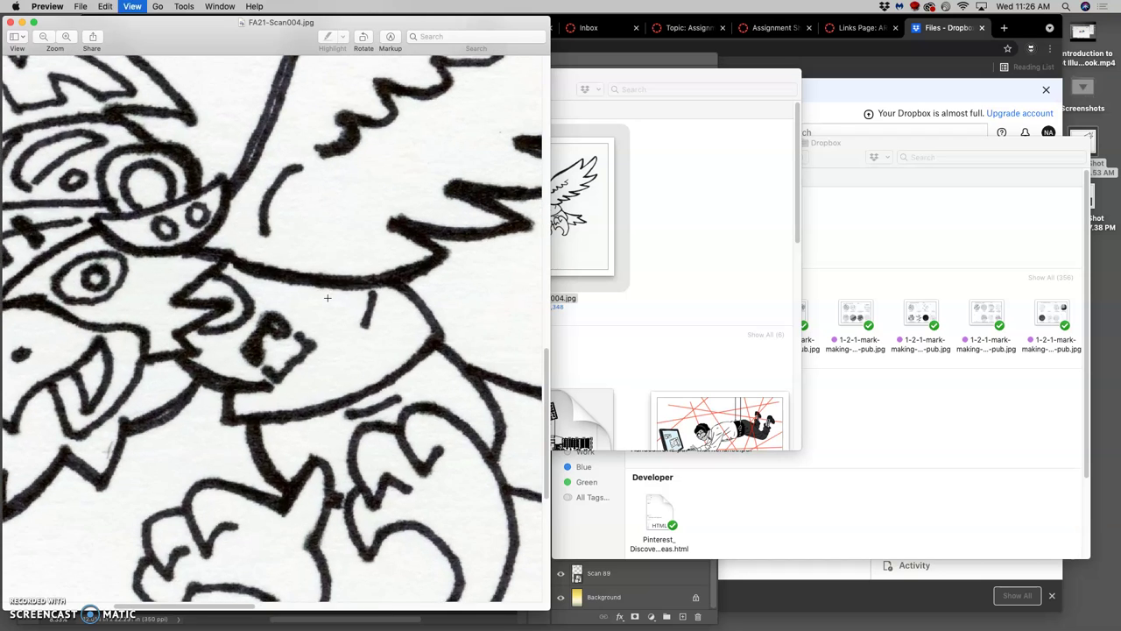
{"action": "scroll", "coordinate": [328, 298], "scroll_direction": "up", "scroll_amount": 5}
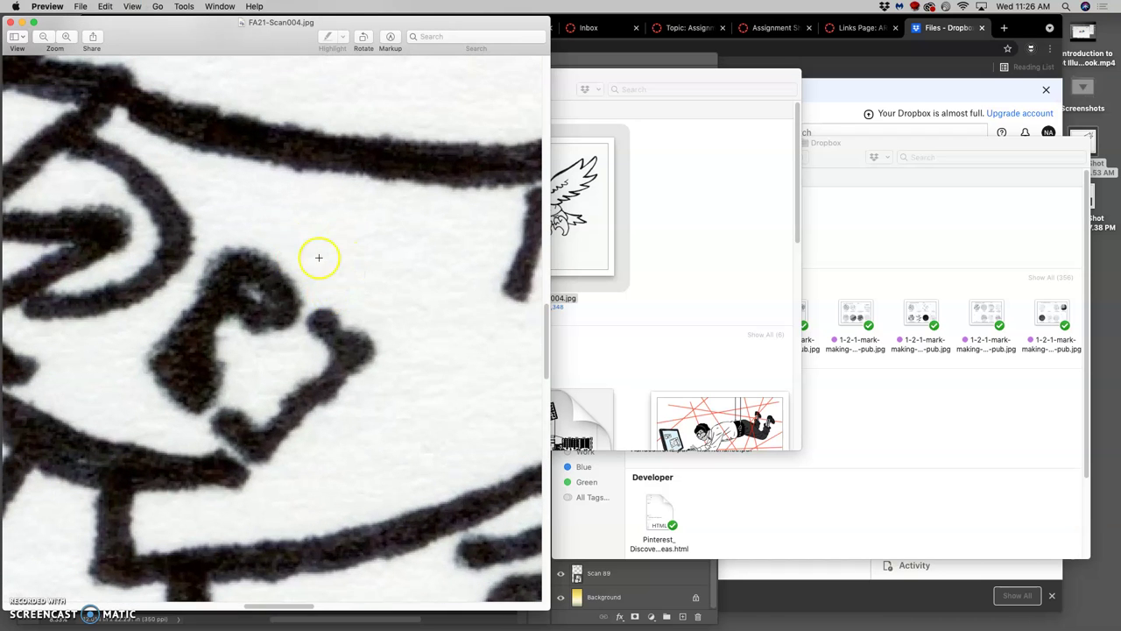
{"action": "scroll", "coordinate": [325, 185], "scroll_direction": "up", "scroll_amount": 6}
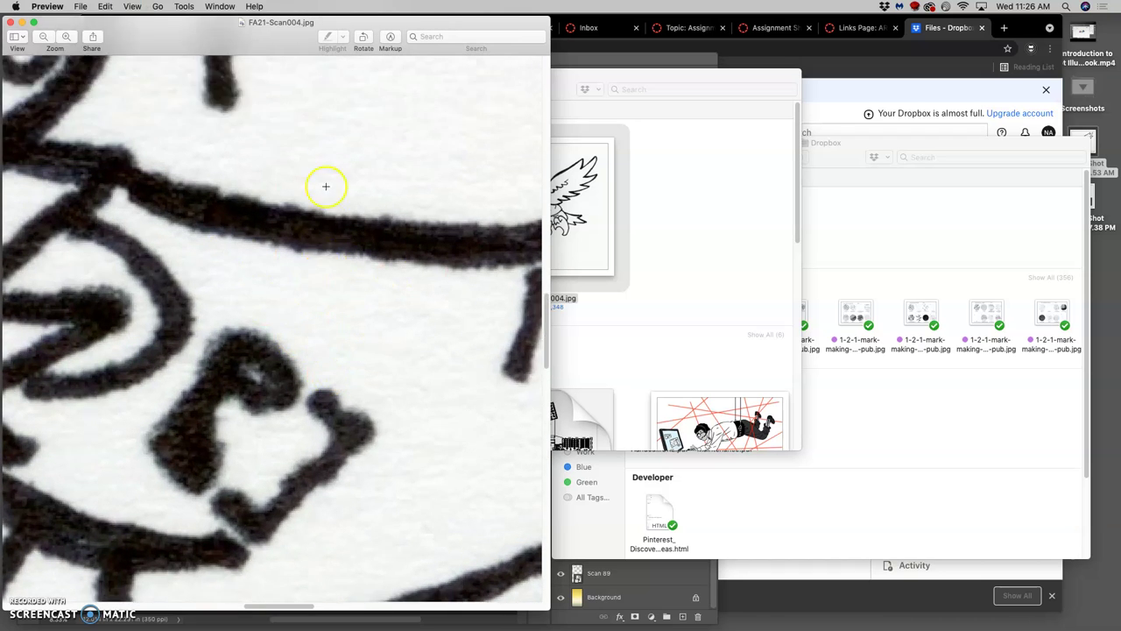
{"action": "scroll", "coordinate": [326, 186], "scroll_direction": "up", "scroll_amount": 10}
{"action": "scroll", "coordinate": [326, 187], "scroll_direction": "right", "scroll_amount": 2}
{"action": "scroll", "coordinate": [326, 186], "scroll_direction": "up", "scroll_amount": 3}
{"action": "key", "text": "super+plus"}
{"action": "key", "text": "super+plus"}
{"action": "key", "text": "super+plus"}
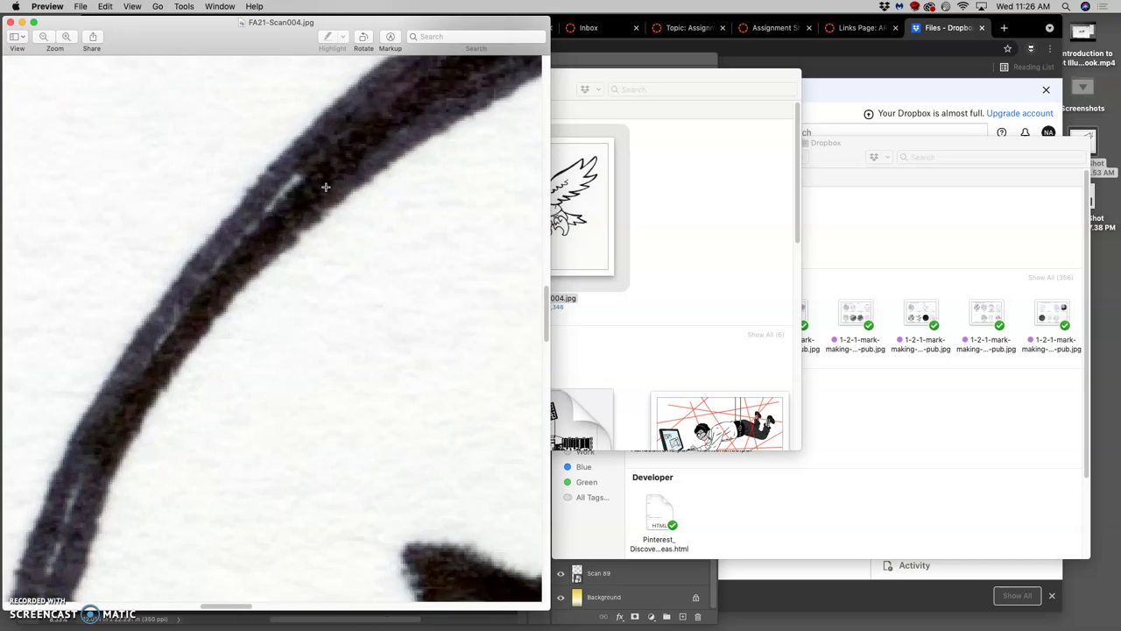
{"action": "scroll", "coordinate": [294, 187], "scroll_direction": "up", "scroll_amount": 10}
{"action": "scroll", "coordinate": [294, 187], "scroll_direction": "right", "scroll_amount": 7}
{"action": "scroll", "coordinate": [293, 188], "scroll_direction": "down", "scroll_amount": 3}
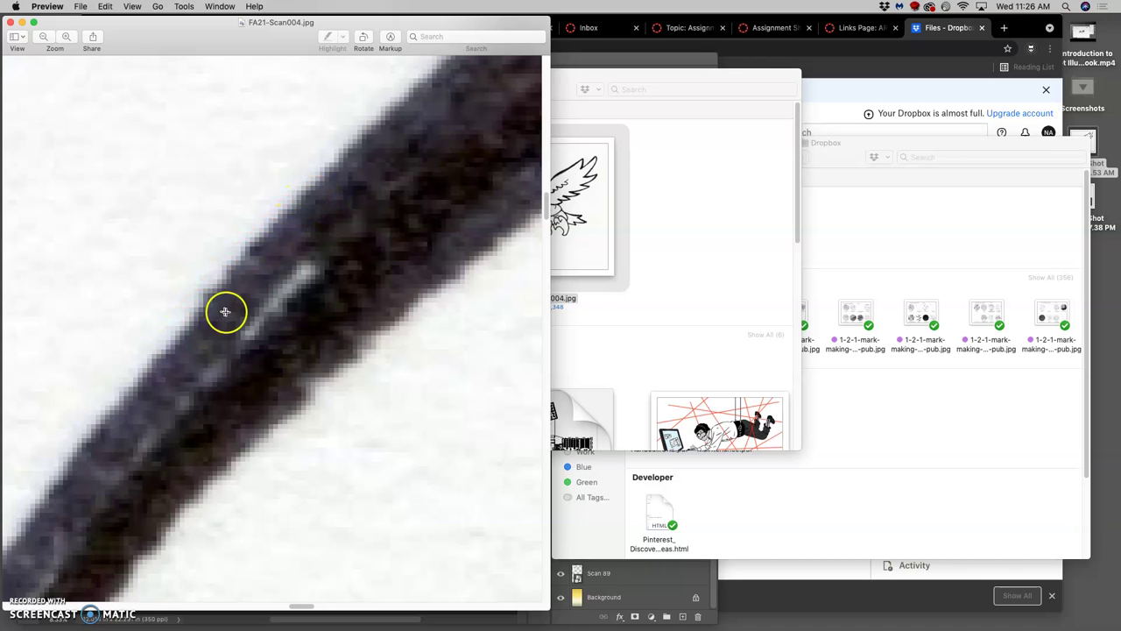
{"action": "scroll", "coordinate": [273, 345], "scroll_direction": "up", "scroll_amount": 1}
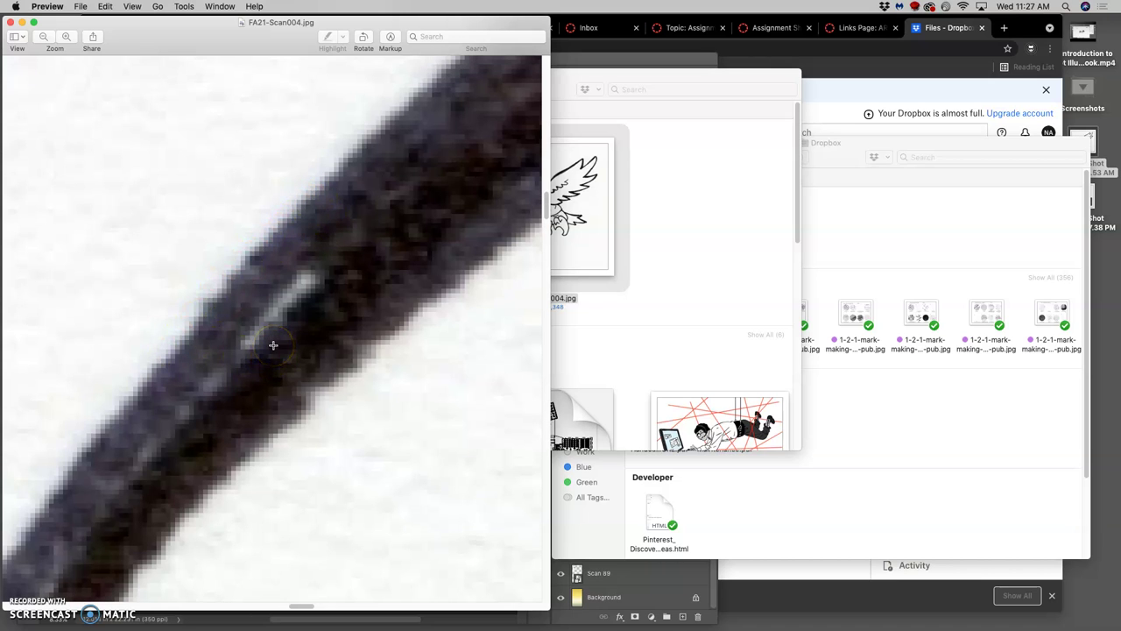
{"action": "scroll", "coordinate": [274, 345], "scroll_direction": "down", "scroll_amount": 5}
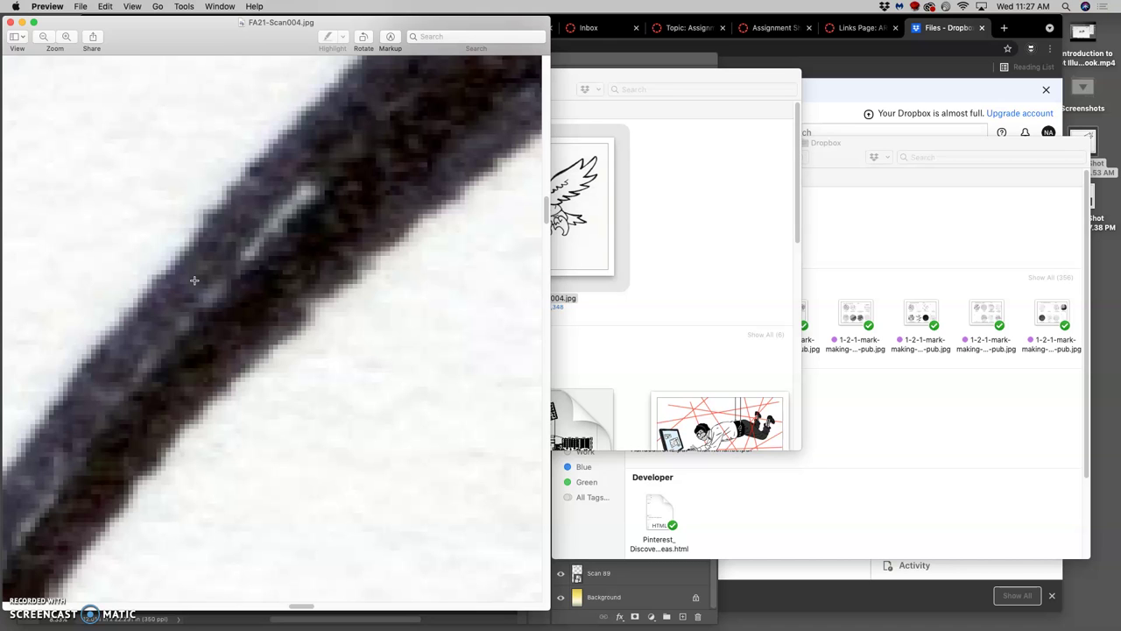
{"action": "key", "text": "super+minus"}
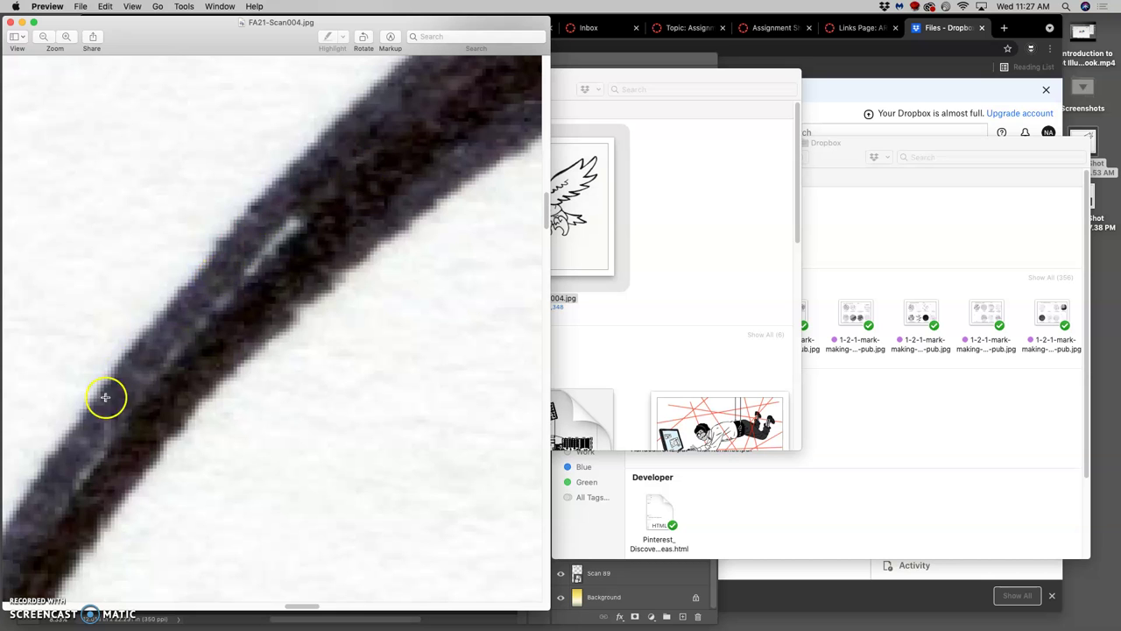
{"action": "scroll", "coordinate": [183, 363], "scroll_direction": "down", "scroll_amount": 3}
{"action": "scroll", "coordinate": [186, 364], "scroll_direction": "down", "scroll_amount": 5}
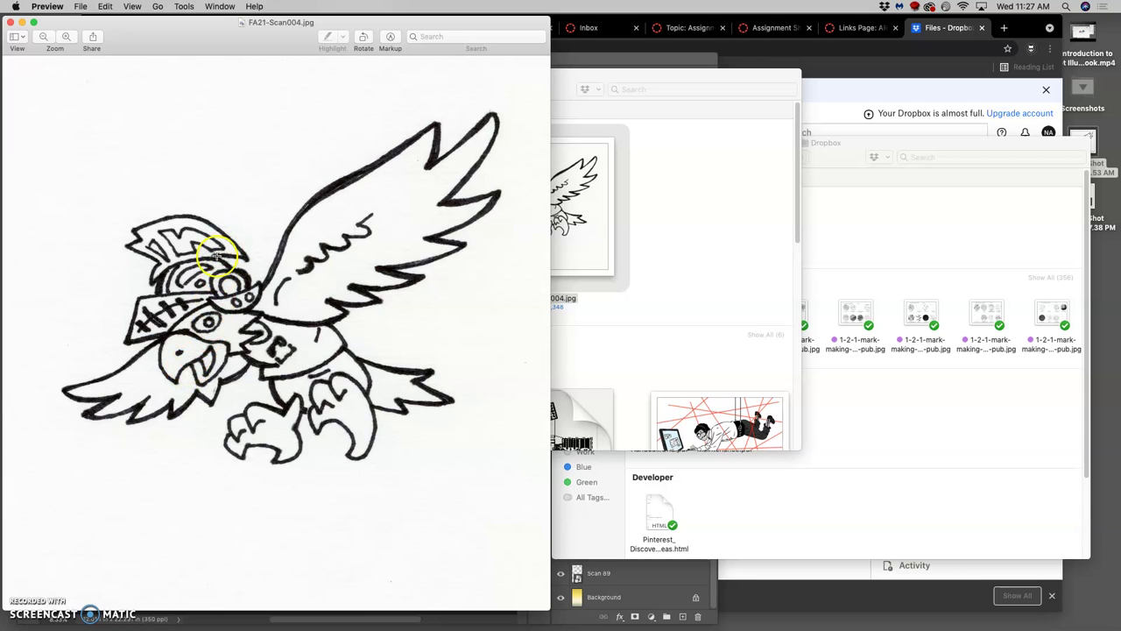
{"action": "left_click", "coordinate": [12, 21]}
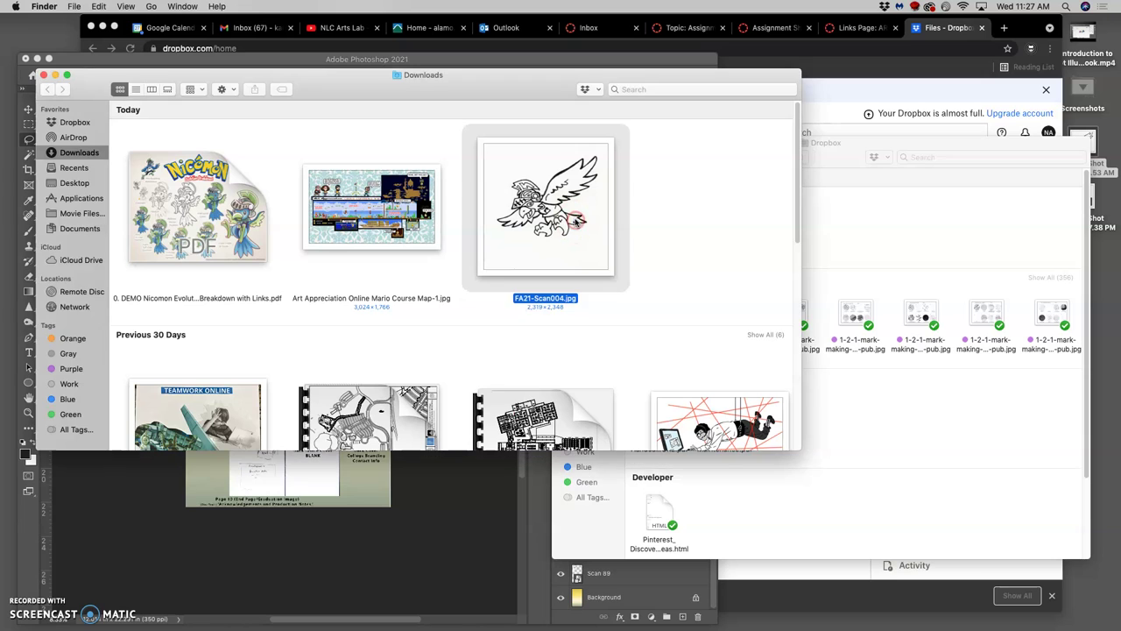
- Open FA21-Scan004.jpg from Downloads in Adobe Photoshop 2021 and close the Welcome to the Nest coloring book document
{"action": "right_click", "coordinate": [574, 219]}
{"action": "mouse_move", "coordinate": [605, 236]}
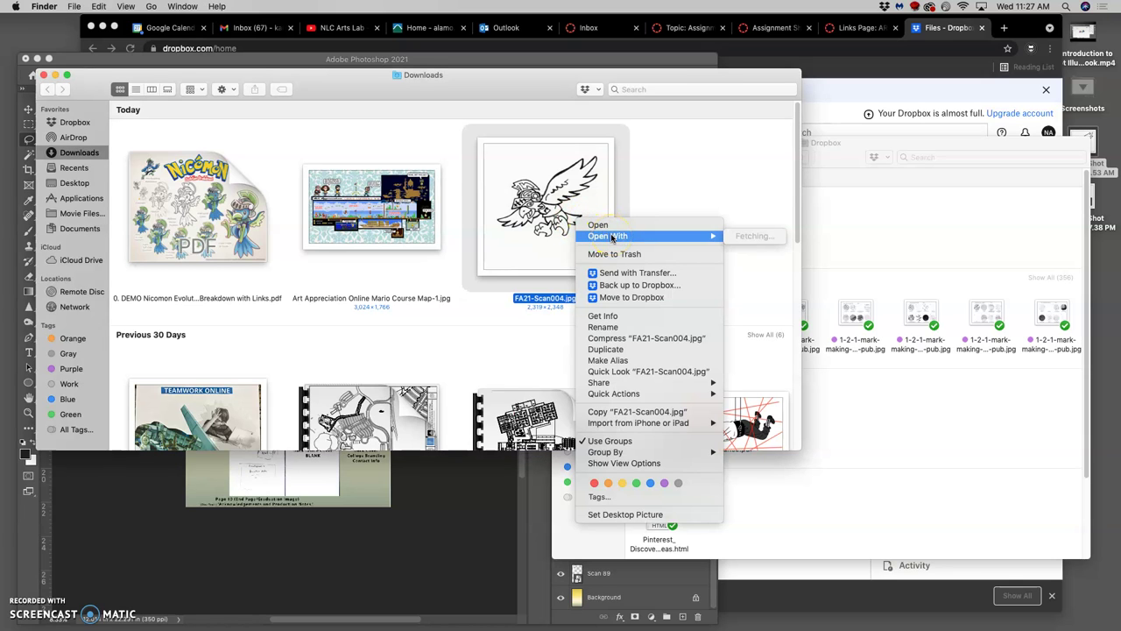
{"action": "left_click", "coordinate": [671, 196]}
{"action": "right_click", "coordinate": [583, 228]}
{"action": "mouse_move", "coordinate": [609, 242]}
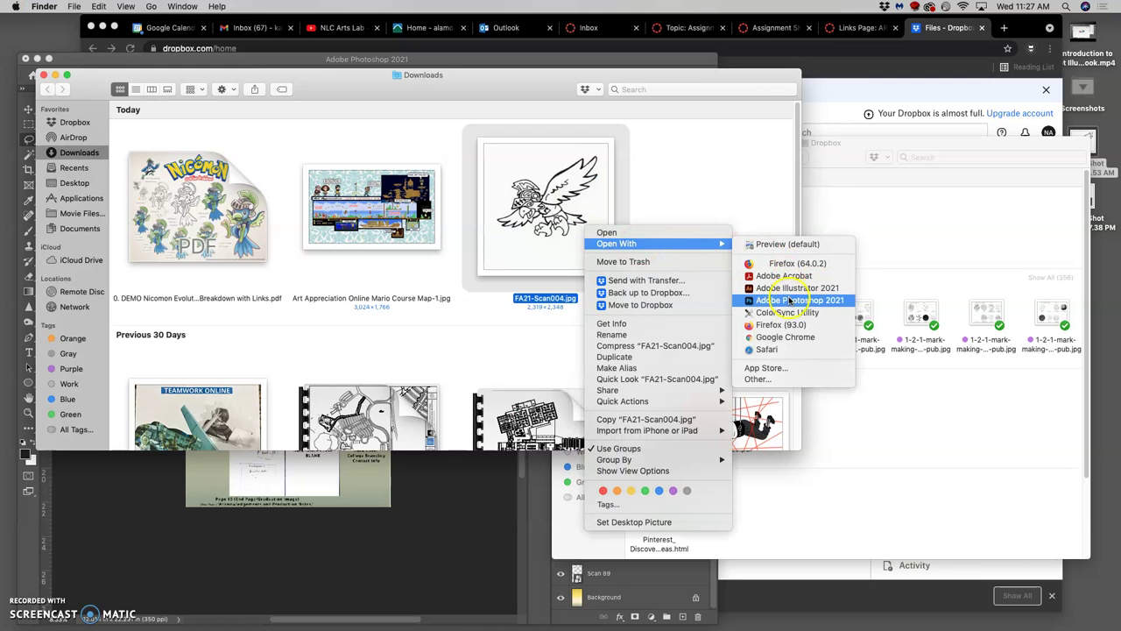
{"action": "left_click", "coordinate": [789, 301]}
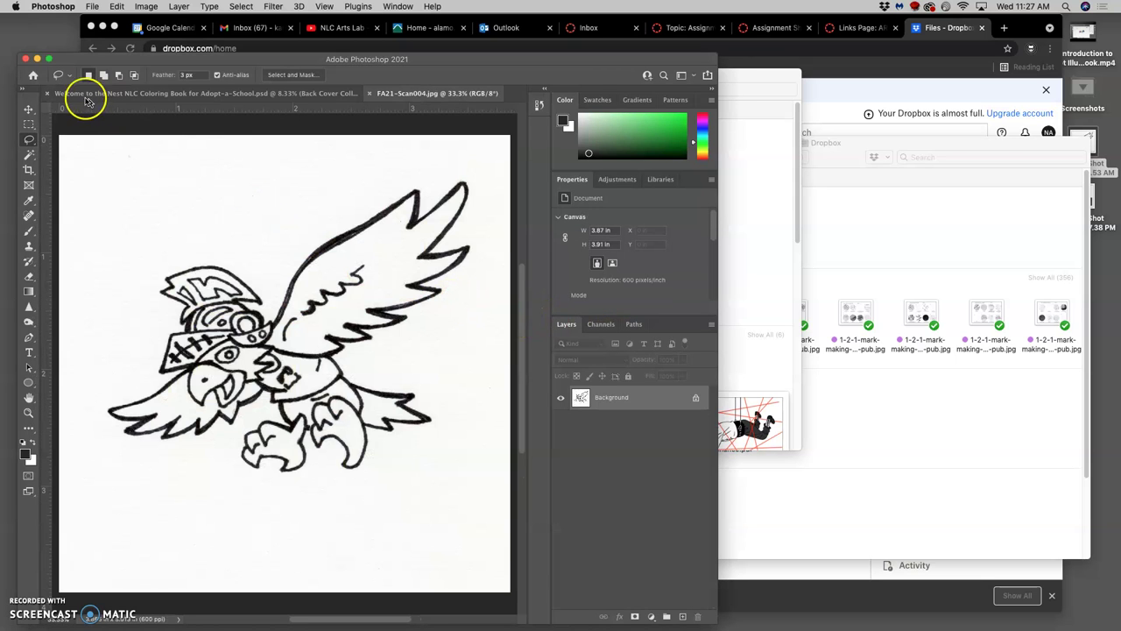
{"action": "left_click", "coordinate": [49, 98]}
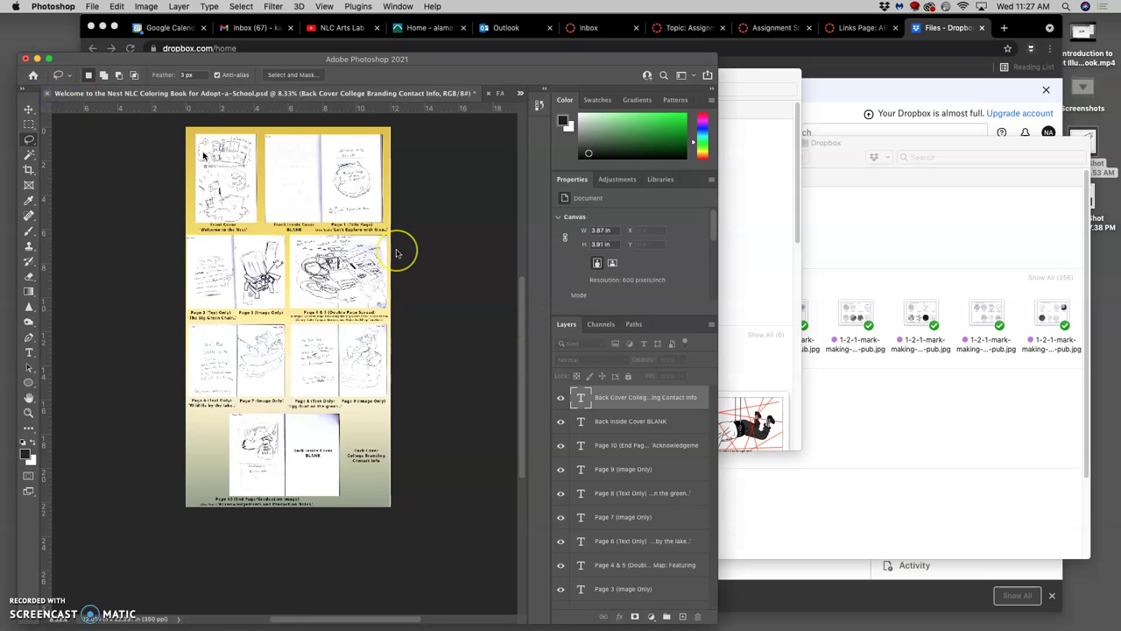
{"action": "left_click", "coordinate": [661, 219]}
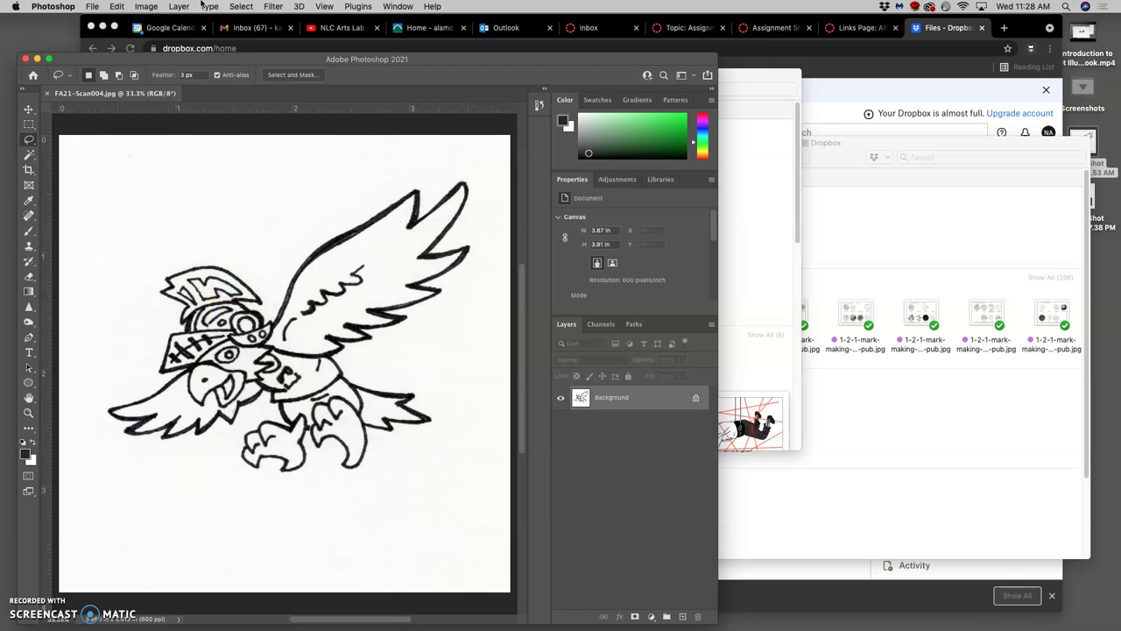
{"action": "left_click", "coordinate": [241, 7]}
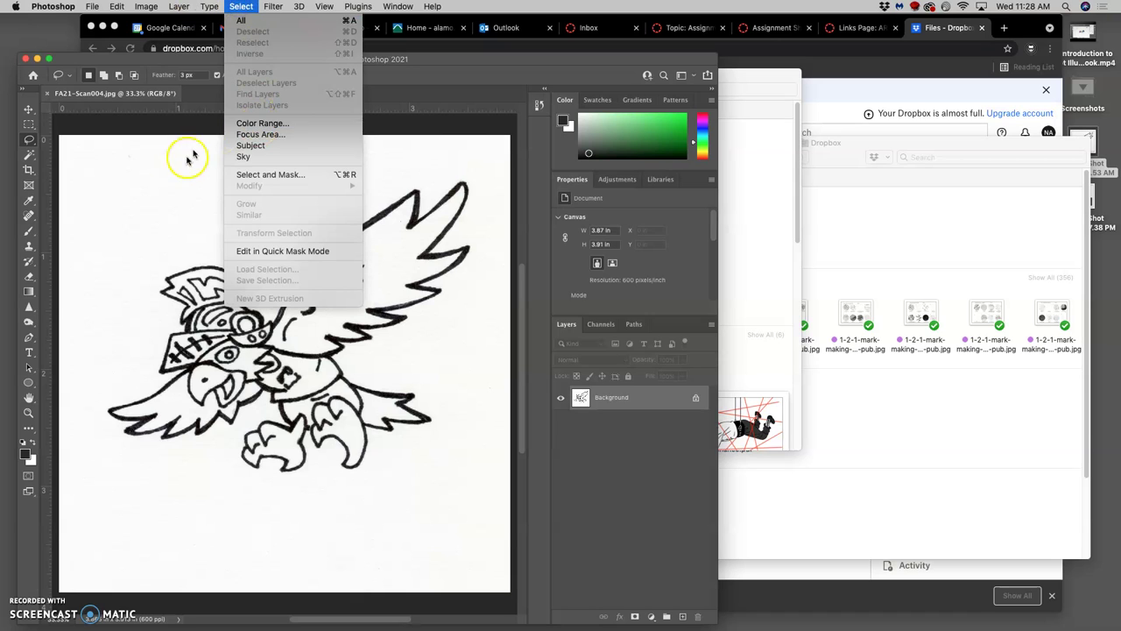
{"action": "left_click", "coordinate": [178, 169]}
{"action": "left_click", "coordinate": [242, 7]}
{"action": "left_click", "coordinate": [226, 191]}
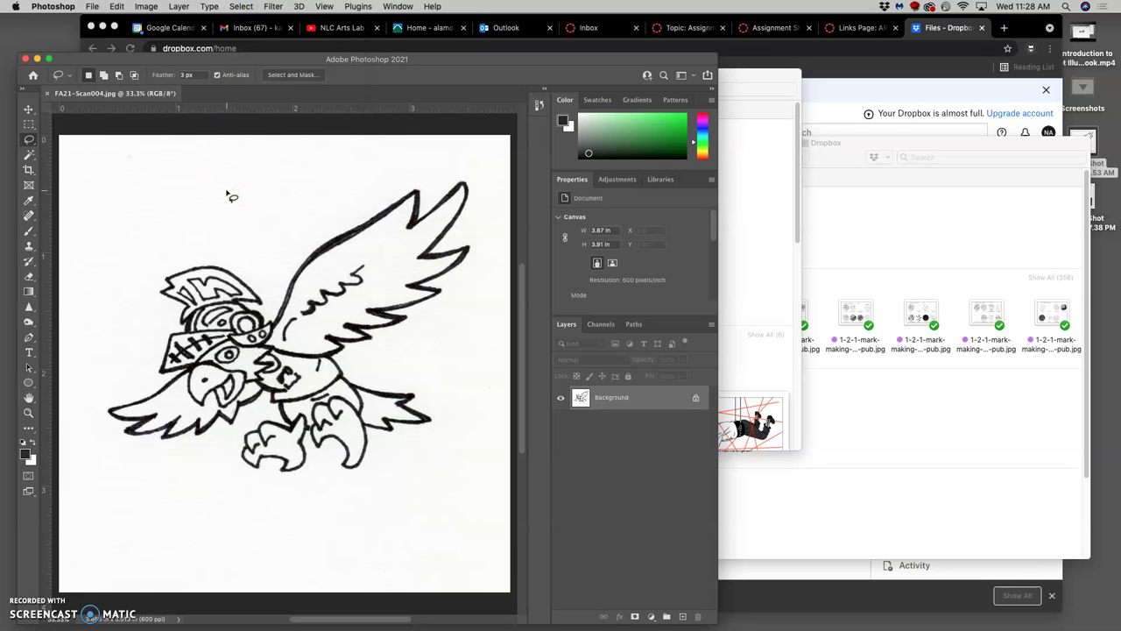
- Duplicate the Background layer and flip the copy horizontally with Free Transform
{"action": "key", "text": "ctrl+j"}
{"action": "key", "text": "ctrl+t"}
{"action": "left_click", "coordinate": [229, 231]}
{"action": "right_click", "coordinate": [229, 231]}
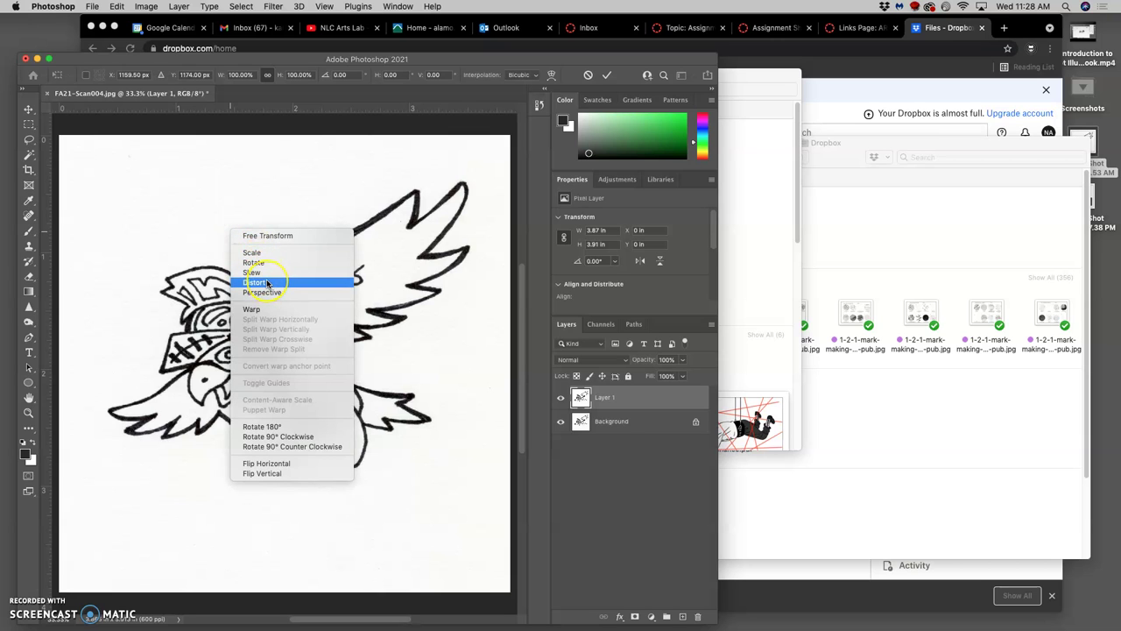
{"action": "left_click", "coordinate": [284, 463]}
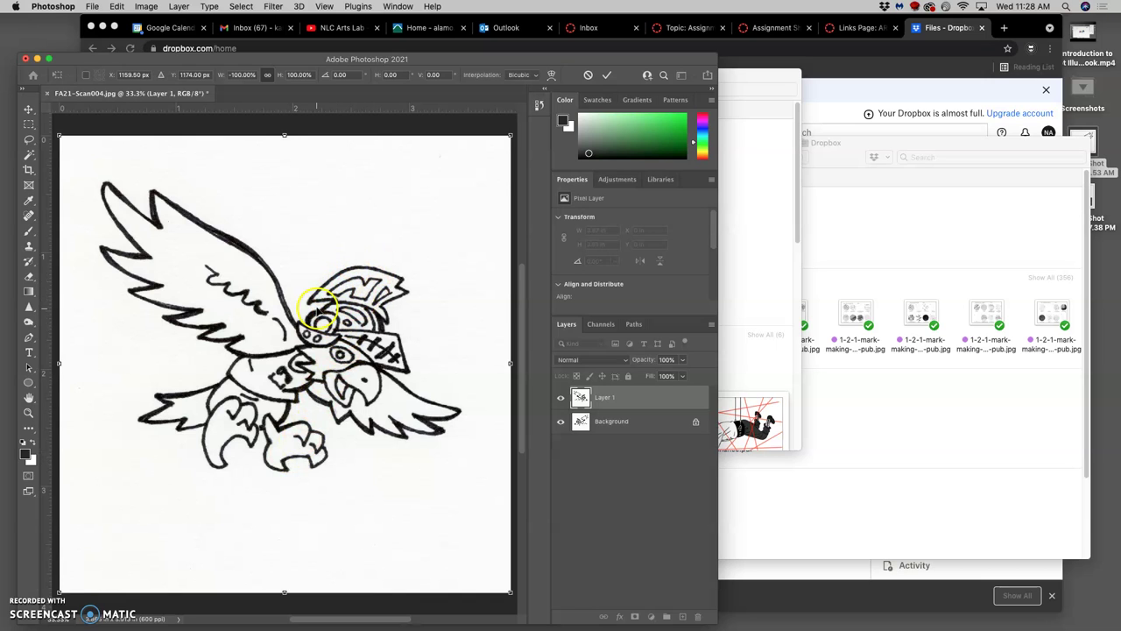
{"action": "left_click", "coordinate": [361, 237]}
{"action": "key", "text": "super+minus"}
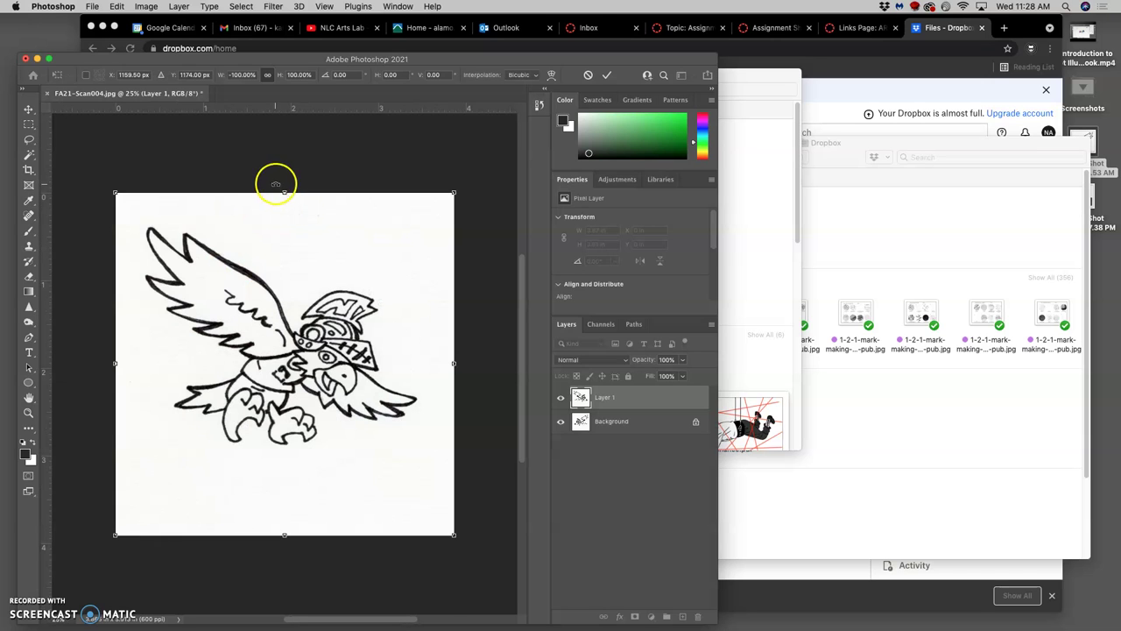
- Delete the flipped duplicate layer, leaving only the Background
{"action": "left_click", "coordinate": [608, 395]}
{"action": "key", "text": "BackSpace"}
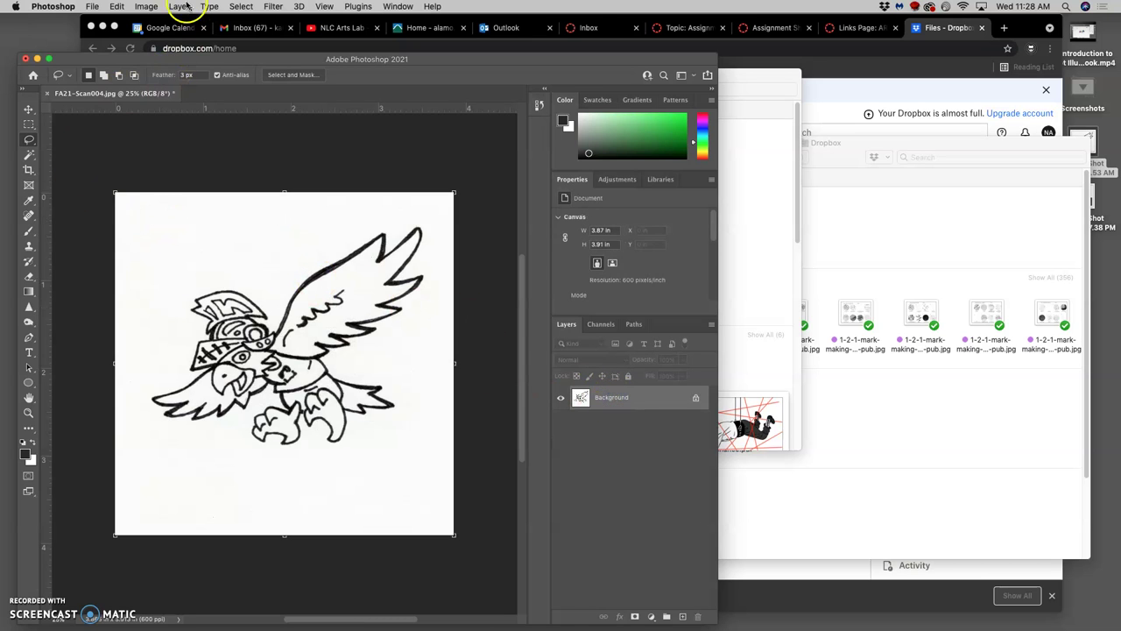
- Start a Levels adjustment on the Background layer and lower the white input level to 209
{"action": "left_click", "coordinate": [149, 7]}
{"action": "mouse_move", "coordinate": [193, 39]}
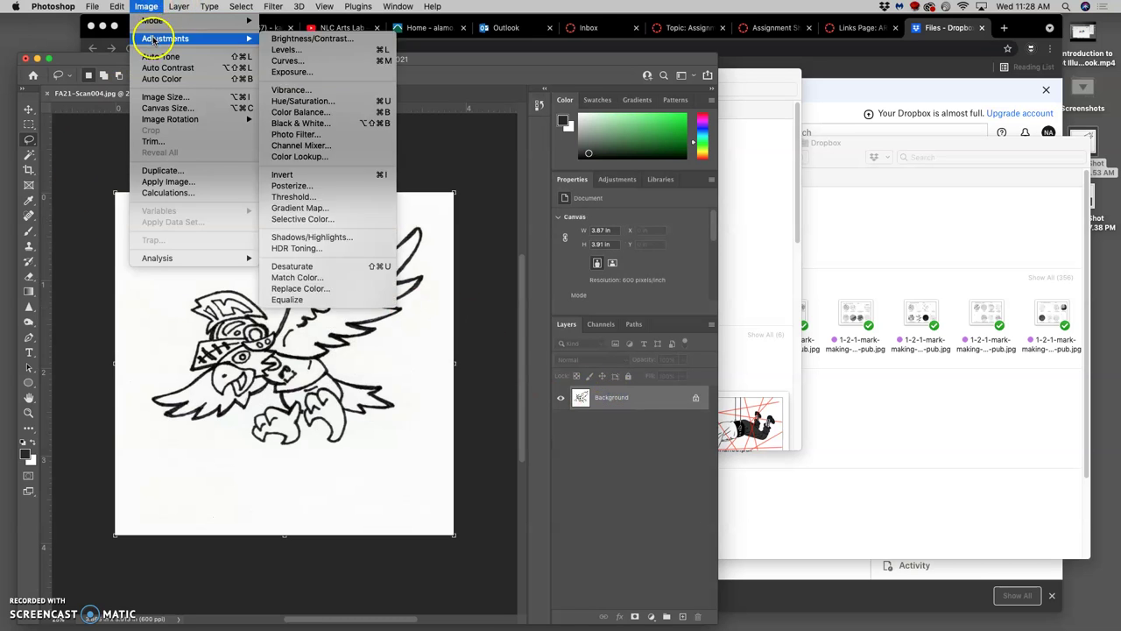
{"action": "left_click", "coordinate": [300, 49]}
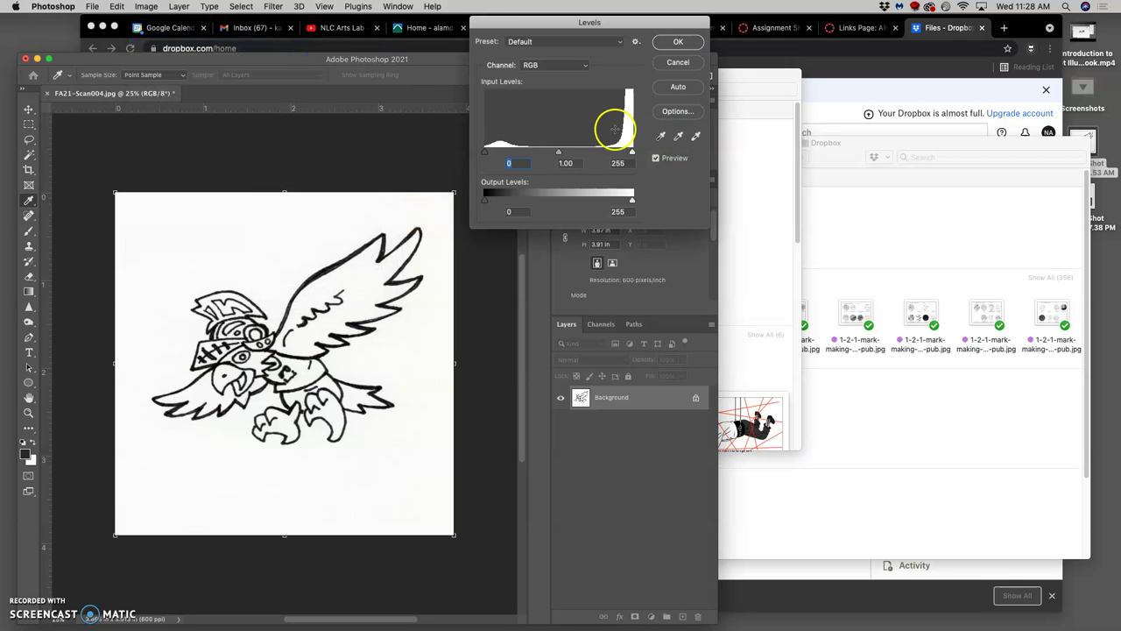
{"action": "left_click_drag", "start_coordinate": [629, 155], "coordinate": [624, 154]}
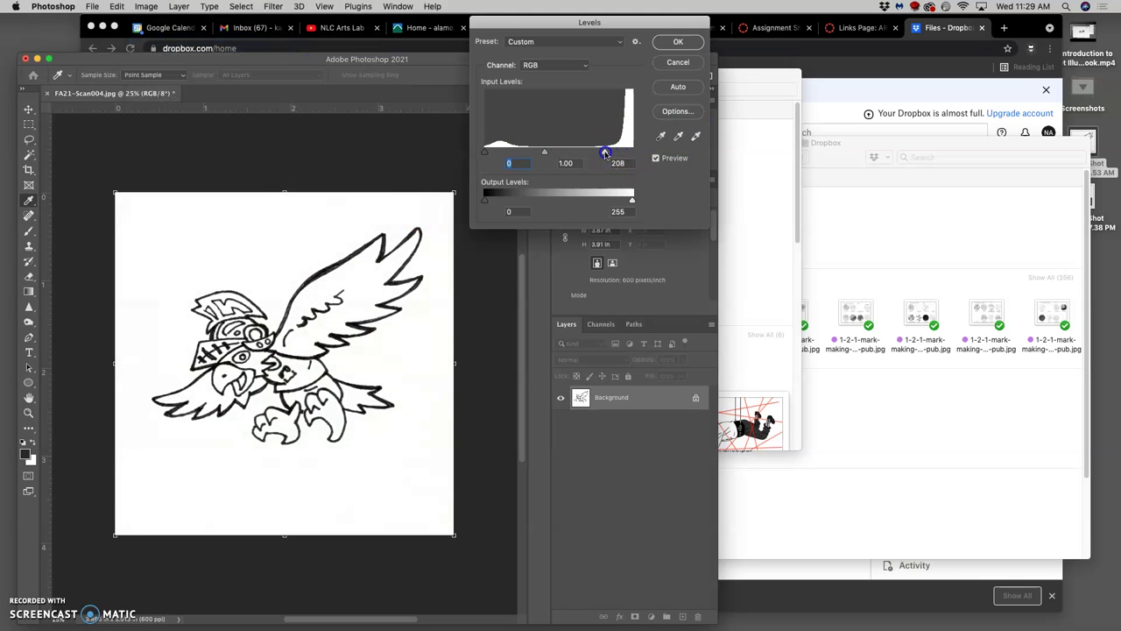
{"action": "key", "text": "super+plus"}
{"action": "key", "text": "super+plus"}
{"action": "key", "text": "super+plus"}
{"action": "key", "text": "super+plus"}
{"action": "key", "text": "super+plus"}
{"action": "key", "text": "super+plus"}
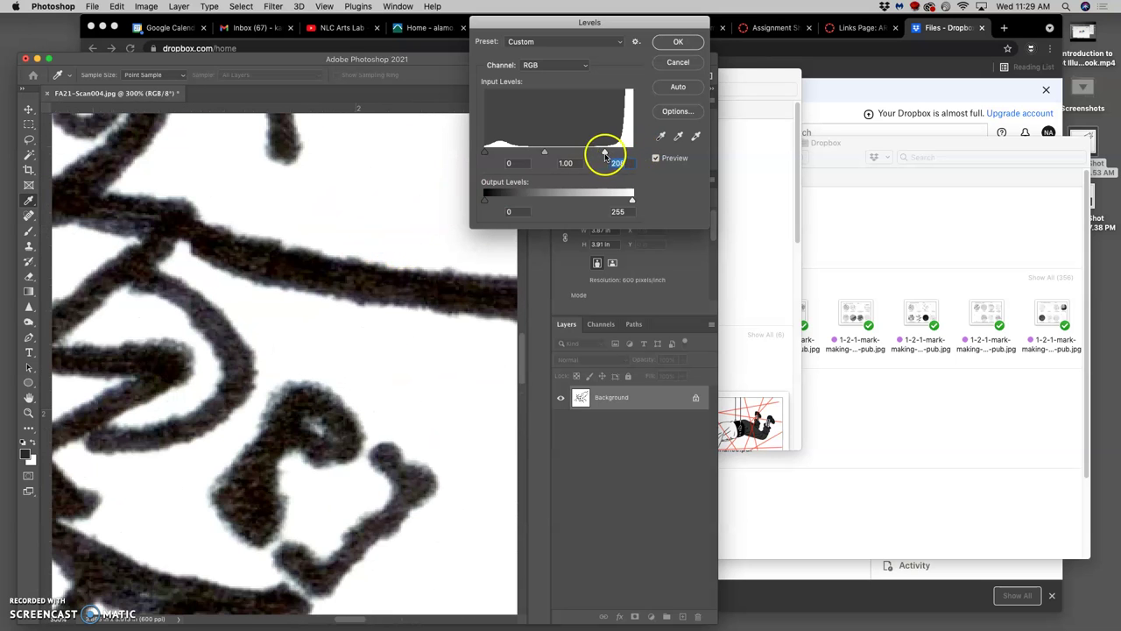
{"action": "mouse_move", "coordinate": [607, 154]}
{"action": "left_mouse_down"}
{"action": "mouse_move", "coordinate": [656, 155]}
{"action": "mouse_move", "coordinate": [612, 153]}
{"action": "left_mouse_up"}
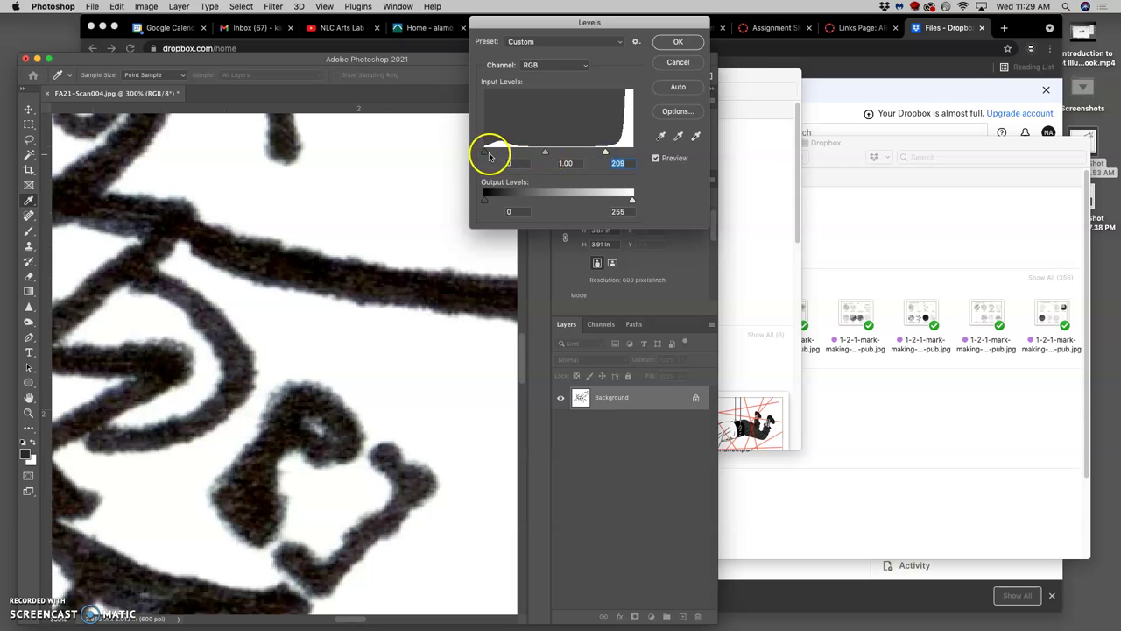
- Set the Levels black input to 30 and the midtone value to 0.39, and apply the adjustment
{"action": "mouse_move", "coordinate": [486, 155]}
{"action": "left_mouse_down"}
{"action": "mouse_move", "coordinate": [508, 155]}
{"action": "mouse_move", "coordinate": [472, 153]}
{"action": "mouse_move", "coordinate": [503, 154]}
{"action": "left_mouse_up"}
{"action": "key", "text": "super+minus"}
{"action": "key", "text": "super+minus"}
{"action": "key", "text": "super+minus"}
{"action": "key", "text": "super+minus"}
{"action": "key", "text": "super+minus"}
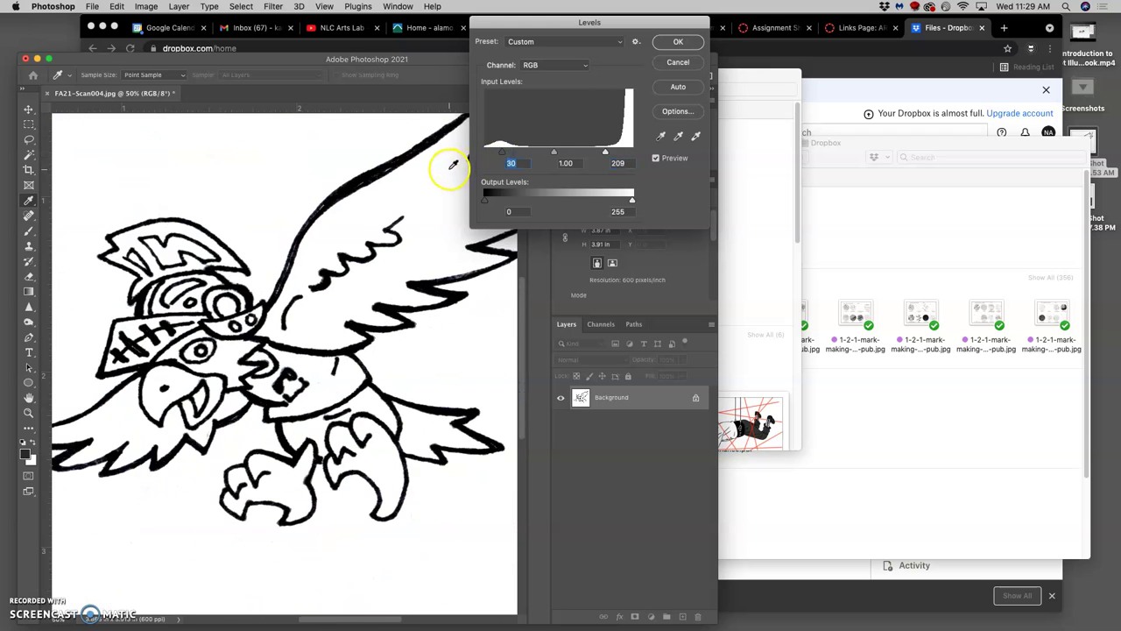
{"action": "scroll", "coordinate": [346, 295], "scroll_direction": "up", "scroll_amount": 6}
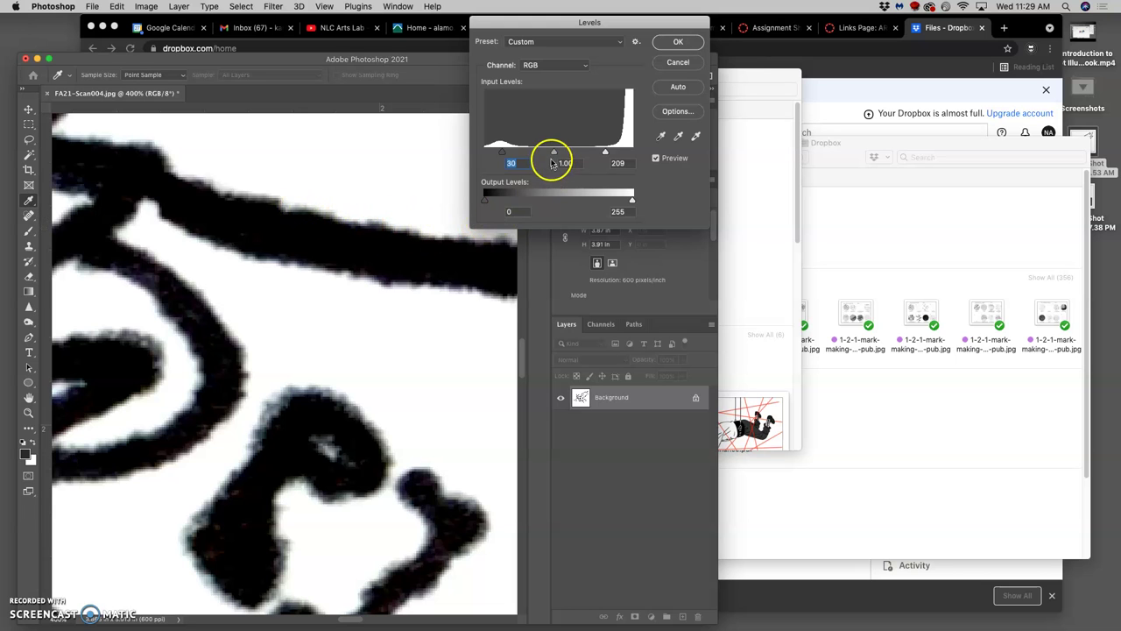
{"action": "left_click_drag", "start_coordinate": [555, 154], "coordinate": [581, 158]}
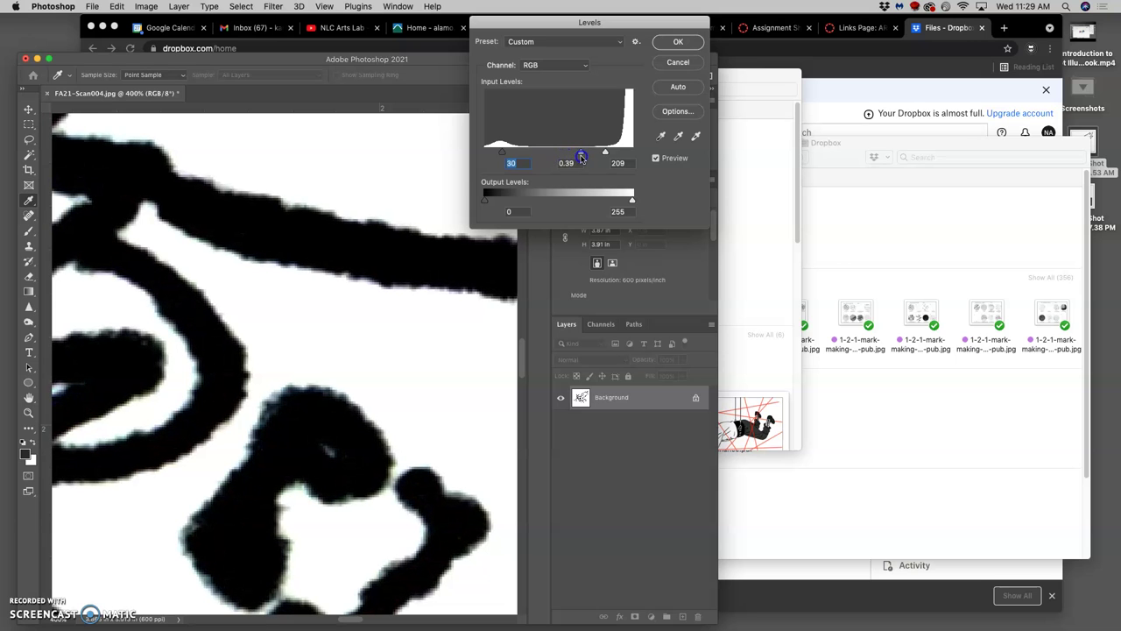
{"action": "left_click", "coordinate": [678, 41]}
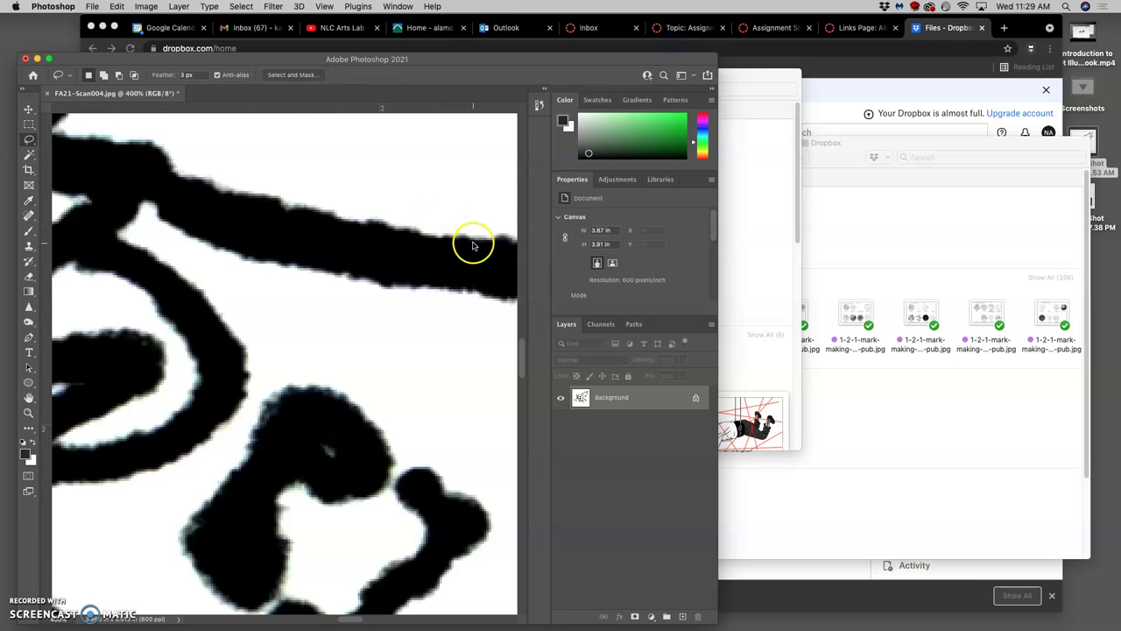
- Examine the line edges around the bird's neck and collar close up and at full view
{"action": "scroll", "coordinate": [473, 245], "scroll_direction": "down", "scroll_amount": 7}
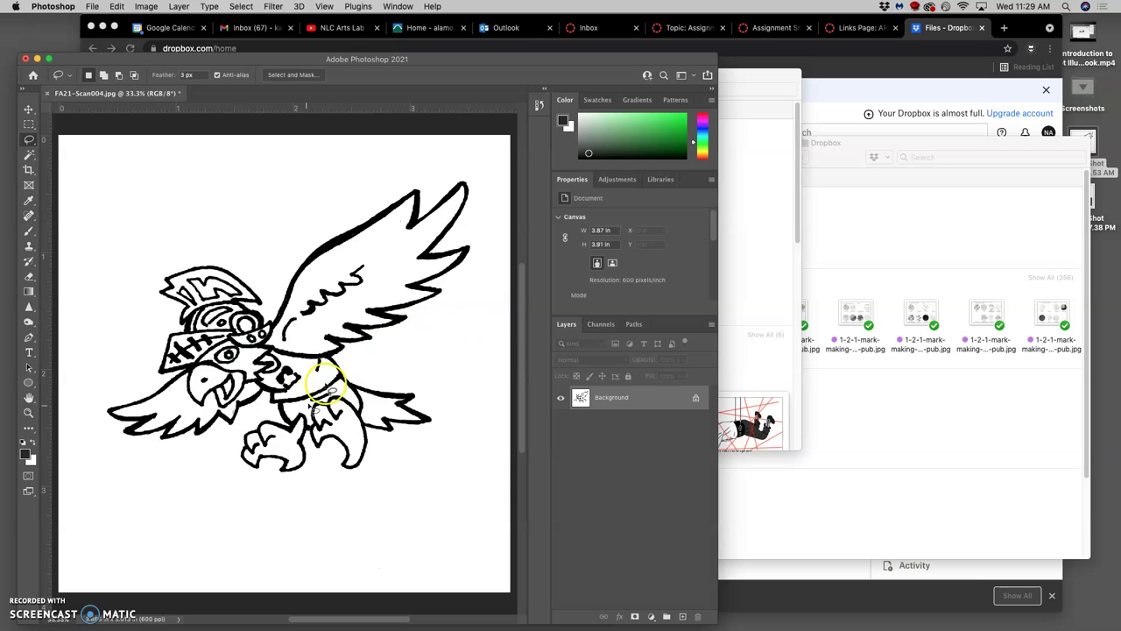
{"action": "key", "text": "super+equal"}
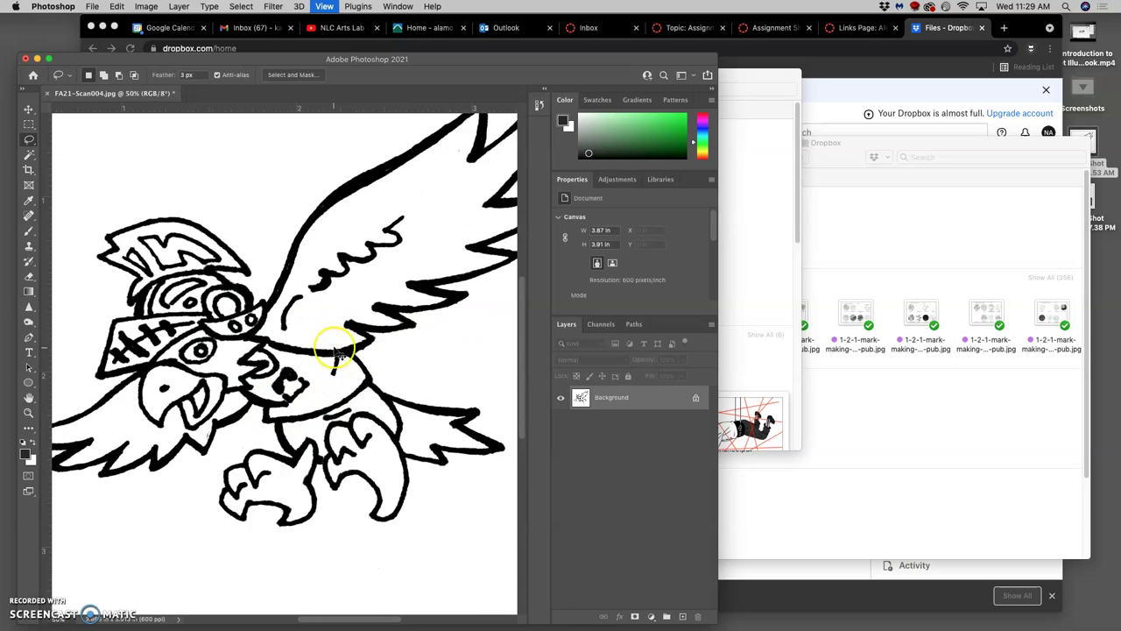
{"action": "key", "text": "super+equal"}
{"action": "key", "text": "super+equal"}
{"action": "key", "text": "super+equal"}
{"action": "key", "text": "super+equal"}
{"action": "key", "text": "super+equal"}
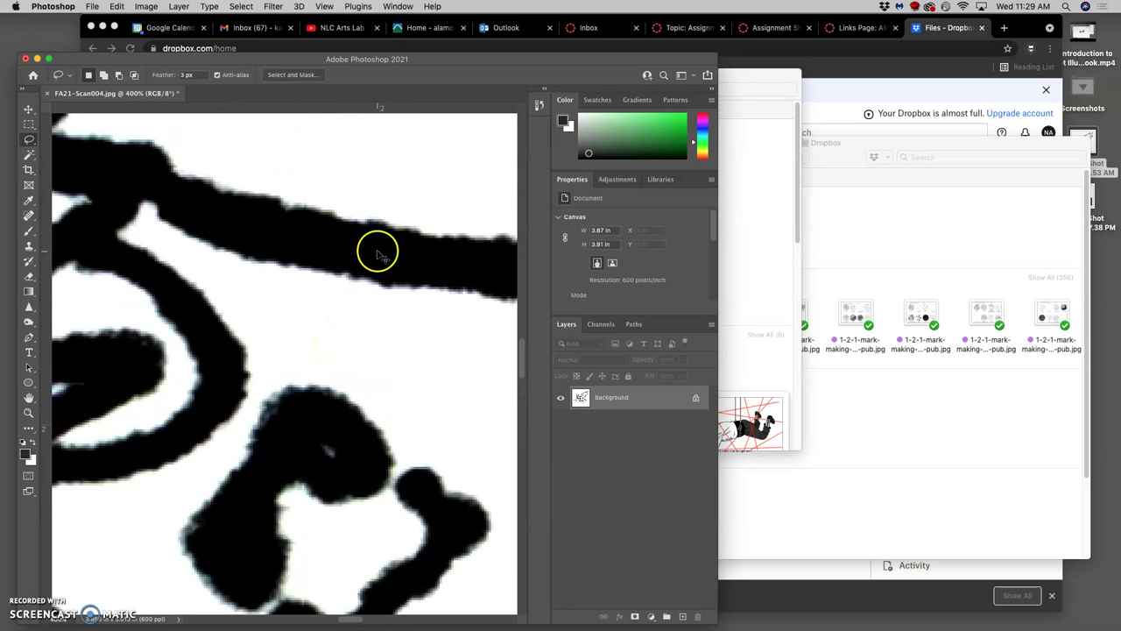
{"action": "key", "text": "super+minus"}
{"action": "key", "text": "super+minus"}
{"action": "key", "text": "super+minus"}
{"action": "key", "text": "super+equal"}
{"action": "key", "text": "super+equal"}
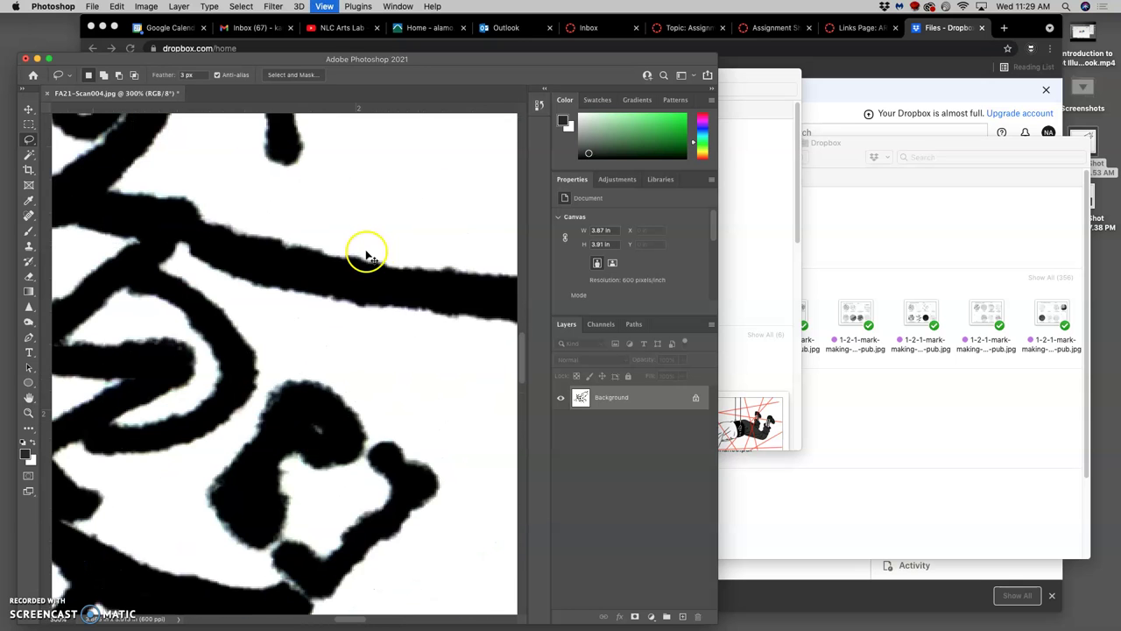
- Set up the Brush tool with a size of 28 px and a harder edge, and test it with one dab above the neck line
{"action": "left_click", "coordinate": [29, 232]}
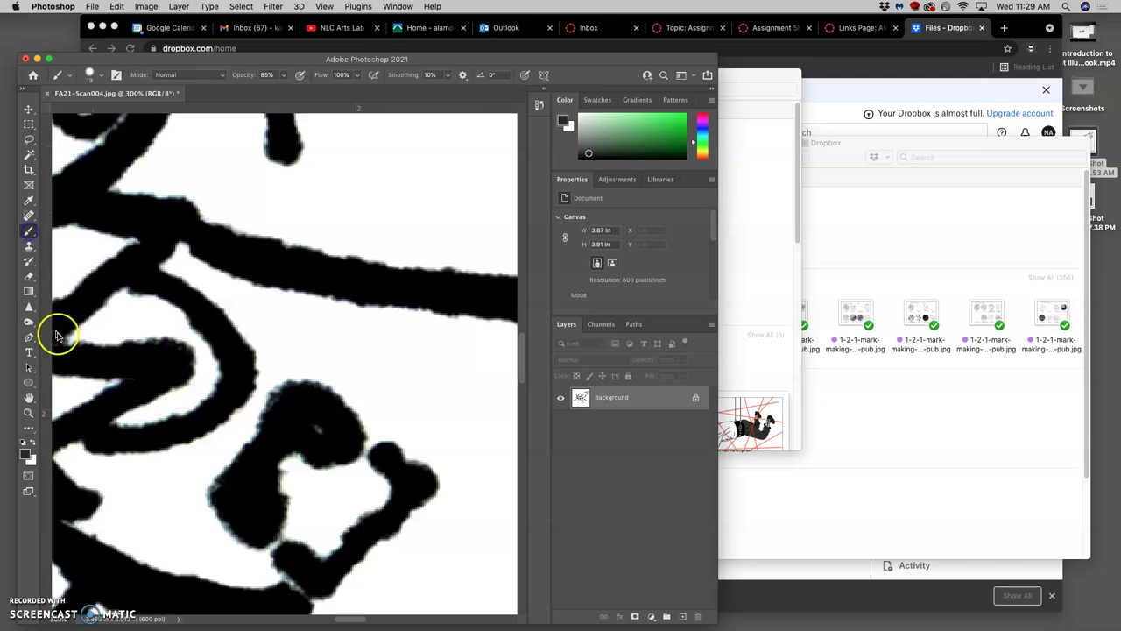
{"action": "left_click", "coordinate": [100, 76]}
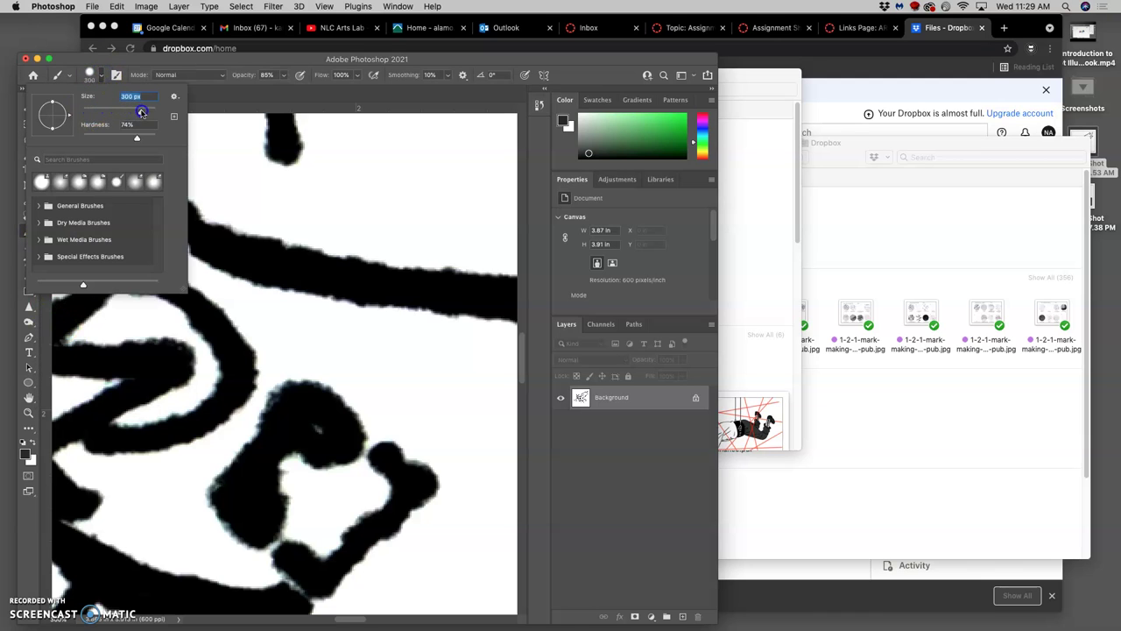
{"action": "left_click", "coordinate": [137, 140]}
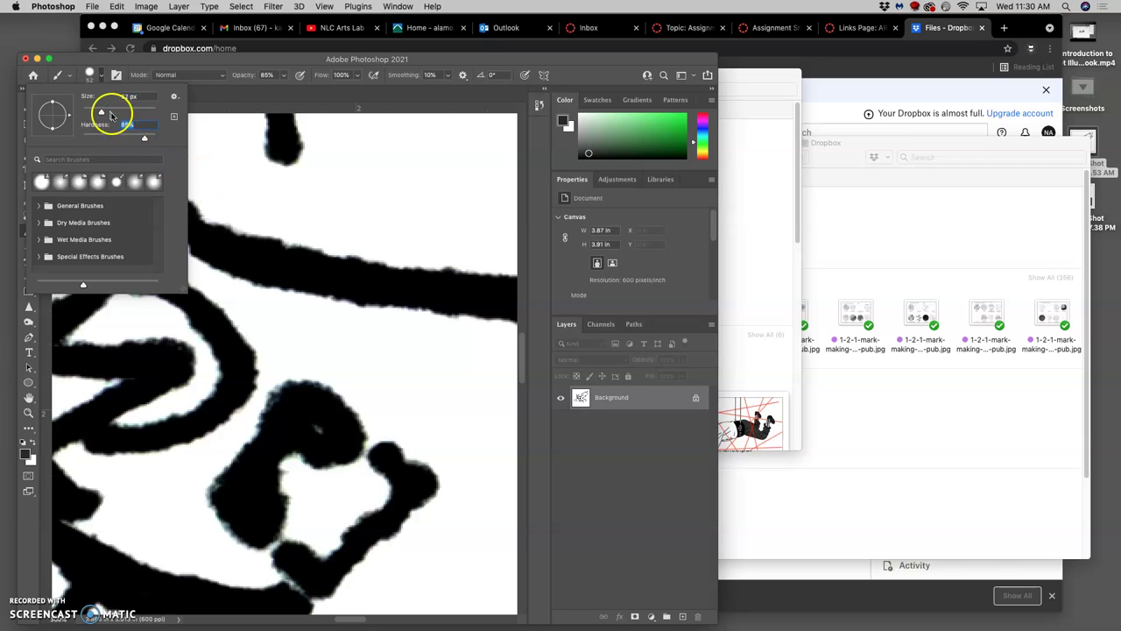
{"action": "left_click", "coordinate": [97, 112]}
{"action": "left_click_drag", "start_coordinate": [95, 113], "coordinate": [99, 115]}
{"action": "left_click", "coordinate": [262, 208]}
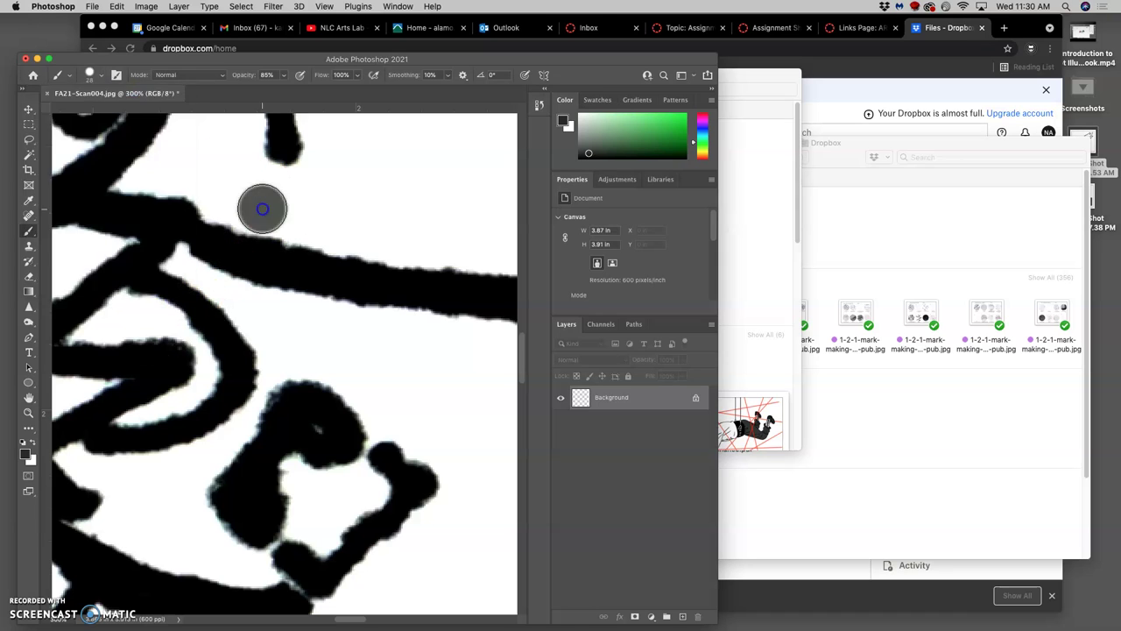
- Set the brush opacity to 100%, swap the foreground colour to white, and paint over the specks above the neck line
{"action": "left_click", "coordinate": [283, 75]}
{"action": "left_click_drag", "start_coordinate": [291, 91], "coordinate": [324, 91]}
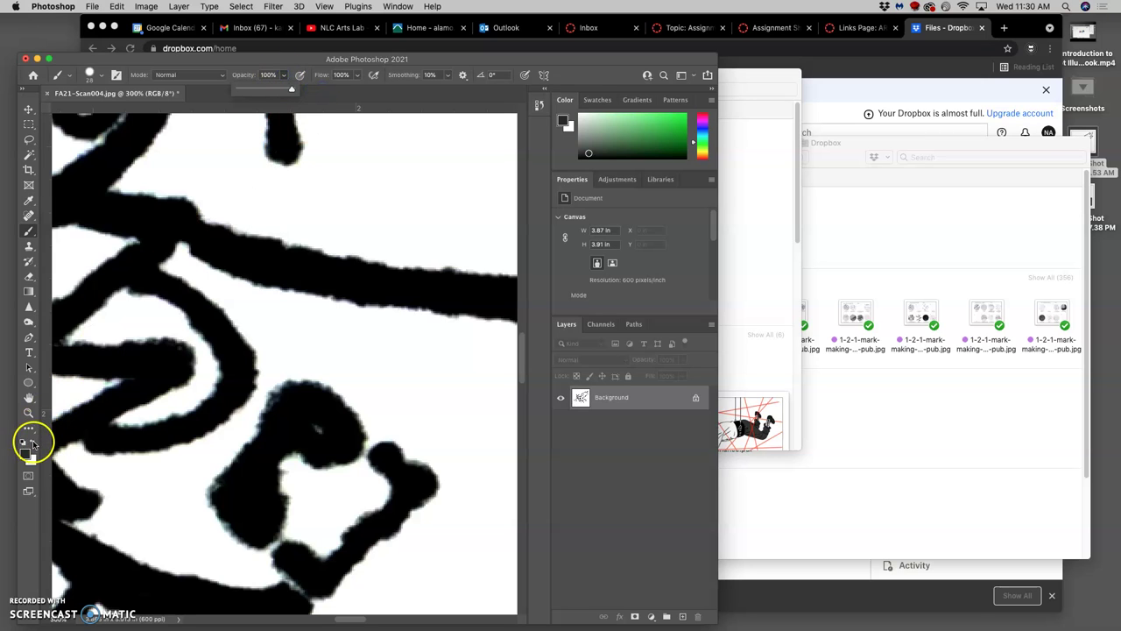
{"action": "left_click", "coordinate": [33, 443]}
{"action": "mouse_move", "coordinate": [231, 202]}
{"action": "left_mouse_down"}
{"action": "mouse_move", "coordinate": [327, 227]}
{"action": "mouse_move", "coordinate": [225, 214]}
{"action": "mouse_move", "coordinate": [447, 246]}
{"action": "mouse_move", "coordinate": [367, 241]}
{"action": "left_mouse_up"}
{"action": "key", "text": "super+minus"}
{"action": "key", "text": "super+minus"}
{"action": "key", "text": "super+minus"}
{"action": "key", "text": "super+minus"}
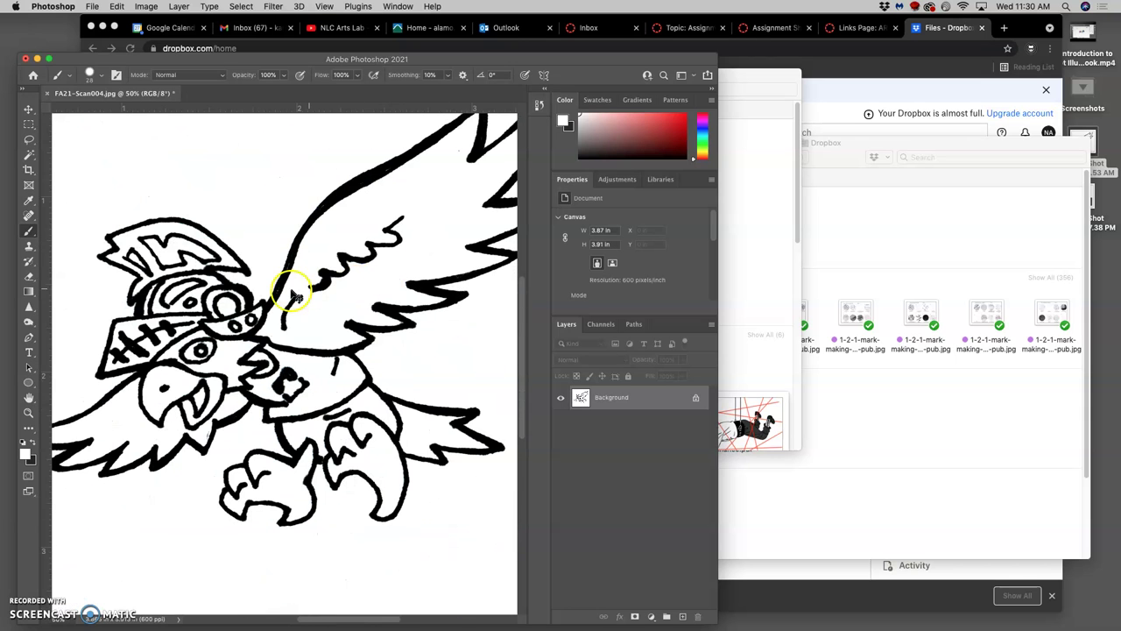
{"action": "key", "text": "super+minus"}
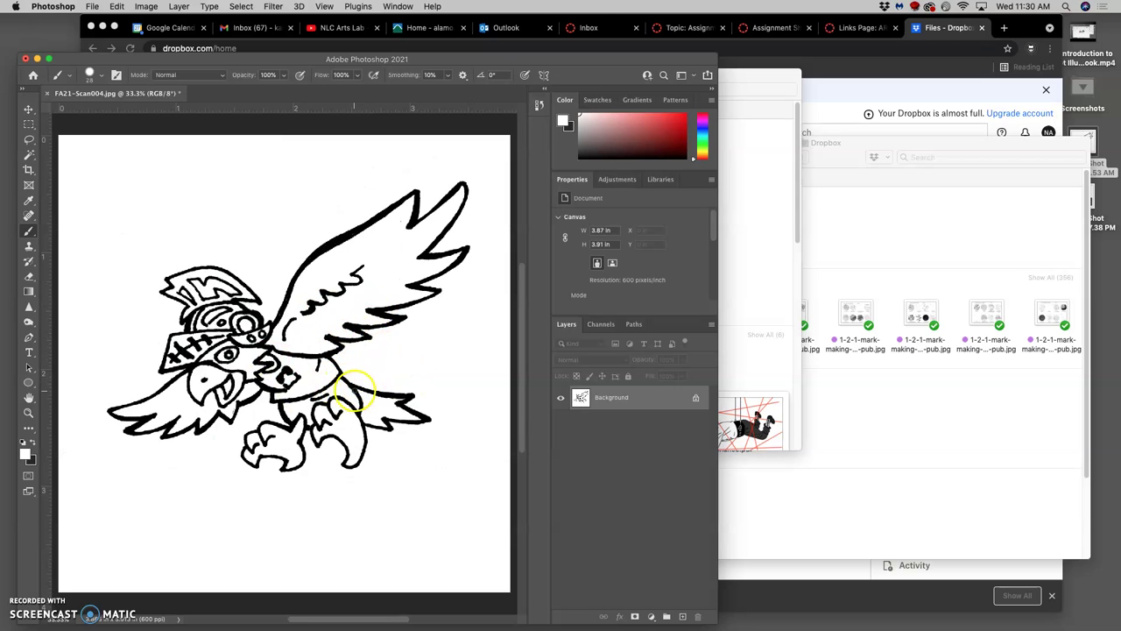
- Apply a second Levels adjustment to the Background layer with a white input of 186 and a midtone value of 2.27
{"action": "left_click", "coordinate": [146, 6]}
{"action": "left_click", "coordinate": [165, 38]}
{"action": "left_click", "coordinate": [324, 50]}
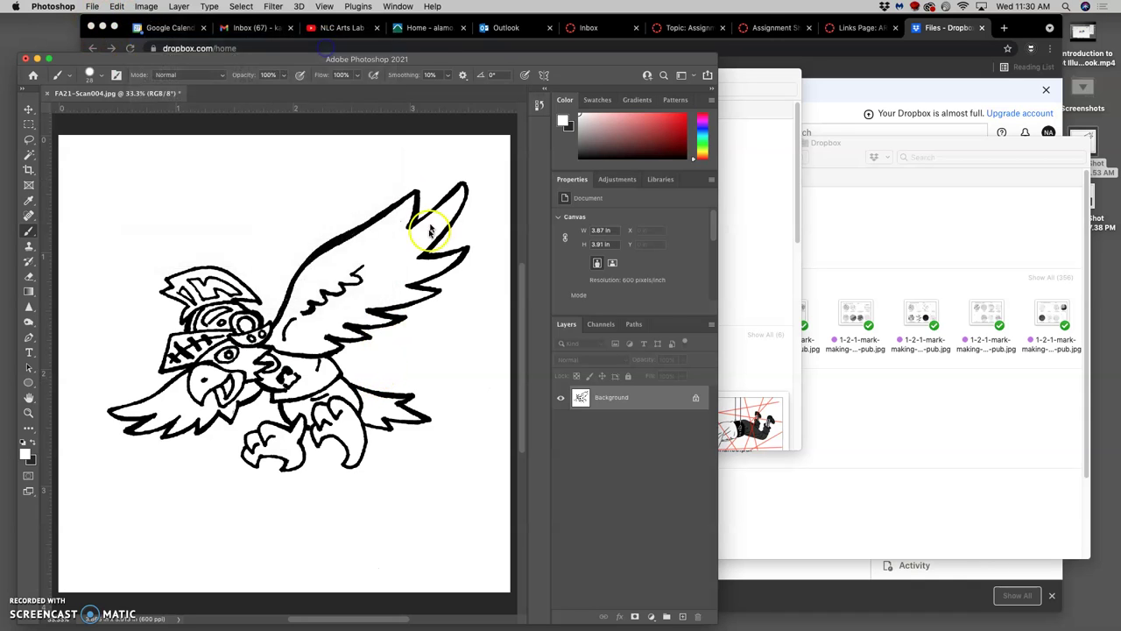
{"action": "left_click", "coordinate": [559, 154]}
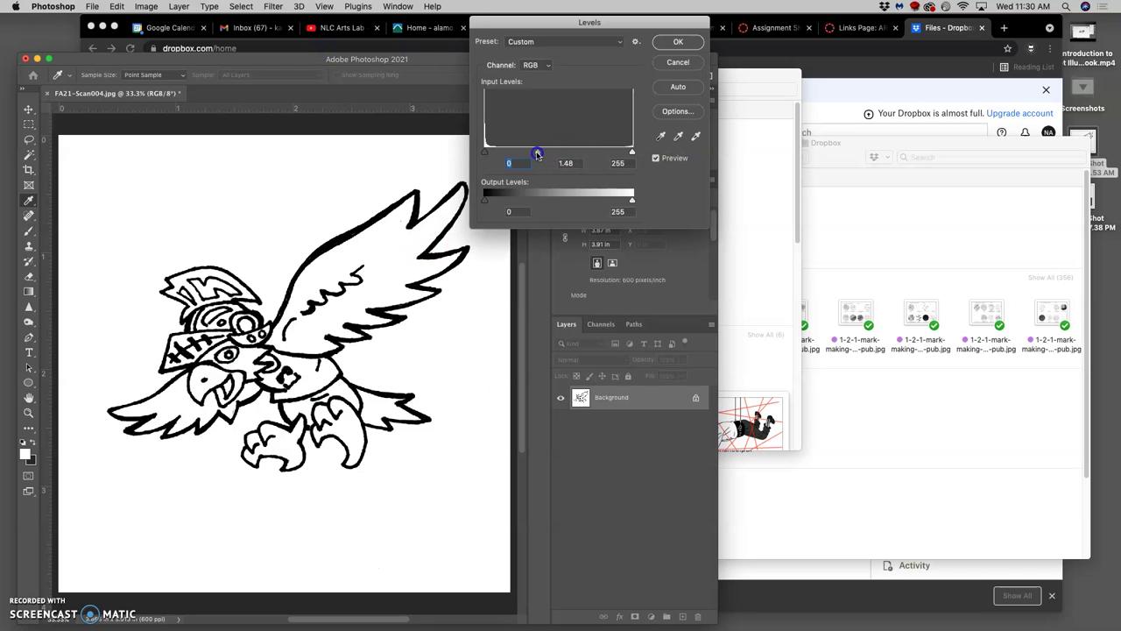
{"action": "mouse_move", "coordinate": [530, 153]}
{"action": "left_mouse_down"}
{"action": "mouse_move", "coordinate": [561, 154]}
{"action": "mouse_move", "coordinate": [546, 154]}
{"action": "left_mouse_up"}
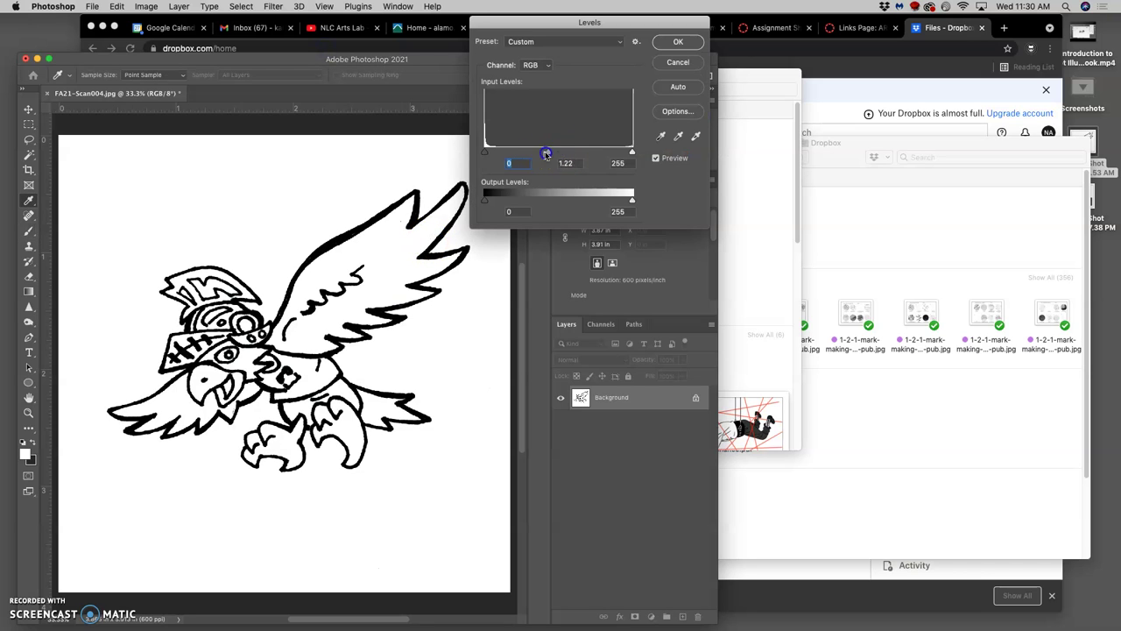
{"action": "left_click", "coordinate": [593, 153]}
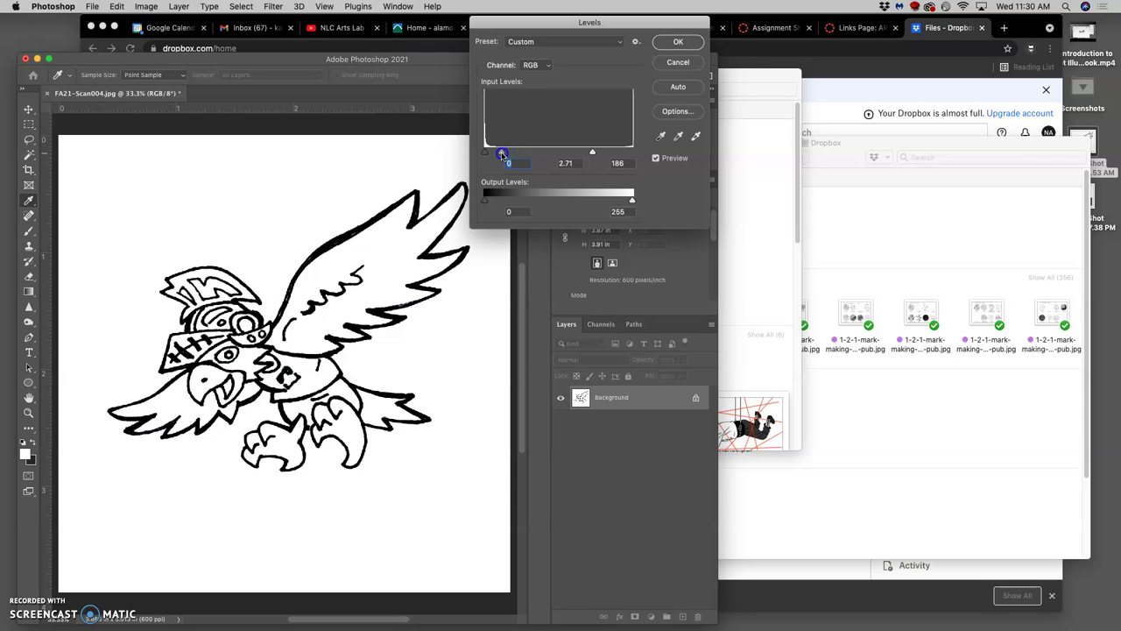
{"action": "key", "text": "super+plus"}
{"action": "key", "text": "super+plus"}
{"action": "key", "text": "super+plus"}
{"action": "key", "text": "super+plus"}
{"action": "key", "text": "super+plus"}
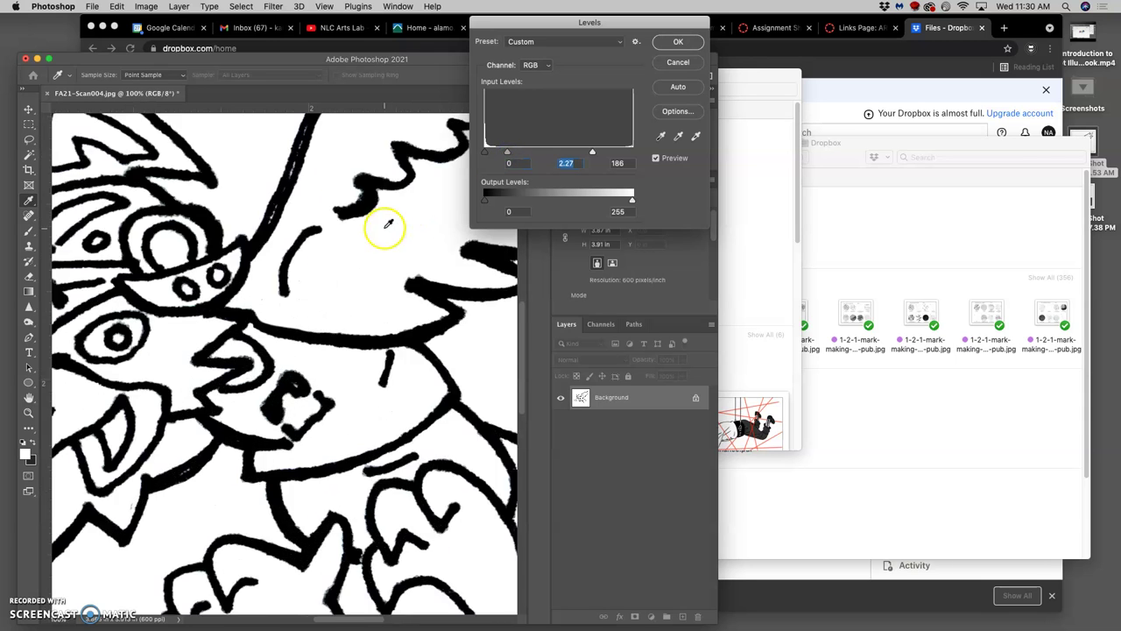
{"action": "scroll", "coordinate": [325, 359], "scroll_direction": "down", "scroll_amount": 3}
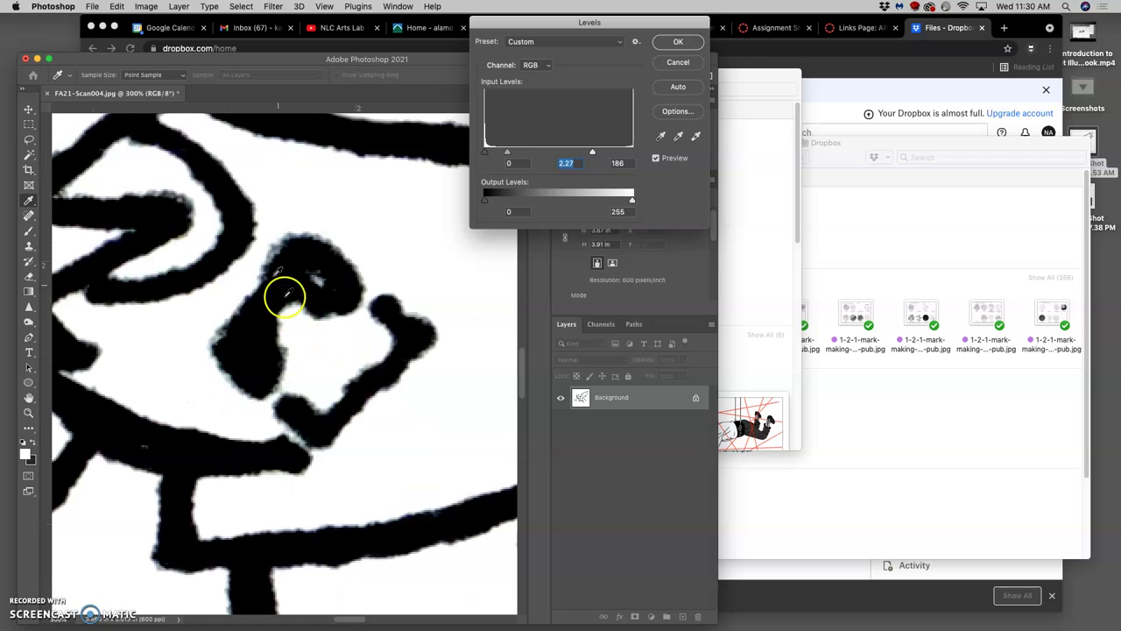
{"action": "left_click", "coordinate": [678, 42]}
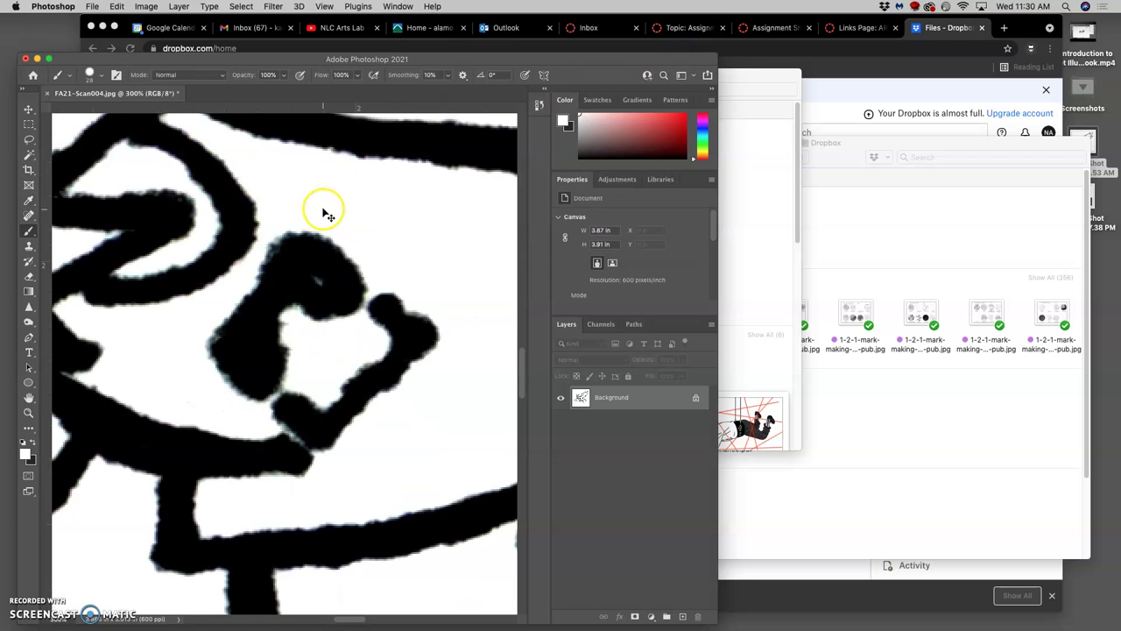
- Restore the latest Levels state from the document history and close the history list
{"action": "left_click", "coordinate": [538, 105]}
{"action": "left_click", "coordinate": [461, 224]}
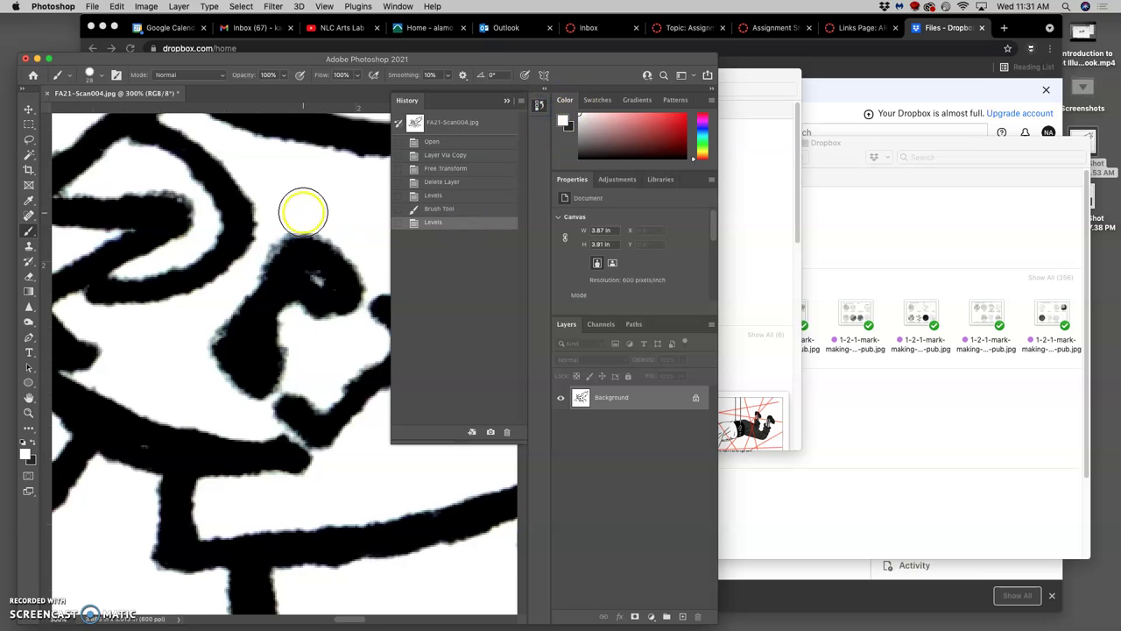
{"action": "key", "text": "super+minus"}
{"action": "key", "text": "super+minus"}
{"action": "key", "text": "super+minus"}
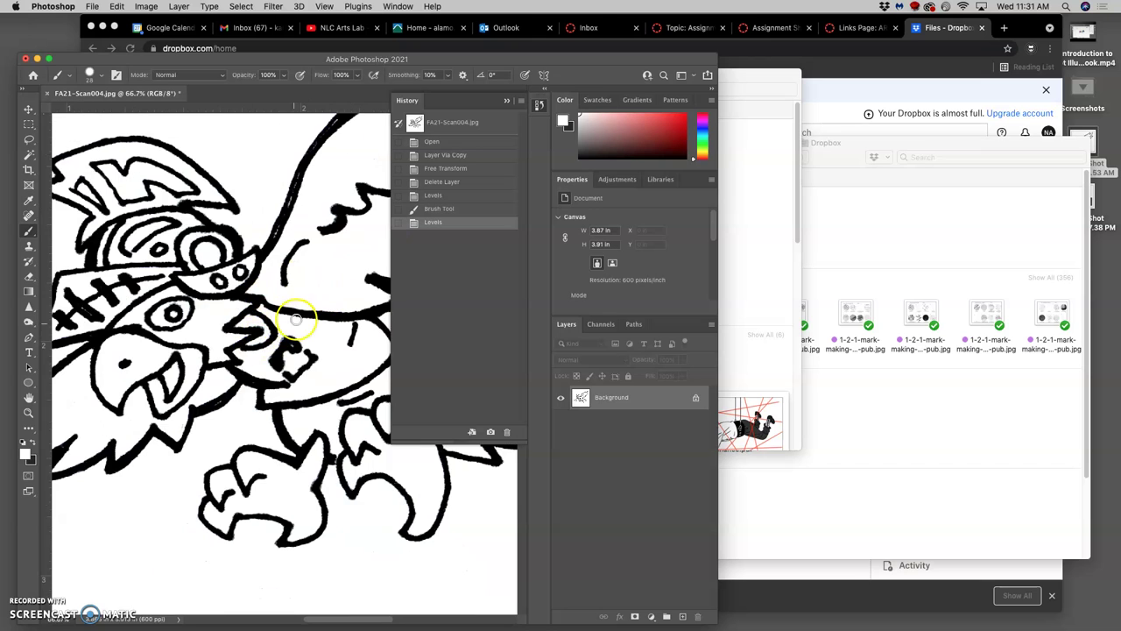
{"action": "left_click", "coordinate": [508, 101]}
{"action": "scroll", "coordinate": [351, 255], "scroll_direction": "left", "scroll_amount": 3}
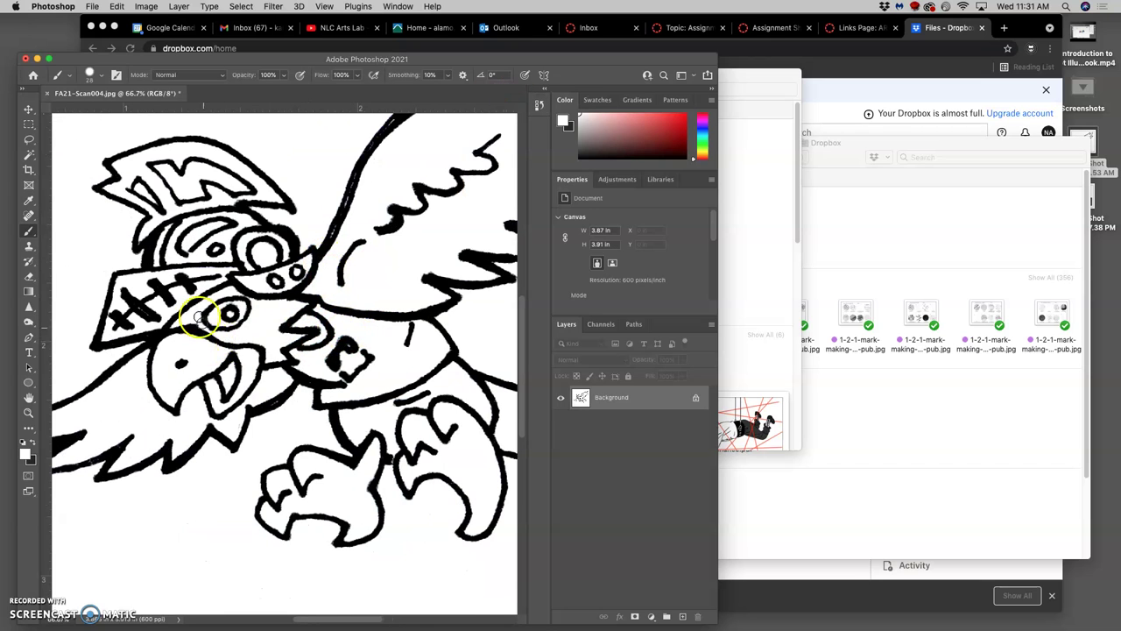
- Paint white over the stray specks between the bird's eye and beak
{"action": "key", "text": "super+plus"}
{"action": "key", "text": "super+plus"}
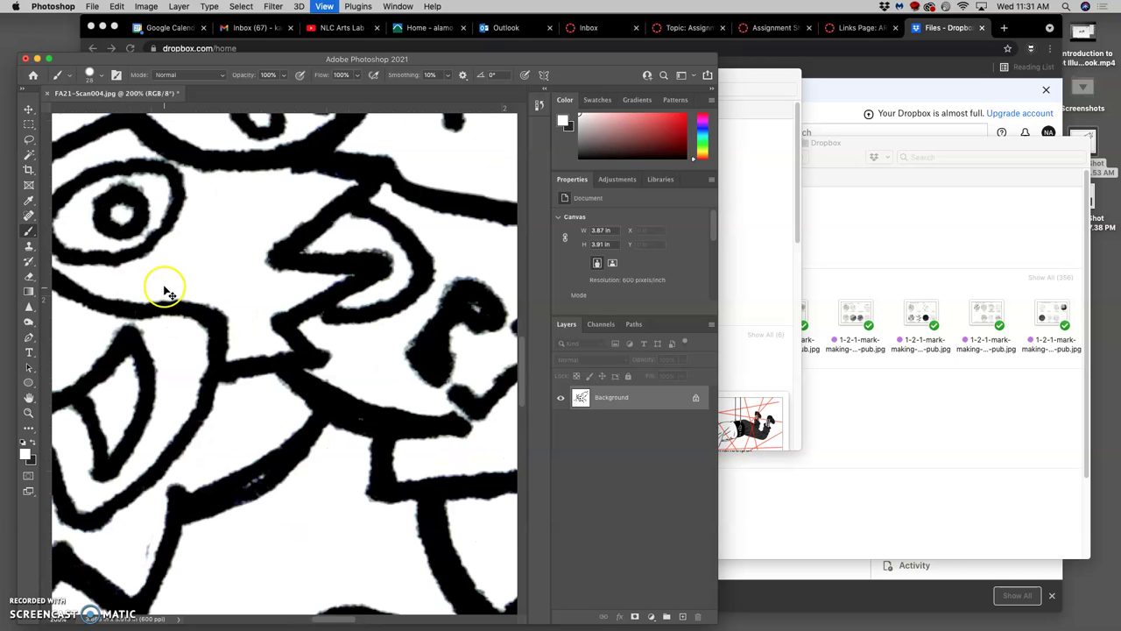
{"action": "scroll", "coordinate": [251, 283], "scroll_direction": "left", "scroll_amount": 3}
{"action": "mouse_move", "coordinate": [140, 230]}
{"action": "left_mouse_down"}
{"action": "mouse_move", "coordinate": [120, 231]}
{"action": "mouse_move", "coordinate": [141, 236]}
{"action": "mouse_move", "coordinate": [140, 210]}
{"action": "mouse_move", "coordinate": [220, 261]}
{"action": "mouse_move", "coordinate": [318, 280]}
{"action": "mouse_move", "coordinate": [318, 230]}
{"action": "mouse_move", "coordinate": [289, 258]}
{"action": "left_mouse_up"}
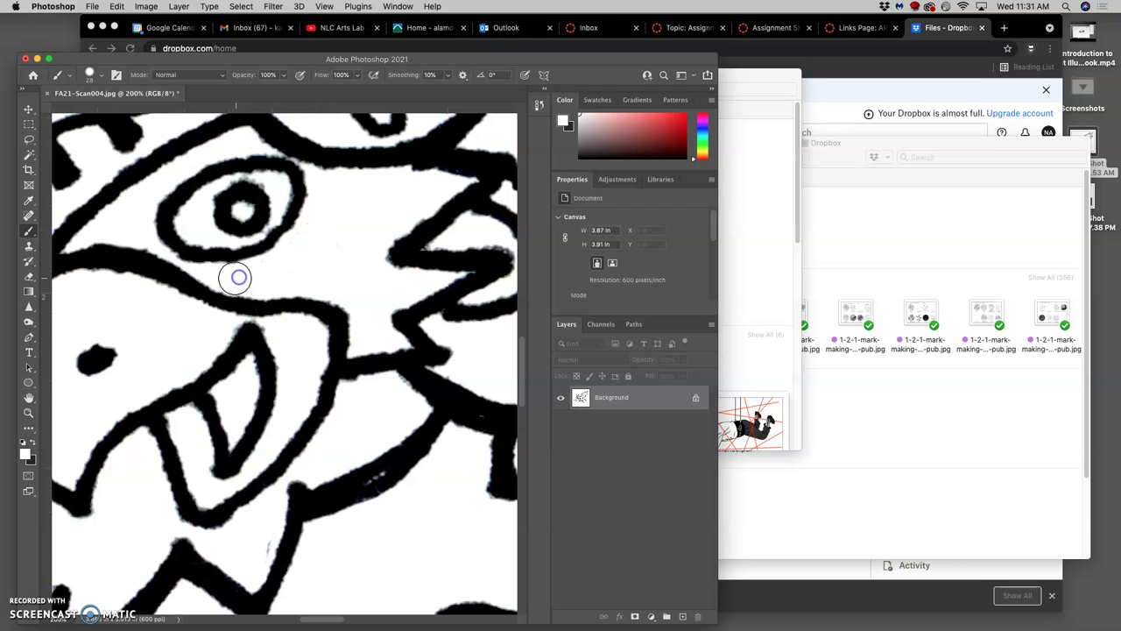
{"action": "key", "text": "super+minus"}
{"action": "key", "text": "super+minus"}
{"action": "key", "text": "super+minus"}
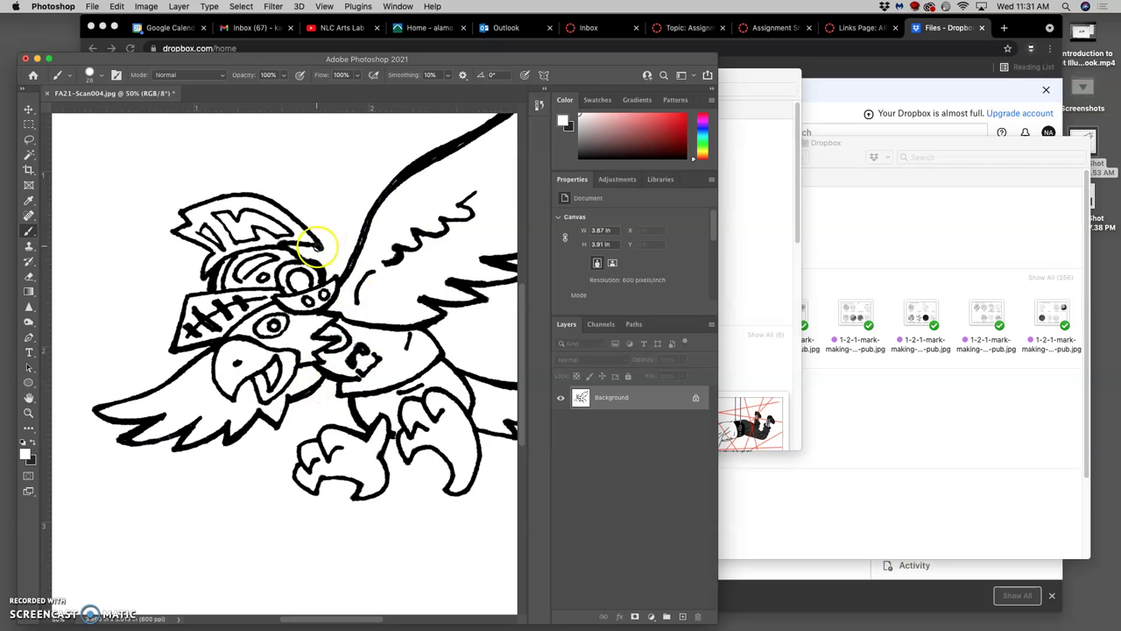
{"action": "key", "text": "super+minus"}
{"action": "scroll", "coordinate": [412, 321], "scroll_direction": "right", "scroll_amount": 5}
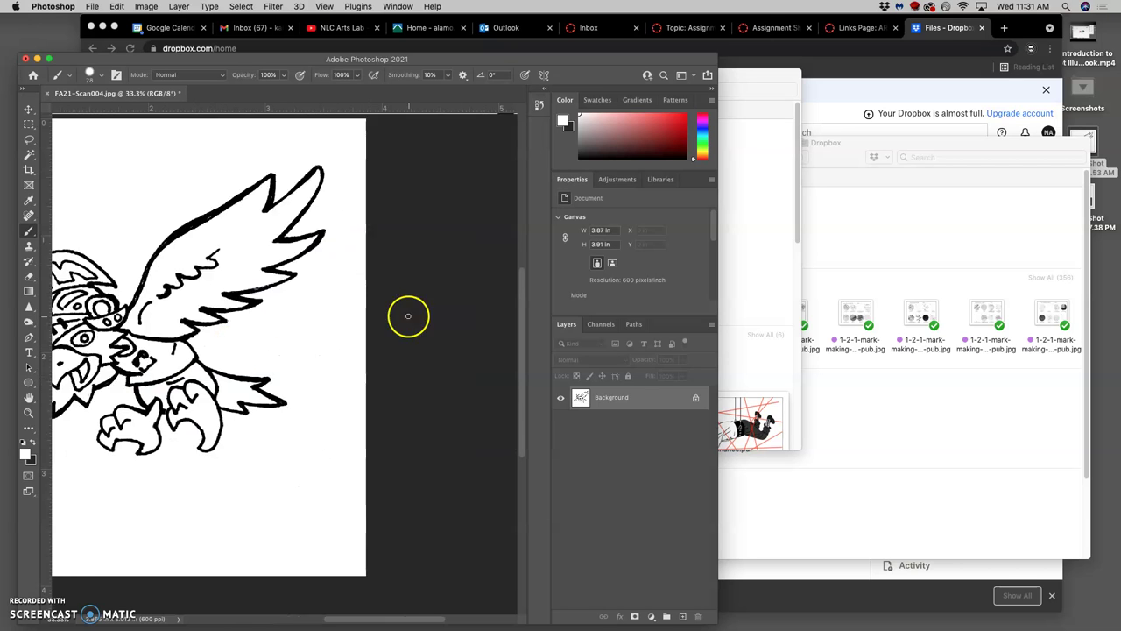
{"action": "scroll", "coordinate": [403, 316], "scroll_direction": "left", "scroll_amount": 5}
{"action": "scroll", "coordinate": [399, 313], "scroll_direction": "right", "scroll_amount": 4}
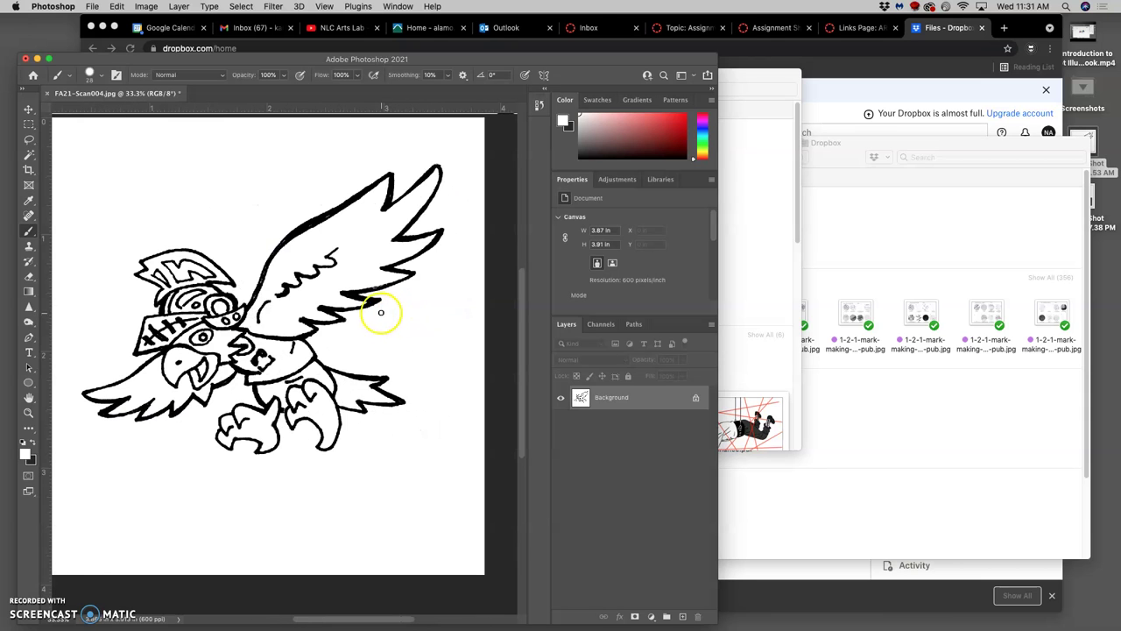
- Select all the white areas of the drawing using the Magic Wand with Contiguous turned off
{"action": "left_click", "coordinate": [29, 154]}
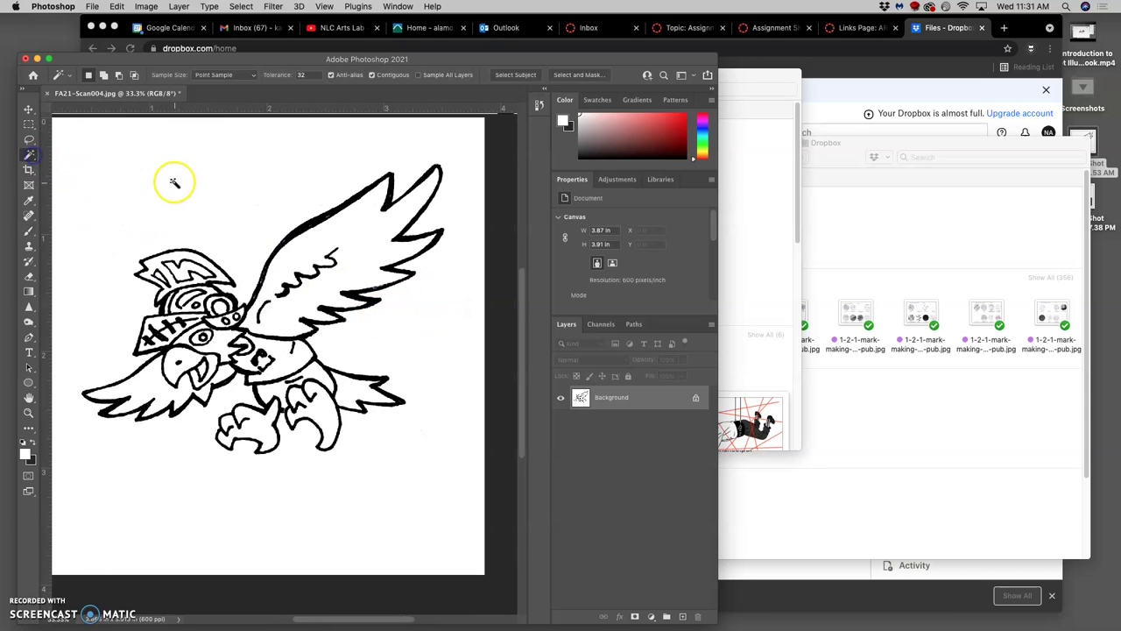
{"action": "left_click", "coordinate": [371, 74]}
{"action": "left_click", "coordinate": [333, 126]}
{"action": "left_click", "coordinate": [273, 175]}
{"action": "left_click", "coordinate": [261, 189]}
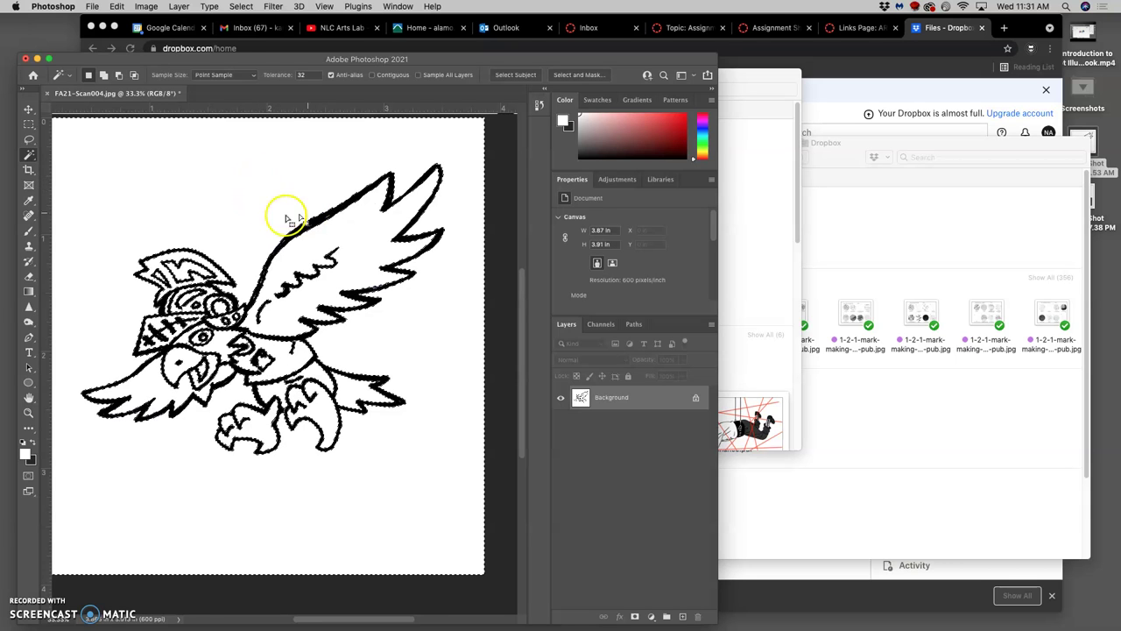
- Invert the selection to copy the black line art onto a new layer, and hide the Background layer
{"action": "left_click", "coordinate": [238, 15]}
{"action": "left_click", "coordinate": [245, 48]}
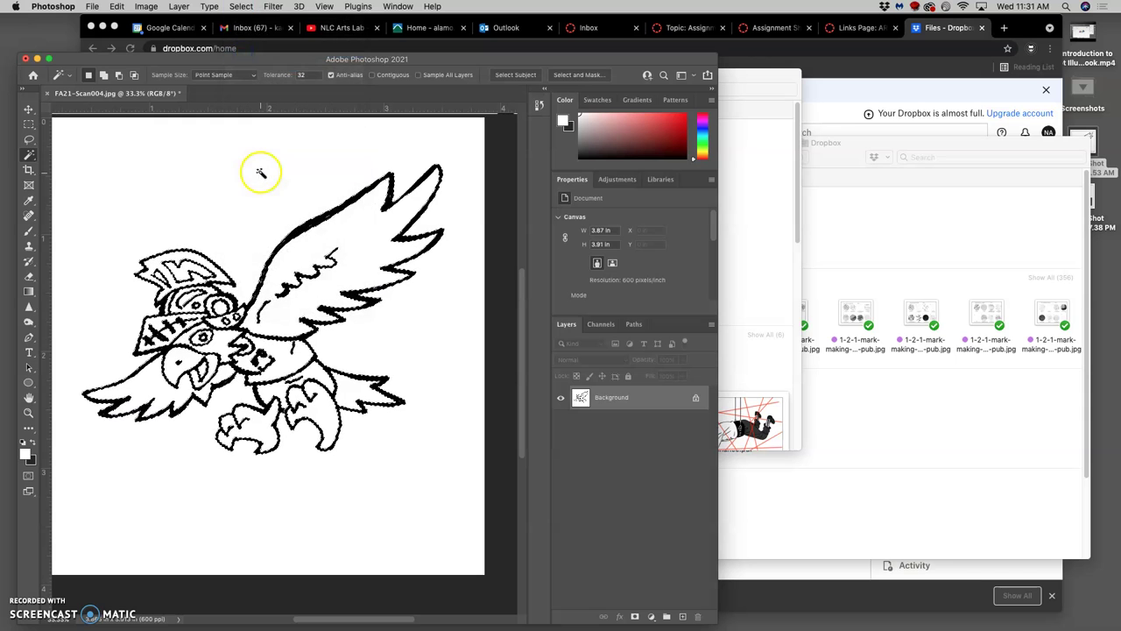
{"action": "key", "text": "super+j"}
{"action": "left_click", "coordinate": [560, 422]}
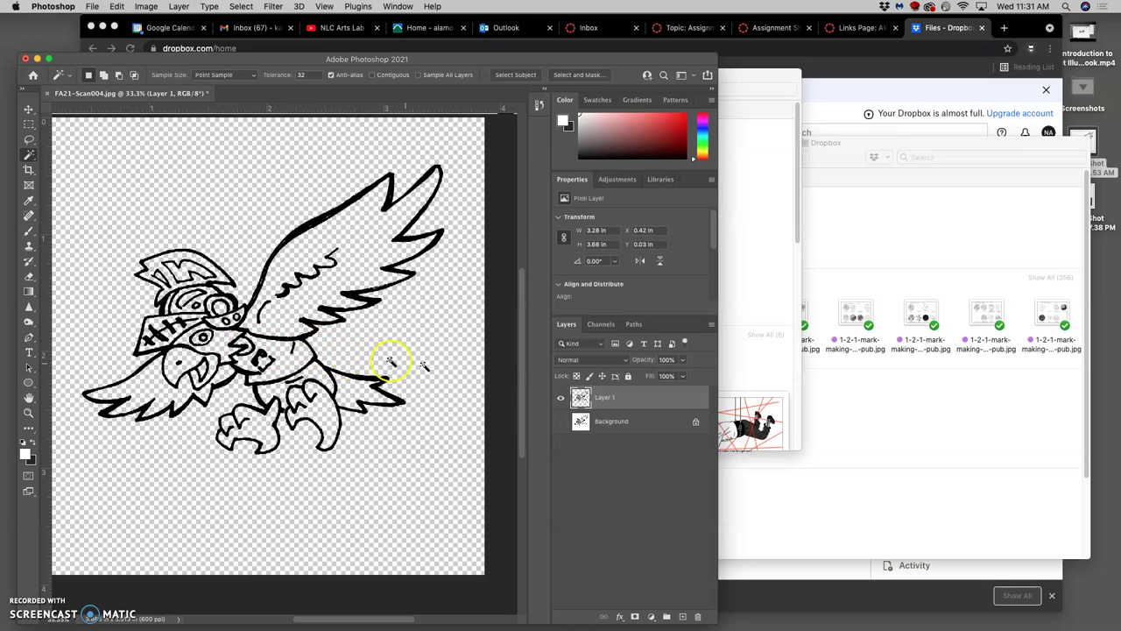
- Add a white Inner Glow to the line art layer with 100% opacity, 0% noise and a size of 9 px
{"action": "double_click", "coordinate": [632, 399]}
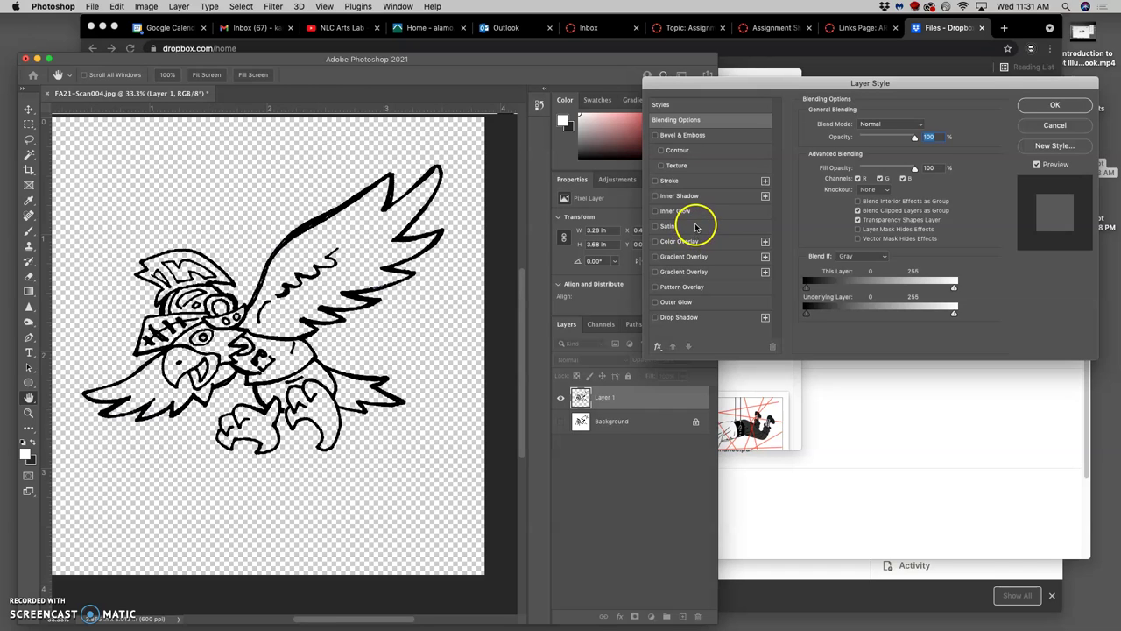
{"action": "left_click", "coordinate": [656, 211]}
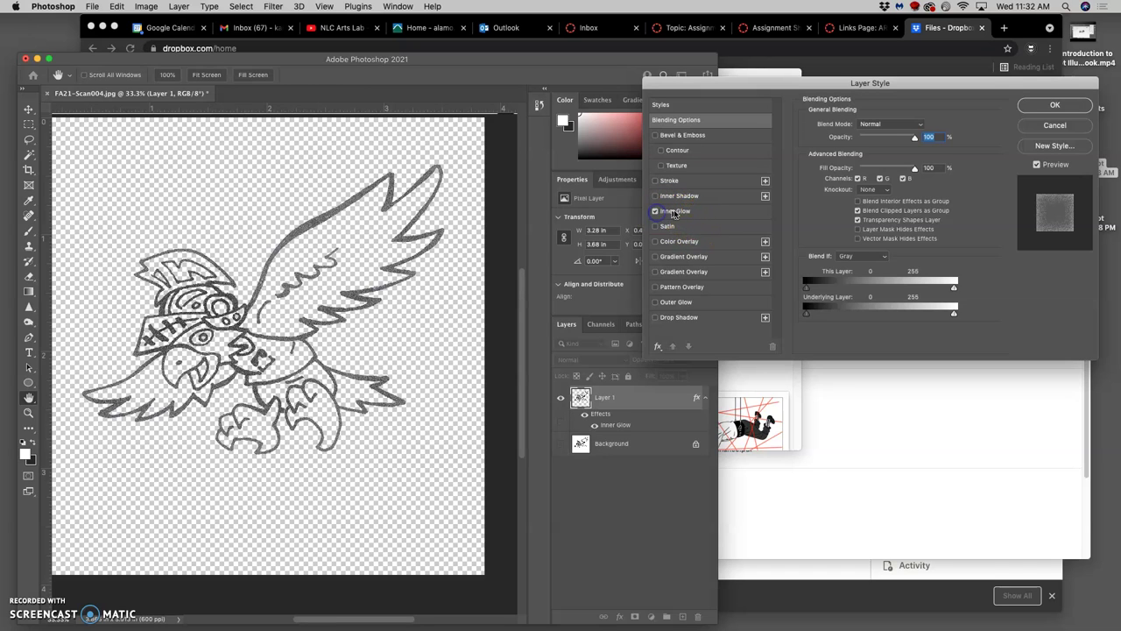
{"action": "left_click", "coordinate": [675, 212]}
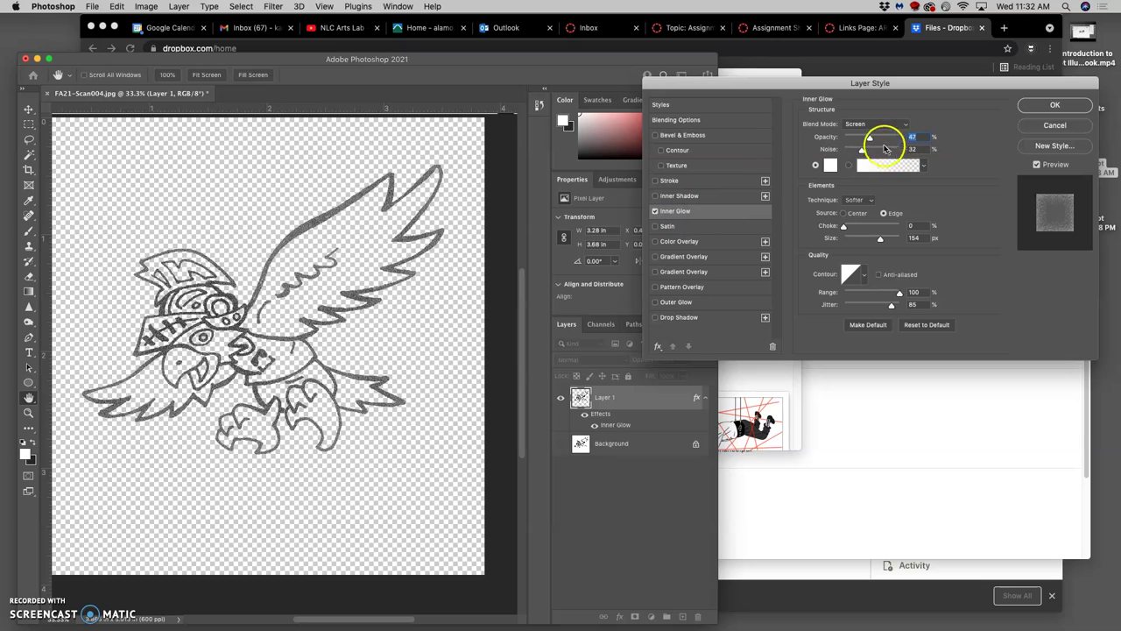
{"action": "left_click_drag", "start_coordinate": [879, 146], "coordinate": [912, 140]}
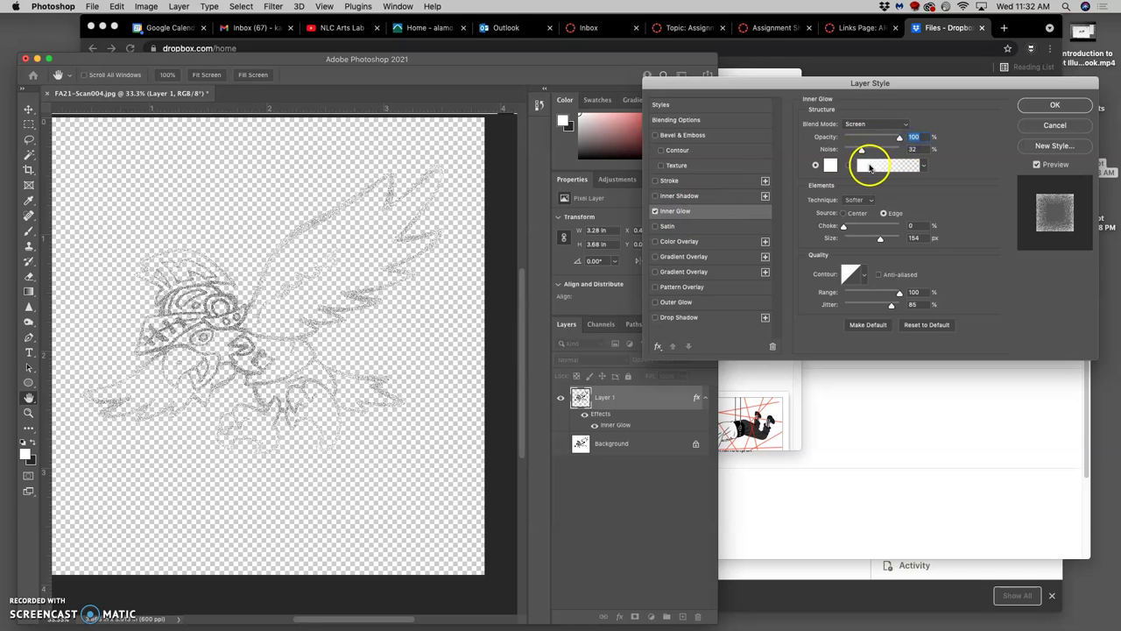
{"action": "left_click_drag", "start_coordinate": [861, 152], "coordinate": [833, 151]}
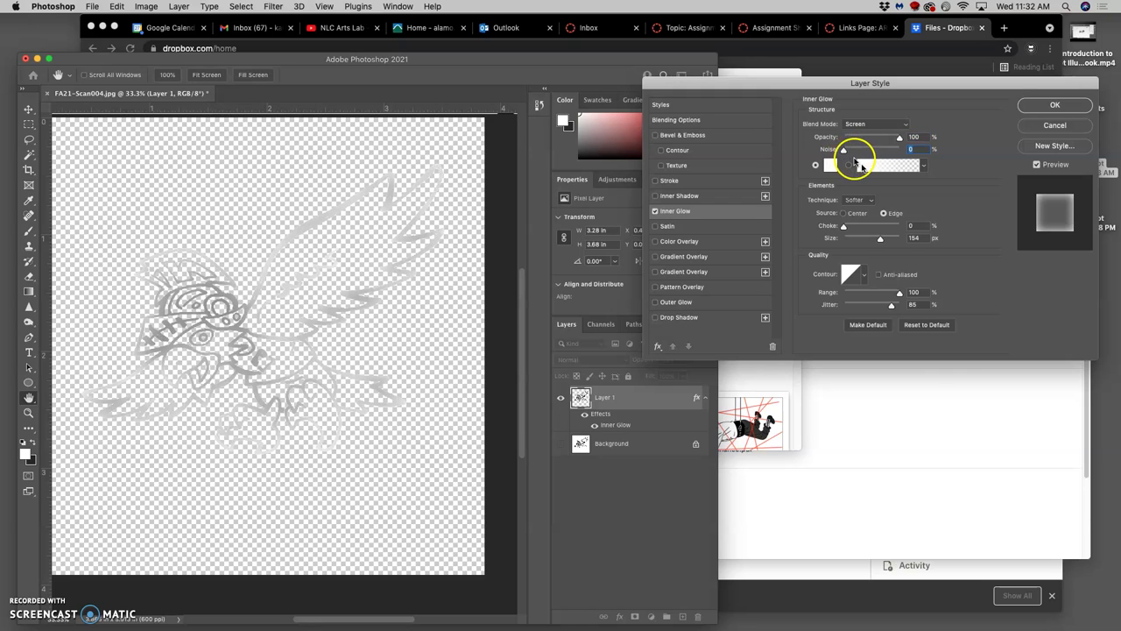
{"action": "left_click_drag", "start_coordinate": [876, 239], "coordinate": [848, 241]}
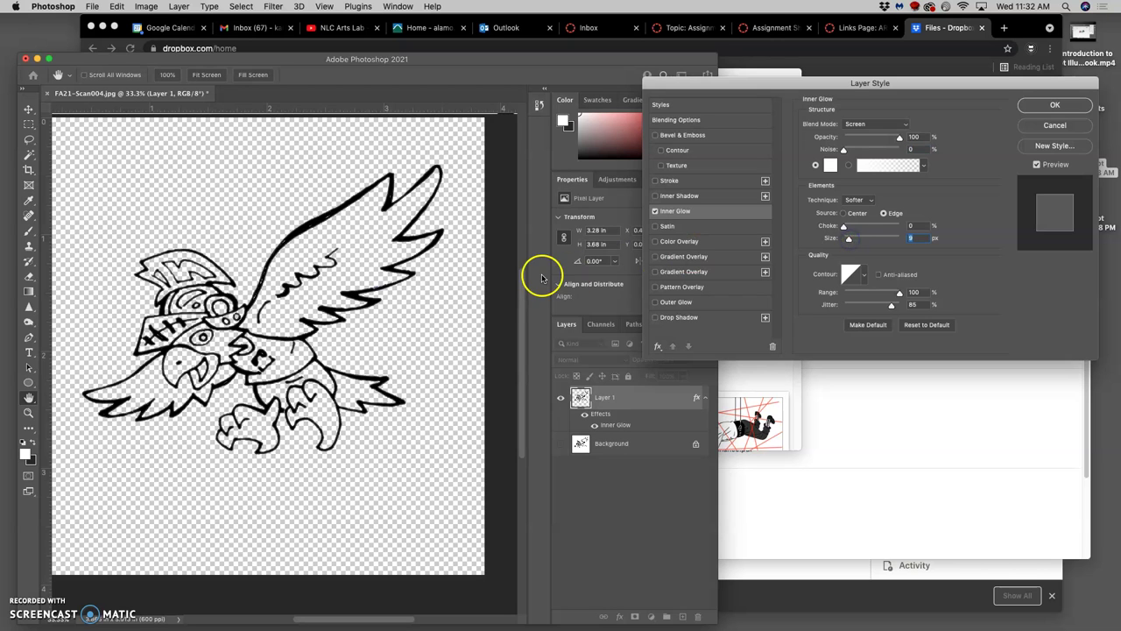
- Set the Inner Glow range to 23% and the jitter to 0% to thin the outlines
{"action": "key", "text": "super+plus"}
{"action": "key", "text": "super+plus"}
{"action": "key", "text": "super+plus"}
{"action": "key", "text": "super+plus"}
{"action": "key", "text": "super+plus"}
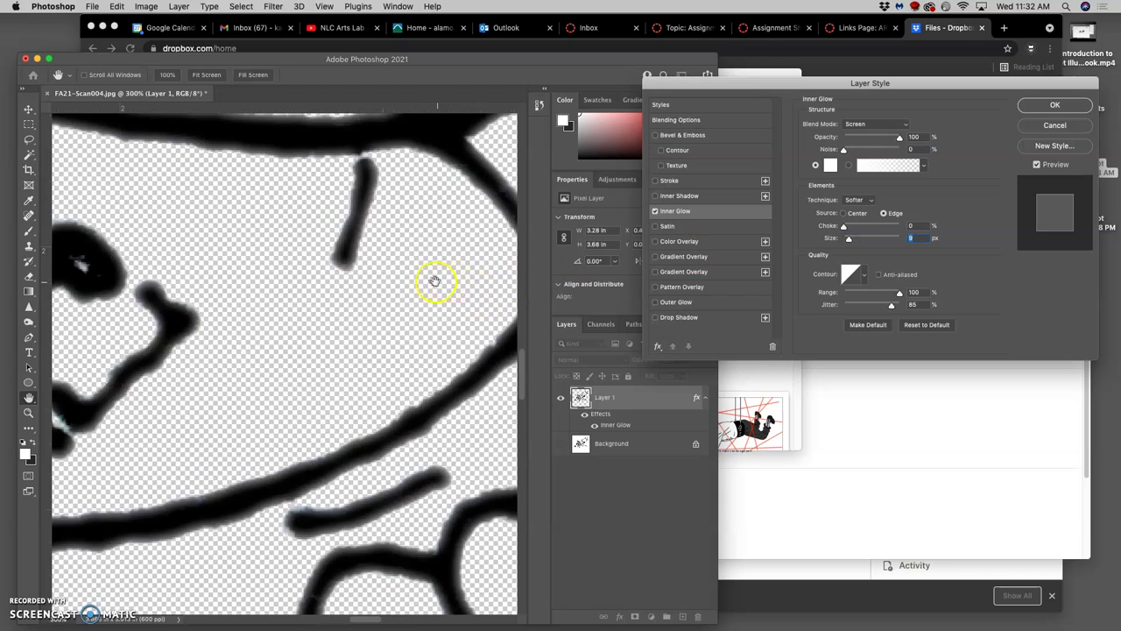
{"action": "scroll", "coordinate": [427, 278], "scroll_direction": "up", "scroll_amount": 3}
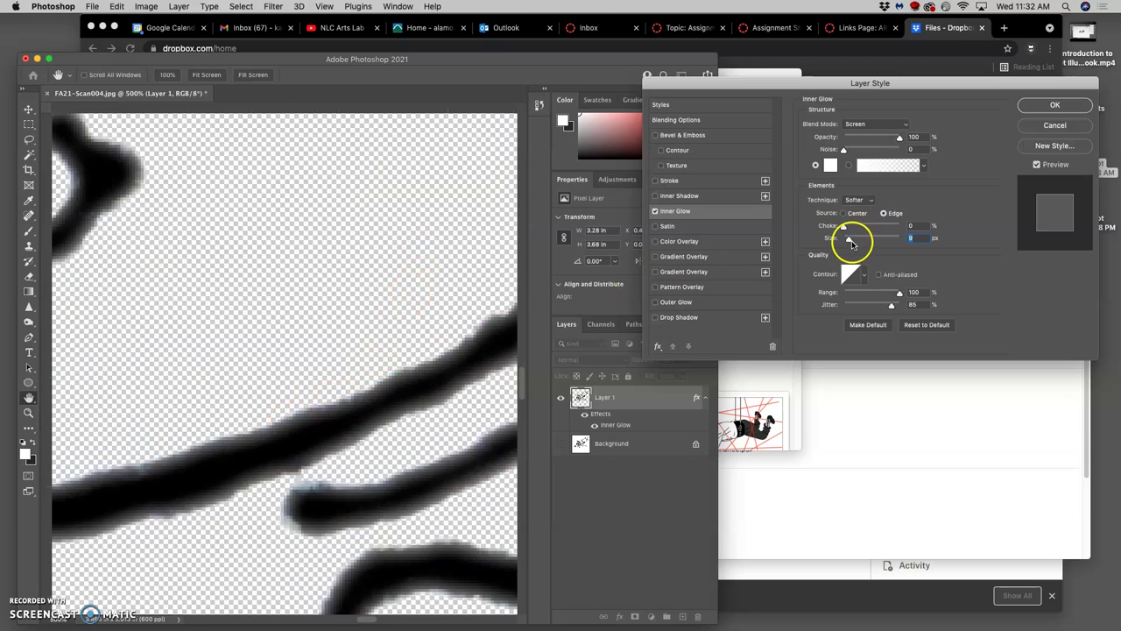
{"action": "left_click", "coordinate": [898, 293]}
{"action": "mouse_move", "coordinate": [898, 293]}
{"action": "left_mouse_down"}
{"action": "mouse_move", "coordinate": [846, 295]}
{"action": "mouse_move", "coordinate": [856, 296]}
{"action": "left_mouse_up"}
- Examine the outlines of the body and wing tips up close and at full view, and accept the Inner Glow
{"action": "key", "text": "super+minus"}
{"action": "key", "text": "super+minus"}
{"action": "key", "text": "super+minus"}
{"action": "key", "text": "super+minus"}
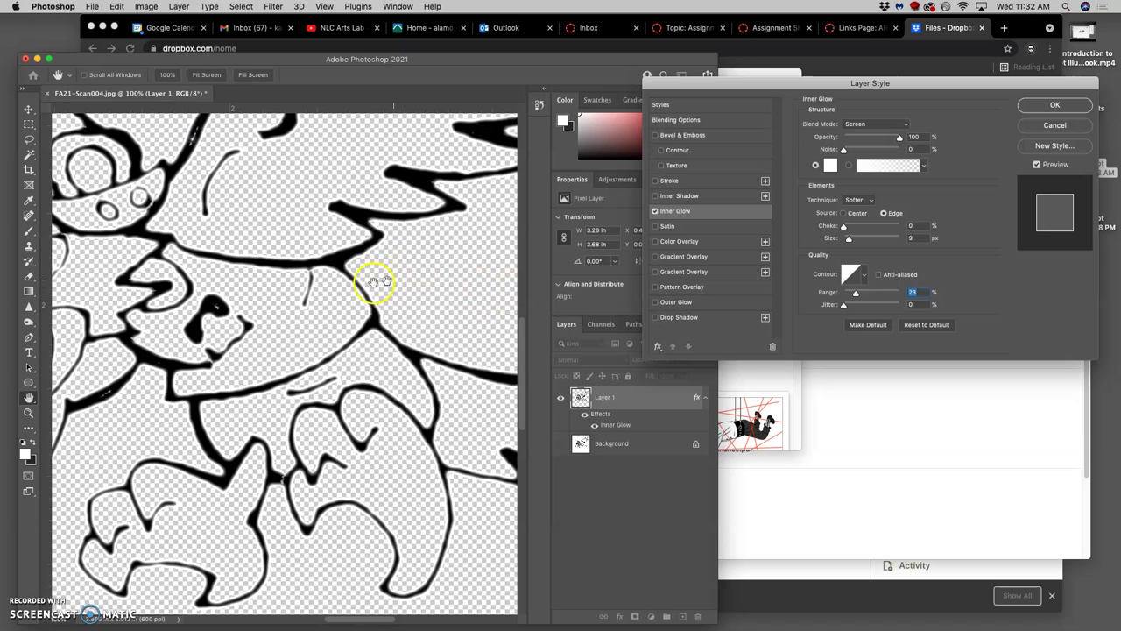
{"action": "key", "text": "super+plus"}
{"action": "key", "text": "super+plus"}
{"action": "scroll", "coordinate": [368, 303], "scroll_direction": "up", "scroll_amount": 3}
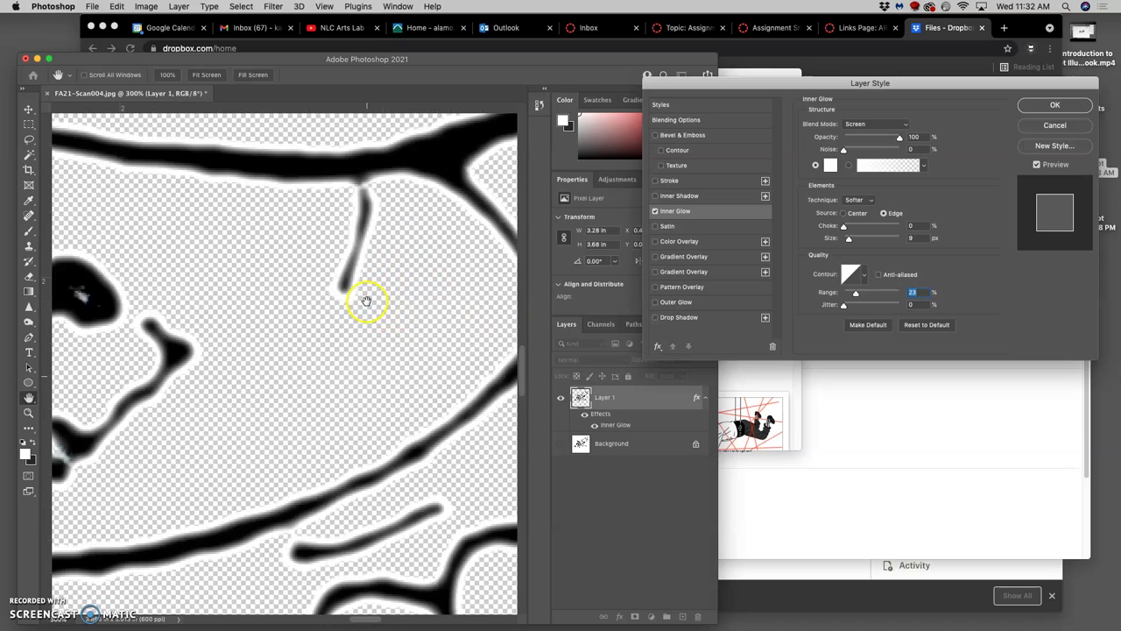
{"action": "scroll", "coordinate": [289, 296], "scroll_direction": "left", "scroll_amount": 3}
{"action": "scroll", "coordinate": [289, 296], "scroll_direction": "left", "scroll_amount": 10}
{"action": "scroll", "coordinate": [288, 296], "scroll_direction": "right", "scroll_amount": 10}
{"action": "scroll", "coordinate": [288, 288], "scroll_direction": "right", "scroll_amount": 10}
{"action": "scroll", "coordinate": [288, 288], "scroll_direction": "right", "scroll_amount": 10}
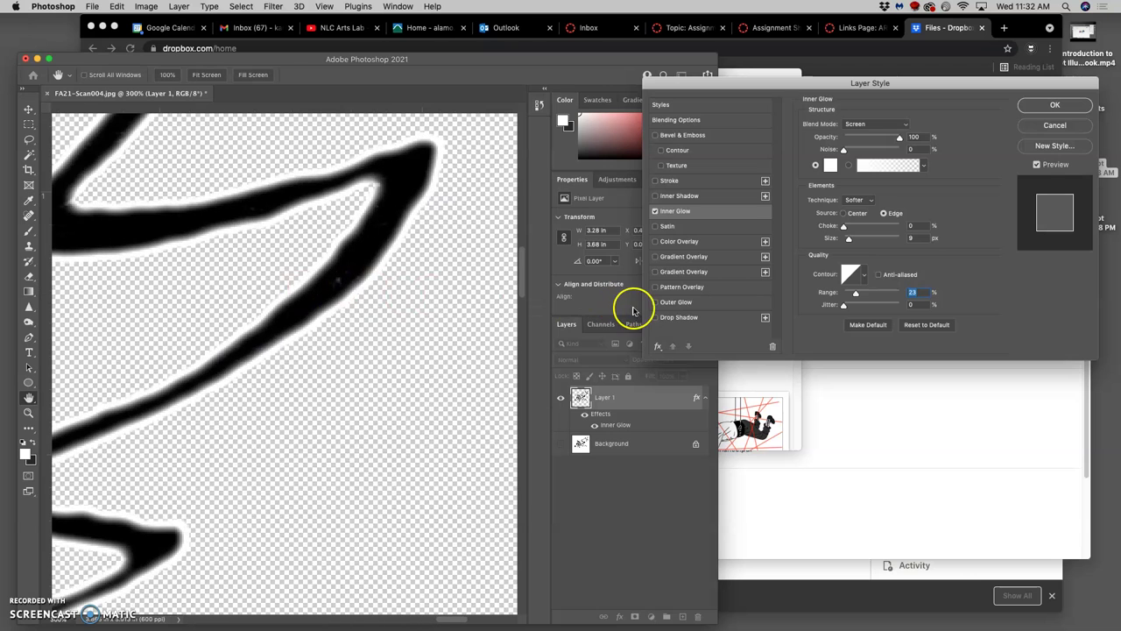
{"action": "key", "text": "super+minus"}
{"action": "key", "text": "super+minus"}
{"action": "key", "text": "super+minus"}
{"action": "key", "text": "super+minus"}
{"action": "key", "text": "super+minus"}
{"action": "scroll", "coordinate": [390, 312], "scroll_direction": "left", "scroll_amount": 5}
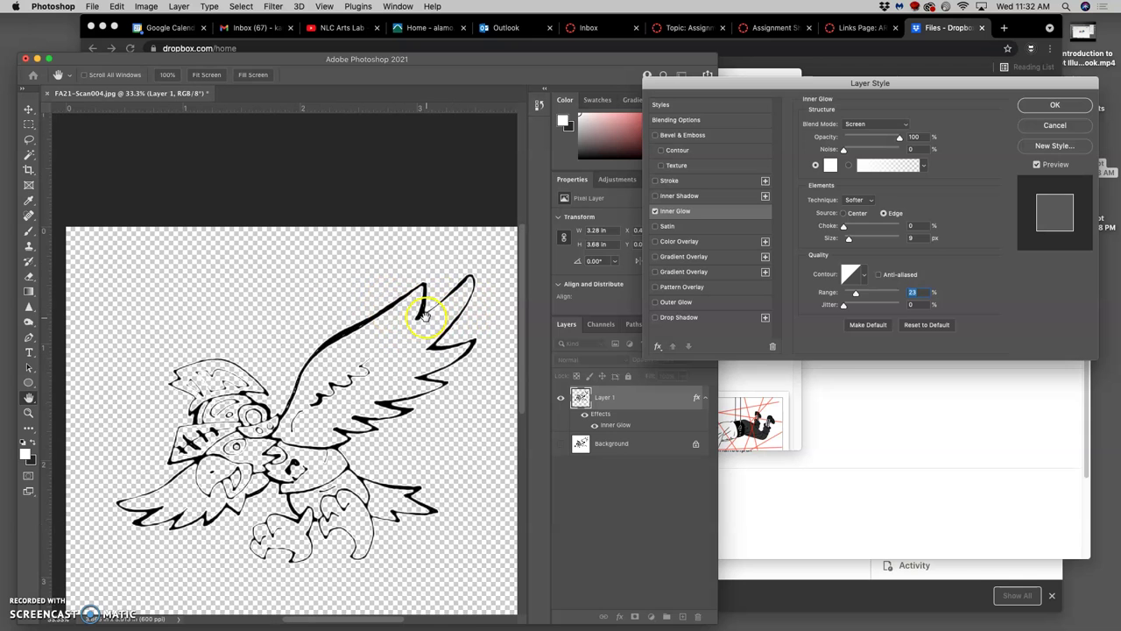
{"action": "key", "text": "super+plus"}
{"action": "scroll", "coordinate": [423, 316], "scroll_direction": "down", "scroll_amount": 4}
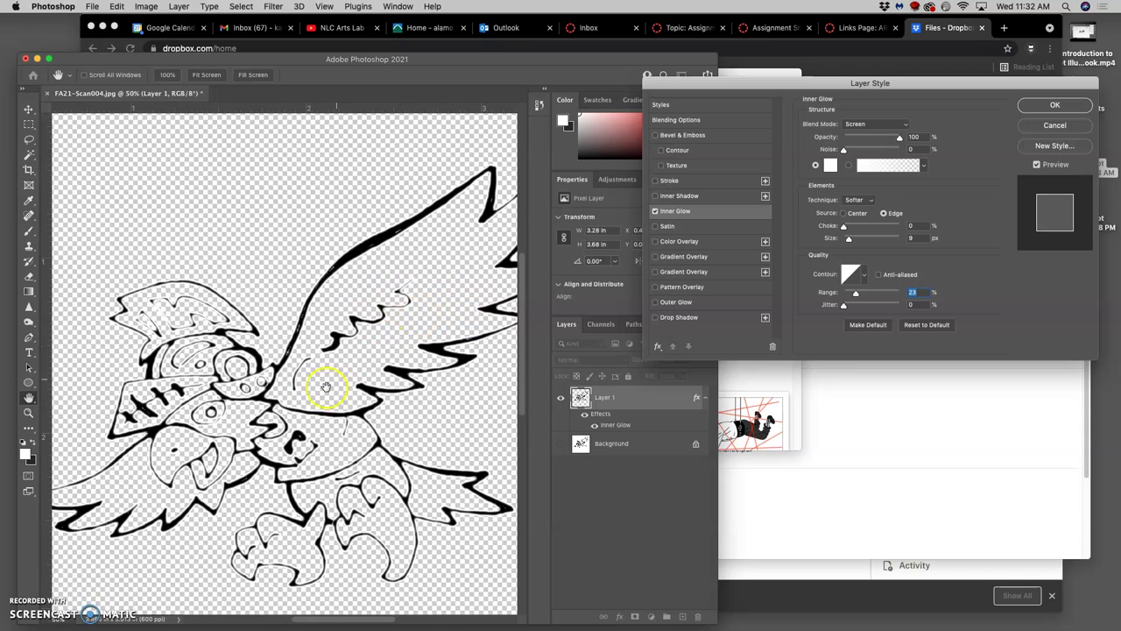
{"action": "left_click", "coordinate": [1057, 106]}
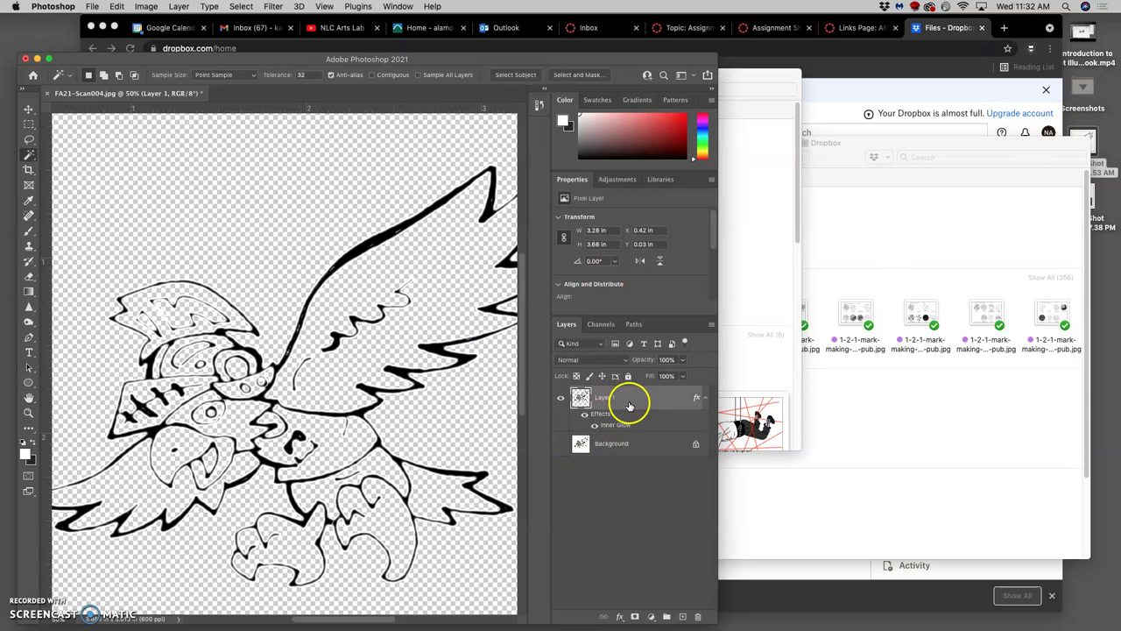
- Add a new layer directly above the Background and fill it with white at 100% opacity
{"action": "left_click", "coordinate": [650, 448]}
{"action": "left_click", "coordinate": [683, 617]}
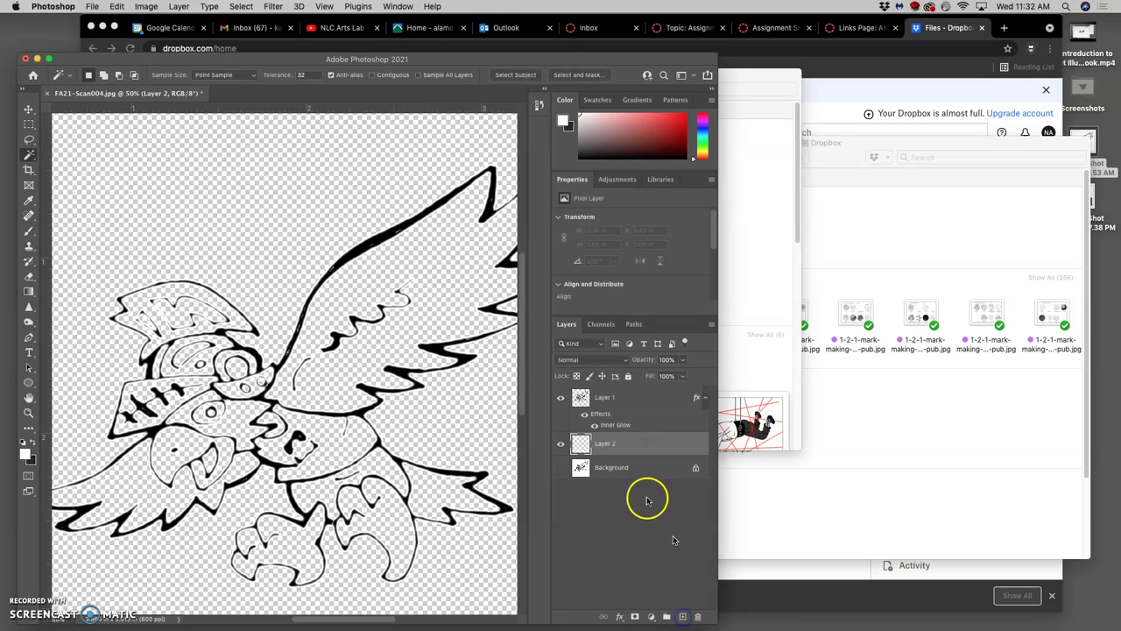
{"action": "left_click", "coordinate": [116, 7]}
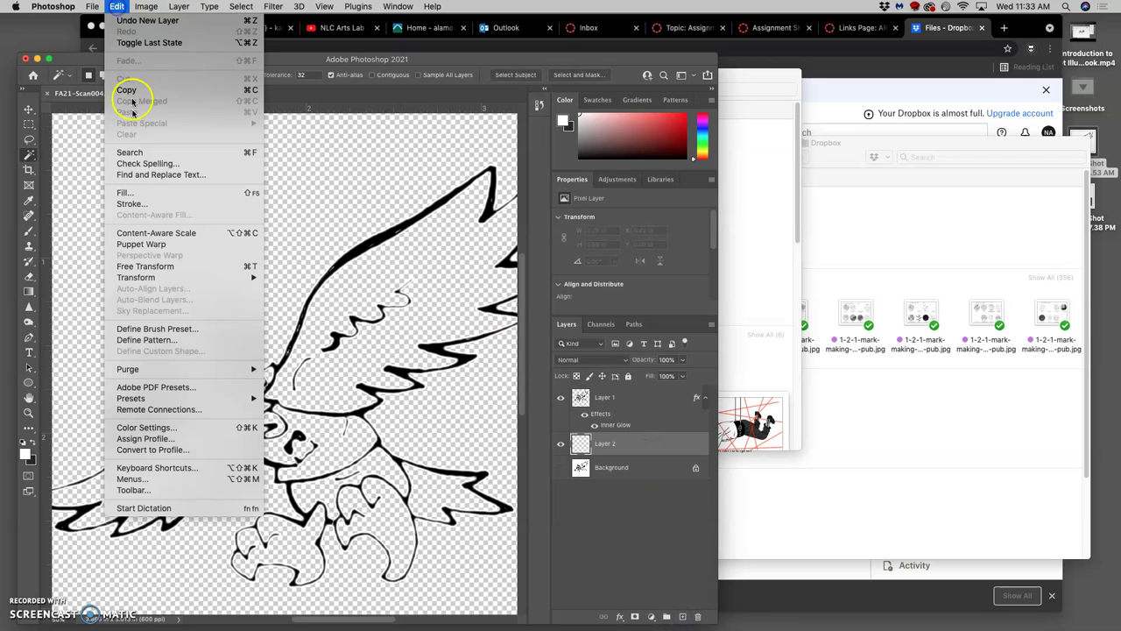
{"action": "left_click", "coordinate": [127, 192]}
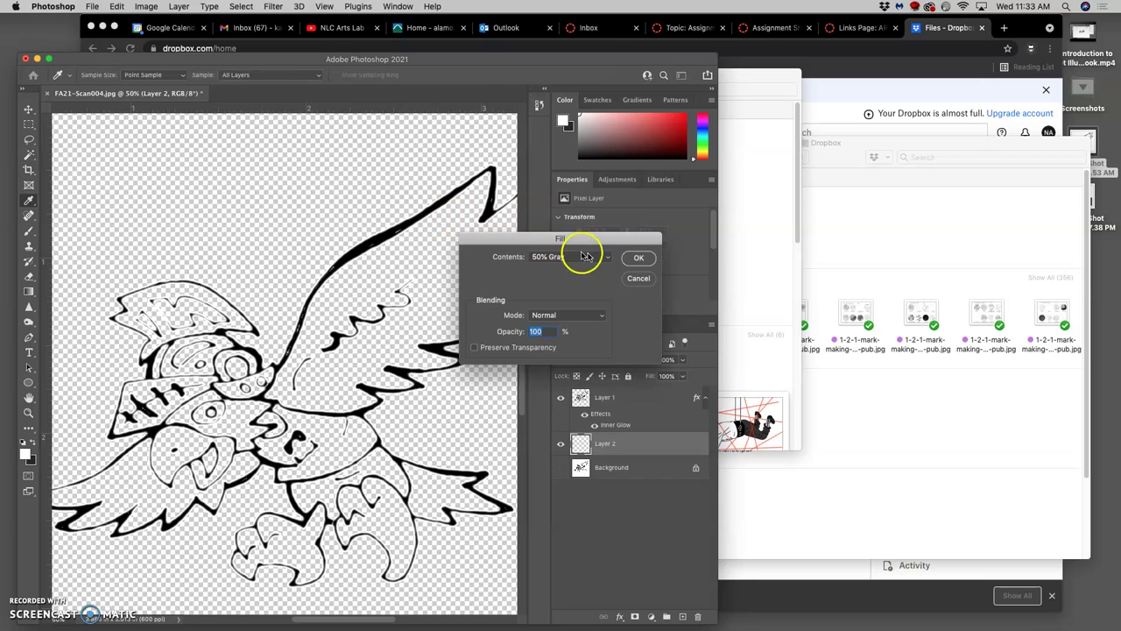
{"action": "left_click", "coordinate": [610, 259]}
{"action": "left_click", "coordinate": [596, 266]}
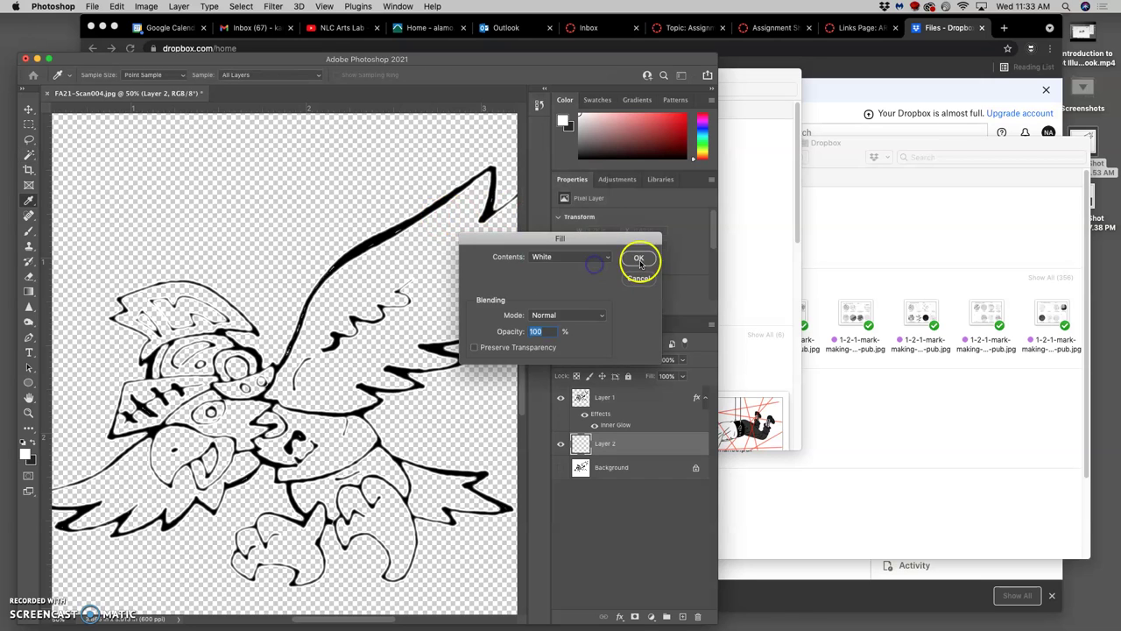
{"action": "left_click", "coordinate": [639, 258]}
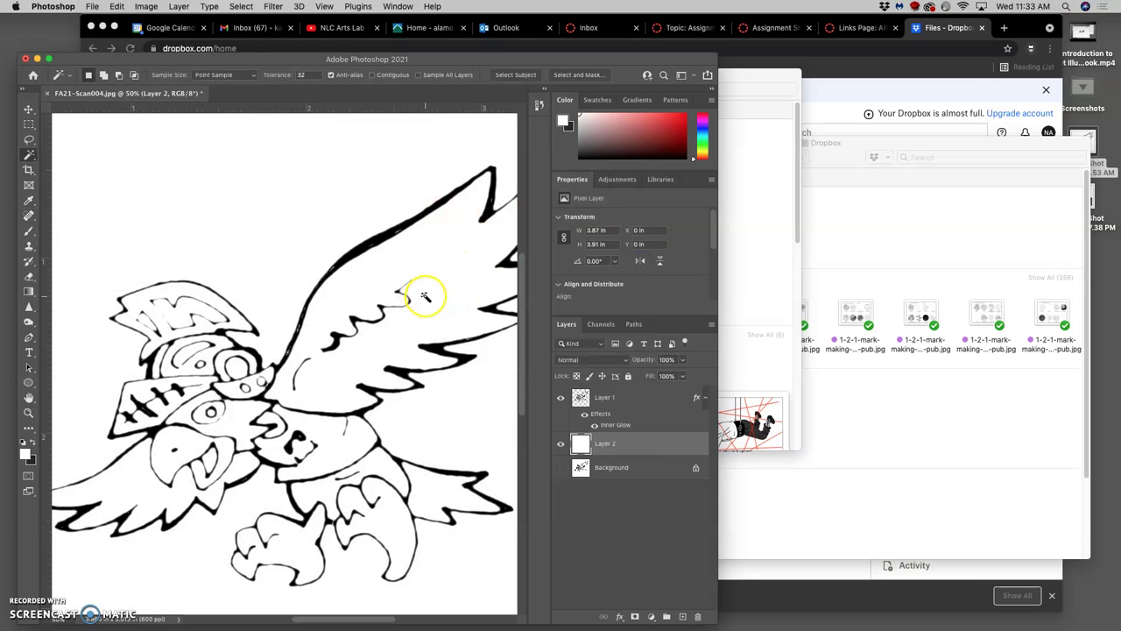
- Rasterize the layer style of the line art on Layer 1
{"action": "key", "text": "super+minus"}
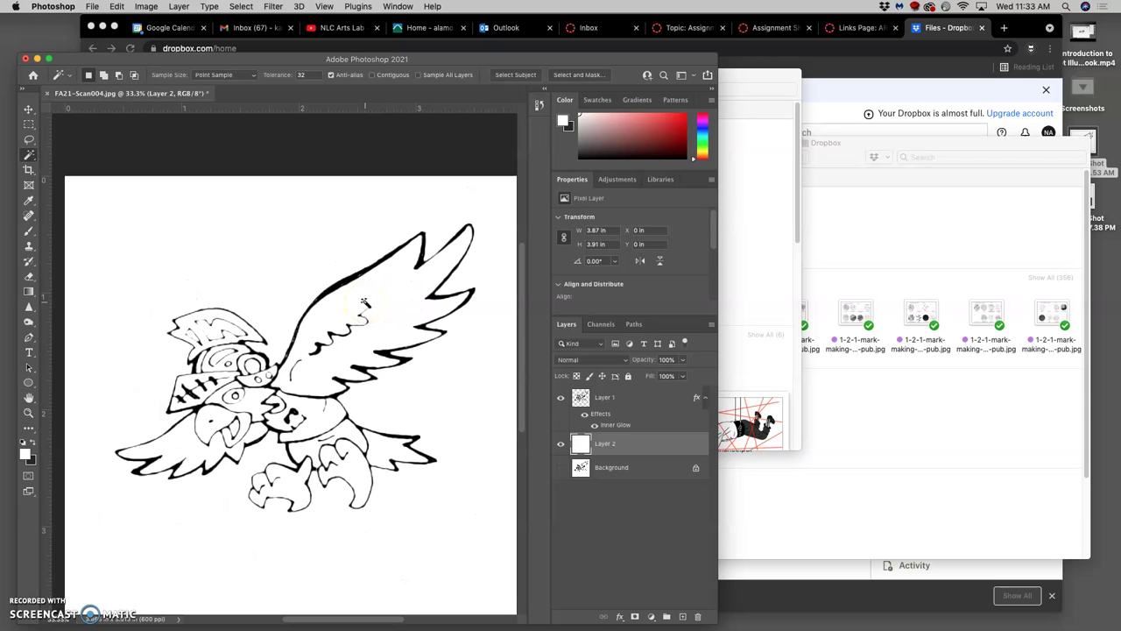
{"action": "left_click", "coordinate": [365, 304]}
{"action": "left_click", "coordinate": [365, 304]}
{"action": "scroll", "coordinate": [360, 311], "scroll_direction": "left", "scroll_amount": 1}
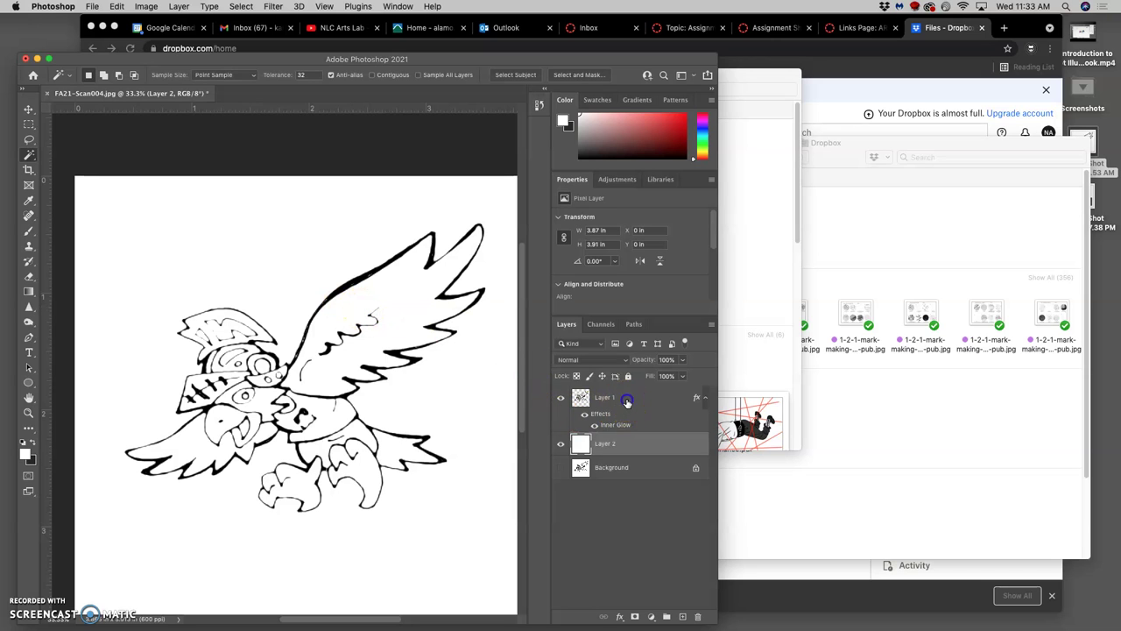
{"action": "left_click", "coordinate": [626, 400]}
{"action": "right_click", "coordinate": [631, 398]}
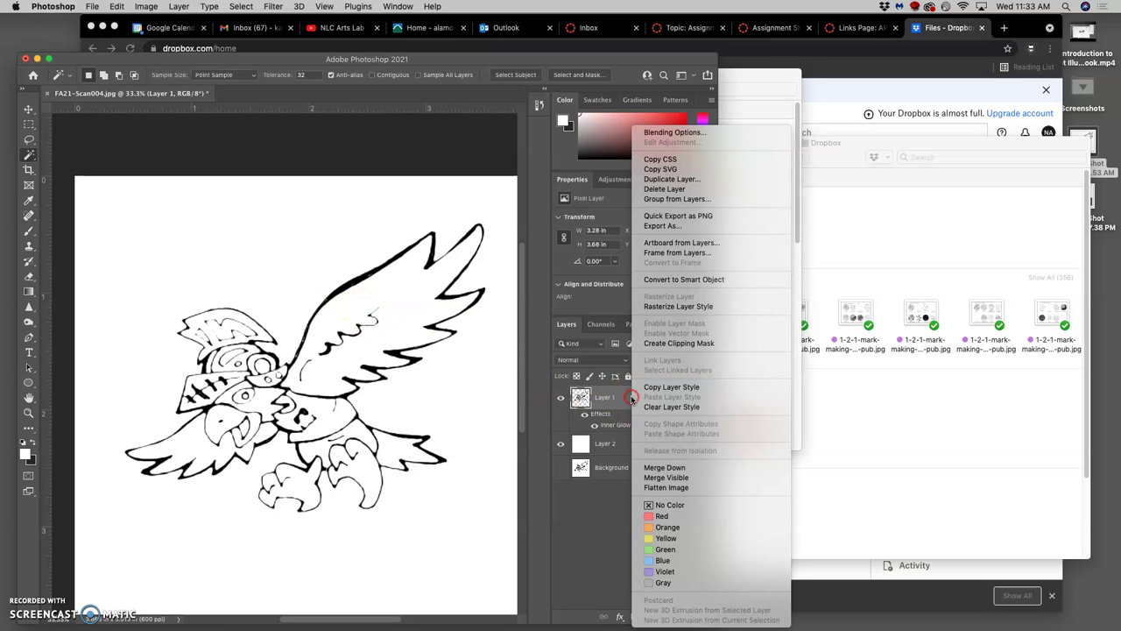
{"action": "left_click", "coordinate": [681, 307]}
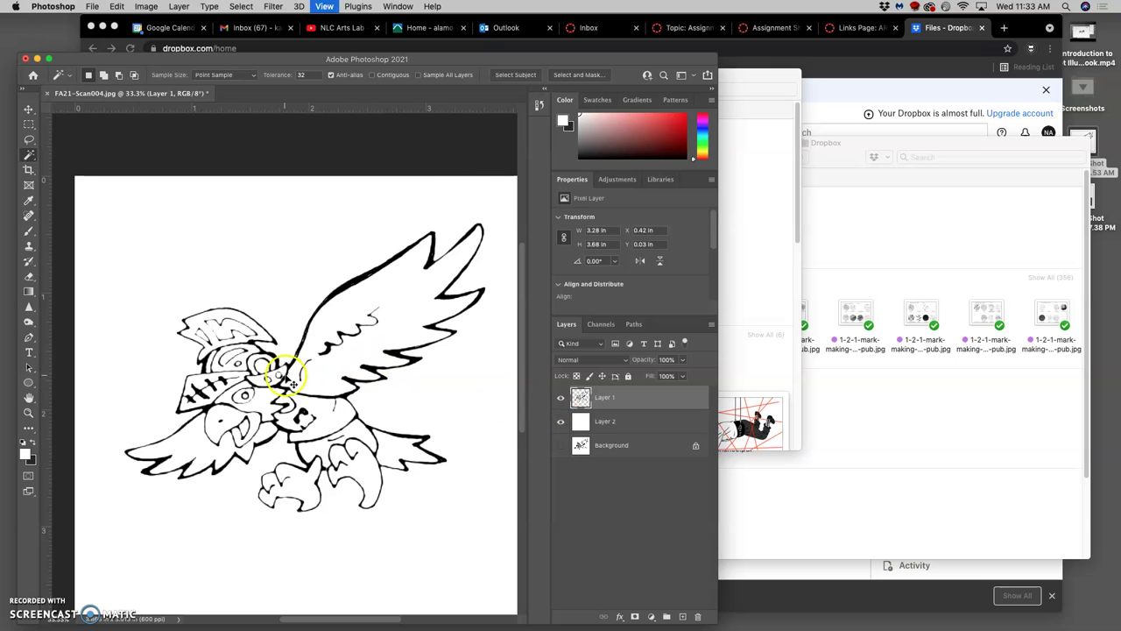
- Darken and sharpen Layer 1's blurred line edges with Levels, setting the midtone input to 0.36
{"action": "scroll", "coordinate": [289, 376], "scroll_direction": "up", "scroll_amount": 5}
{"action": "scroll", "coordinate": [292, 377], "scroll_direction": "up", "scroll_amount": 2}
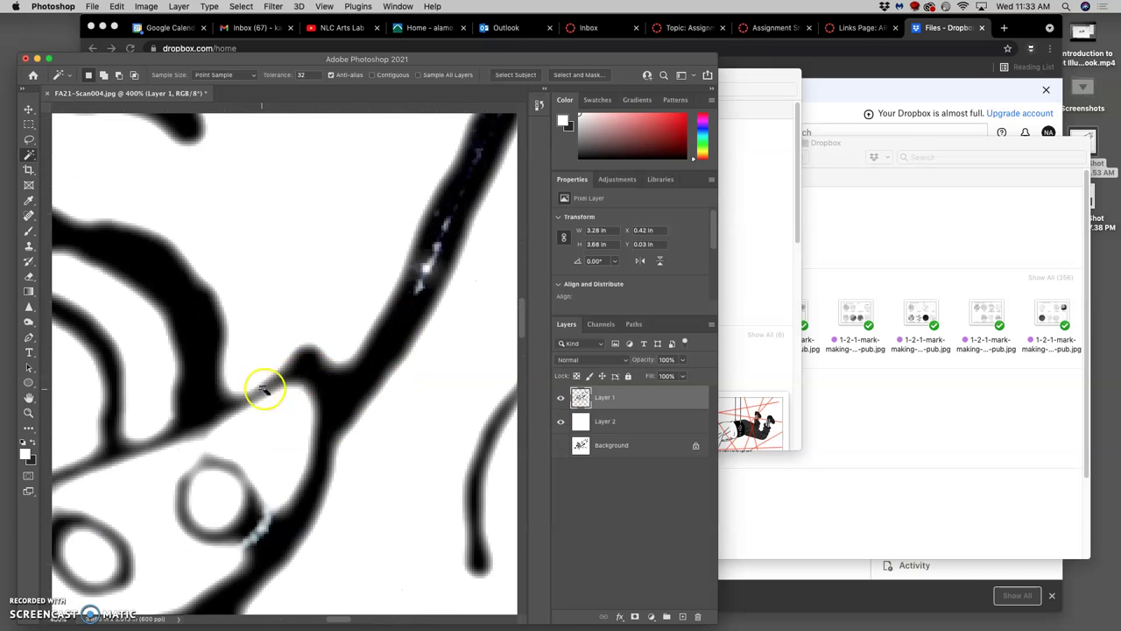
{"action": "left_click", "coordinate": [146, 7]}
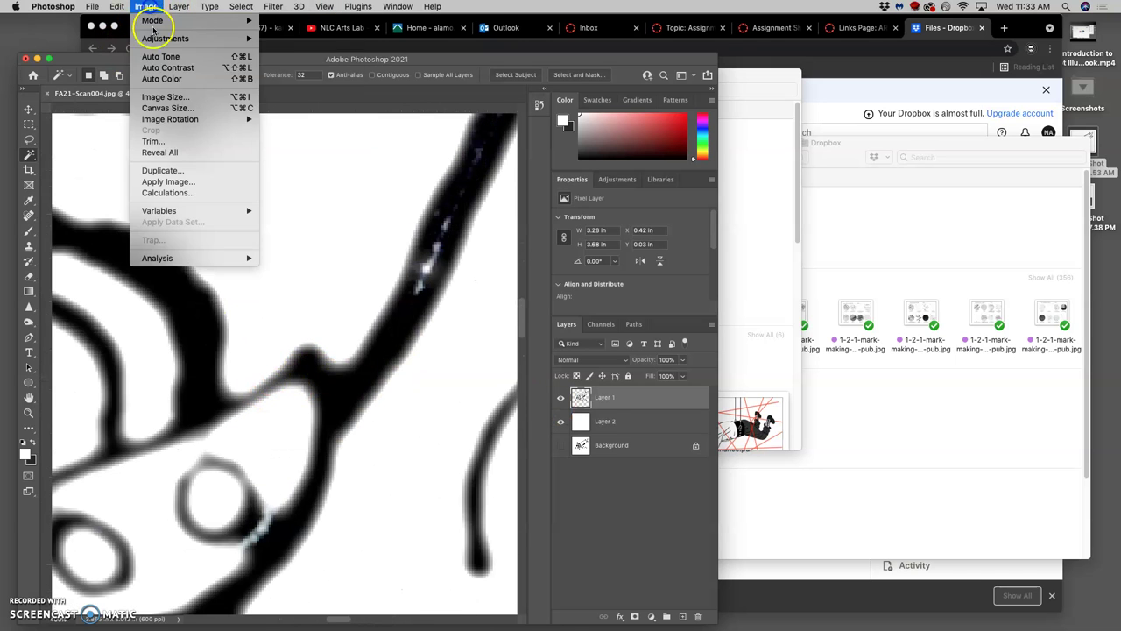
{"action": "mouse_move", "coordinate": [164, 39]}
{"action": "left_click", "coordinate": [292, 50]}
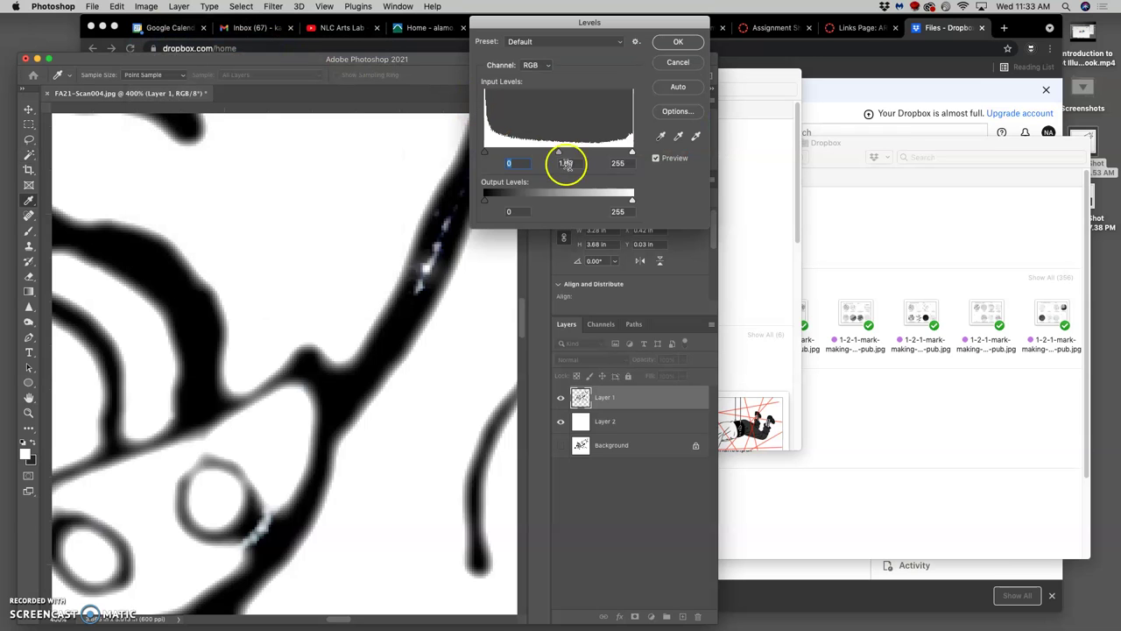
{"action": "left_click_drag", "start_coordinate": [570, 157], "coordinate": [601, 158]}
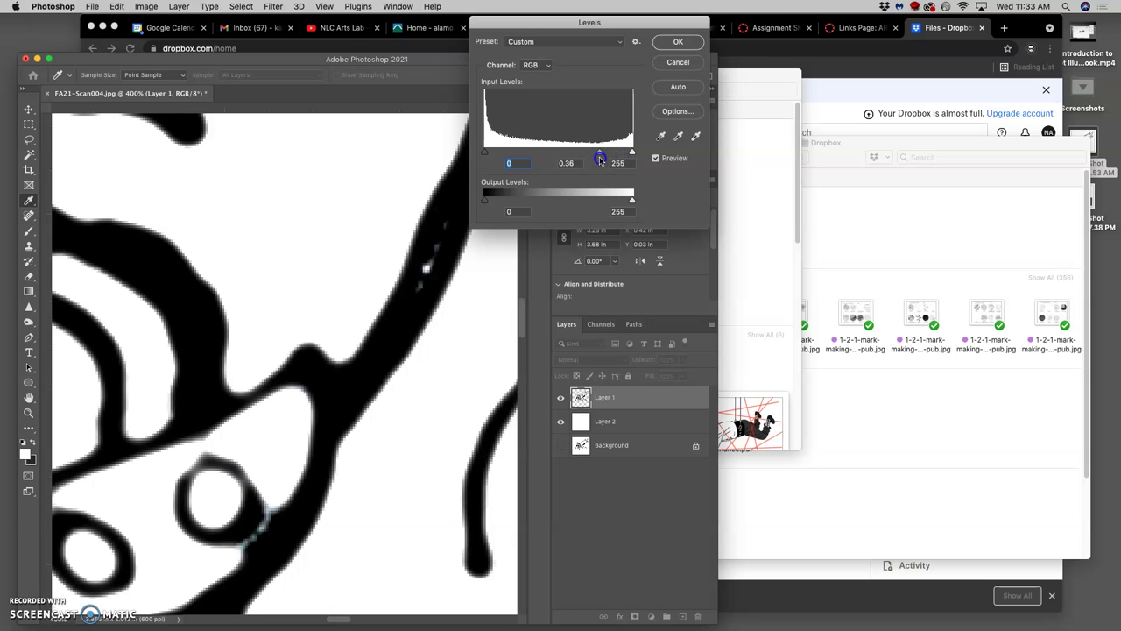
{"action": "left_click", "coordinate": [678, 41]}
- Compare the refined line art with the original Background by toggling layer visibility, and leave all three layers shown
{"action": "key", "text": "super+minus"}
{"action": "key", "text": "super+minus"}
{"action": "key", "text": "super+minus"}
{"action": "key", "text": "super+minus"}
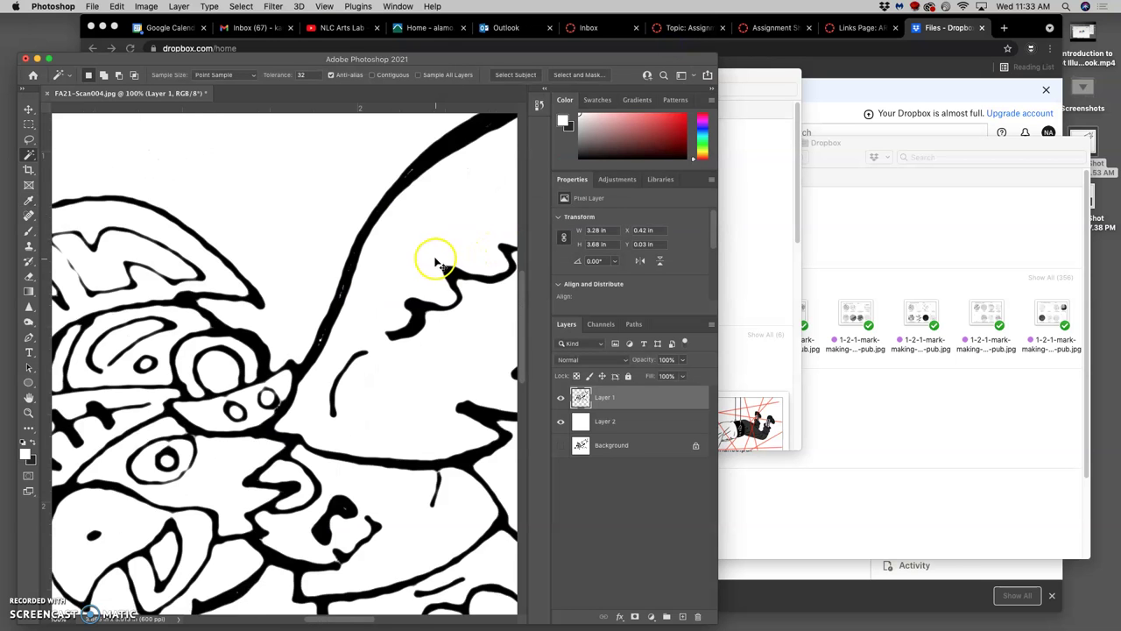
{"action": "key", "text": "super+minus"}
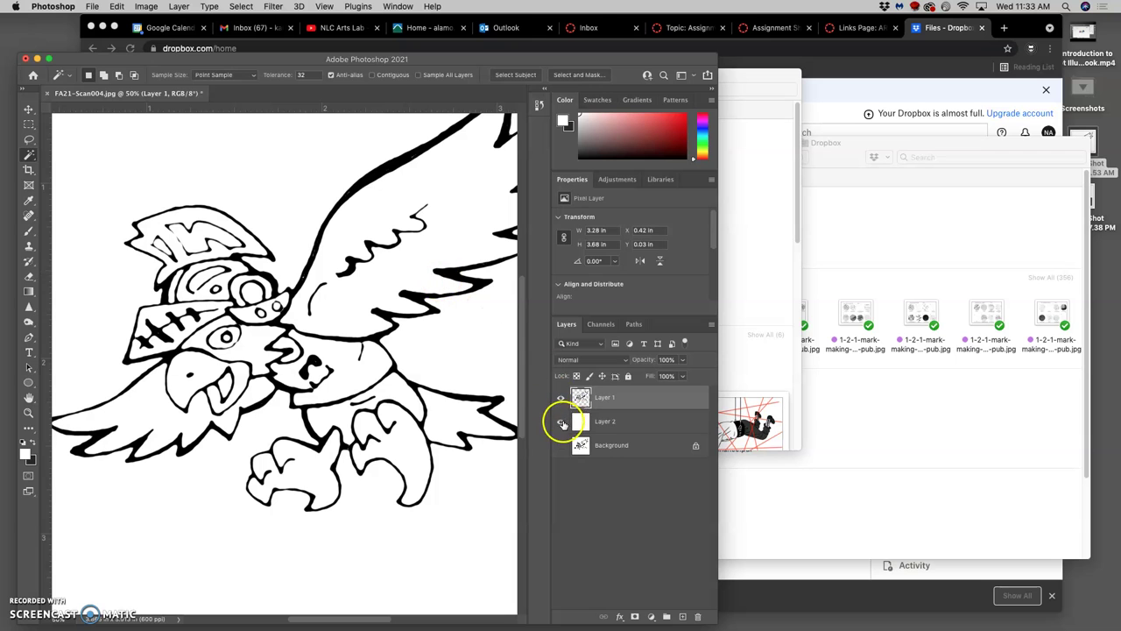
{"action": "left_click", "coordinate": [561, 421]}
{"action": "left_click", "coordinate": [561, 398]}
{"action": "left_click", "coordinate": [561, 446]}
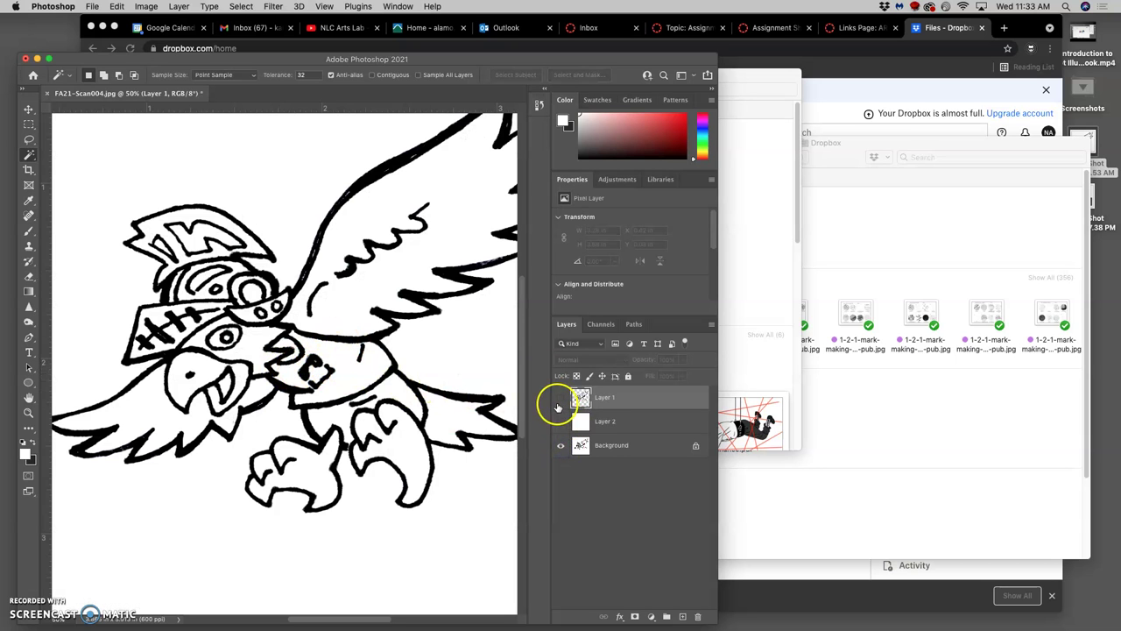
{"action": "left_click", "coordinate": [561, 422]}
{"action": "left_click", "coordinate": [560, 398]}
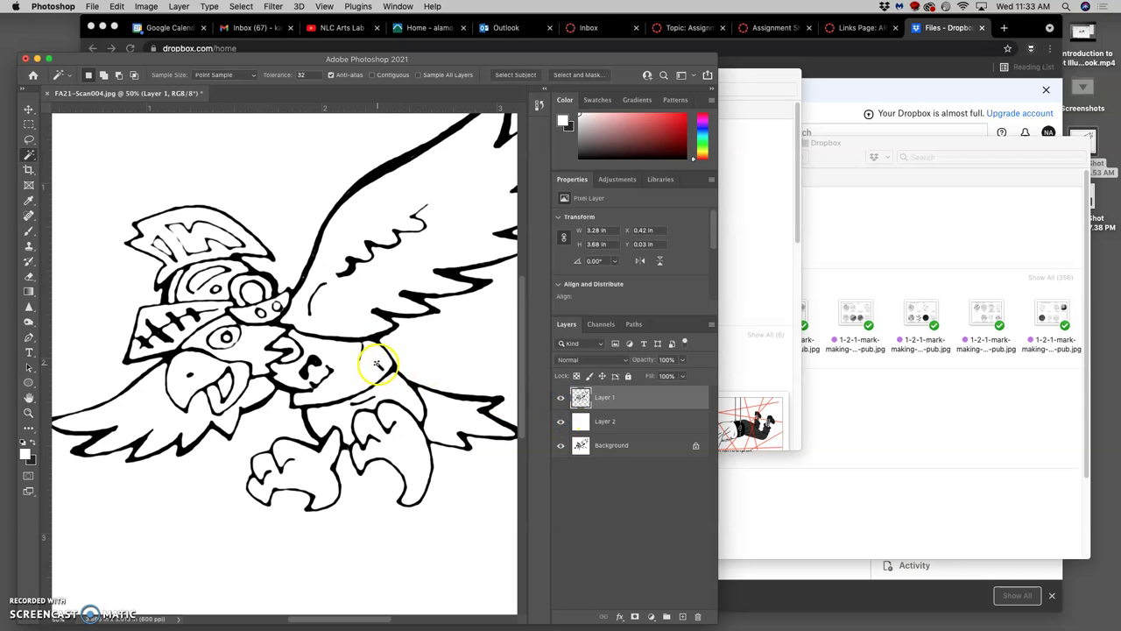
- Paint white with the Brush on Layer 1 along the outer edge of the helmet's round ear piece to clean its outline
{"action": "key", "text": "super+minus"}
{"action": "scroll", "coordinate": [402, 357], "scroll_direction": "right", "scroll_amount": 1}
{"action": "scroll", "coordinate": [376, 354], "scroll_direction": "left", "scroll_amount": 2}
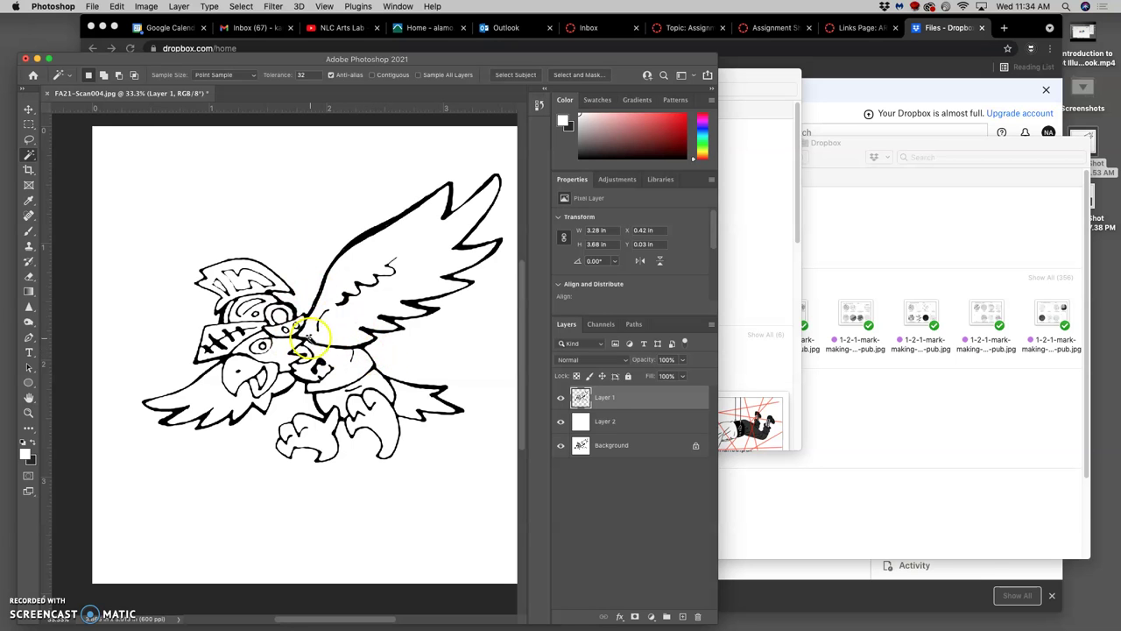
{"action": "scroll", "coordinate": [302, 334], "scroll_direction": "up", "scroll_amount": 10}
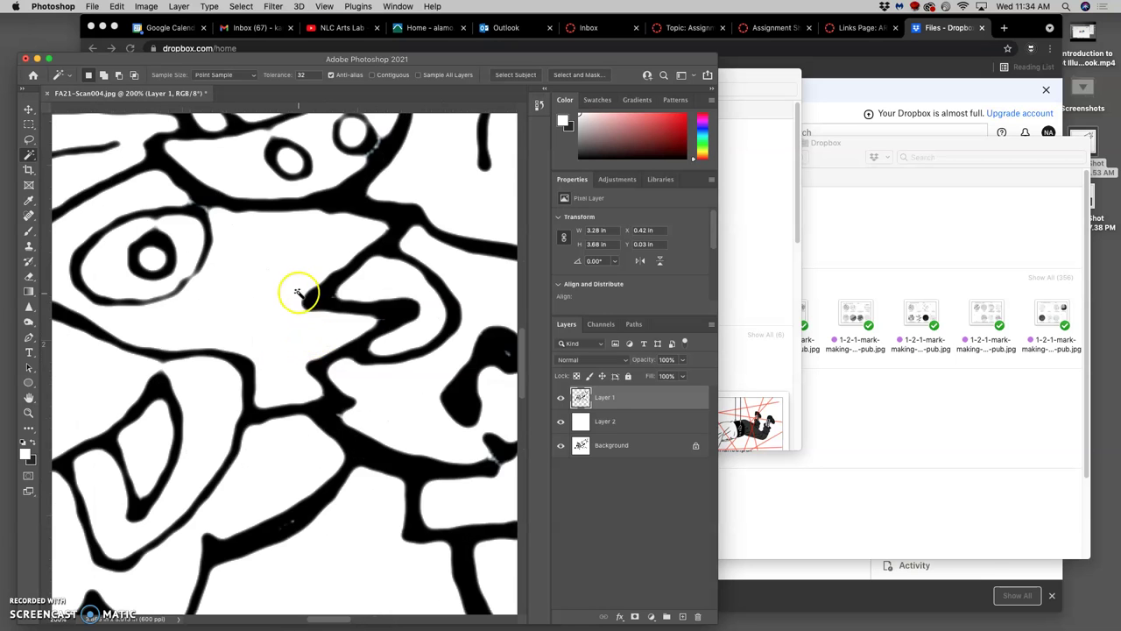
{"action": "scroll", "coordinate": [298, 294], "scroll_direction": "up", "scroll_amount": 8}
{"action": "scroll", "coordinate": [300, 293], "scroll_direction": "right", "scroll_amount": 1}
{"action": "scroll", "coordinate": [300, 293], "scroll_direction": "down", "scroll_amount": 1}
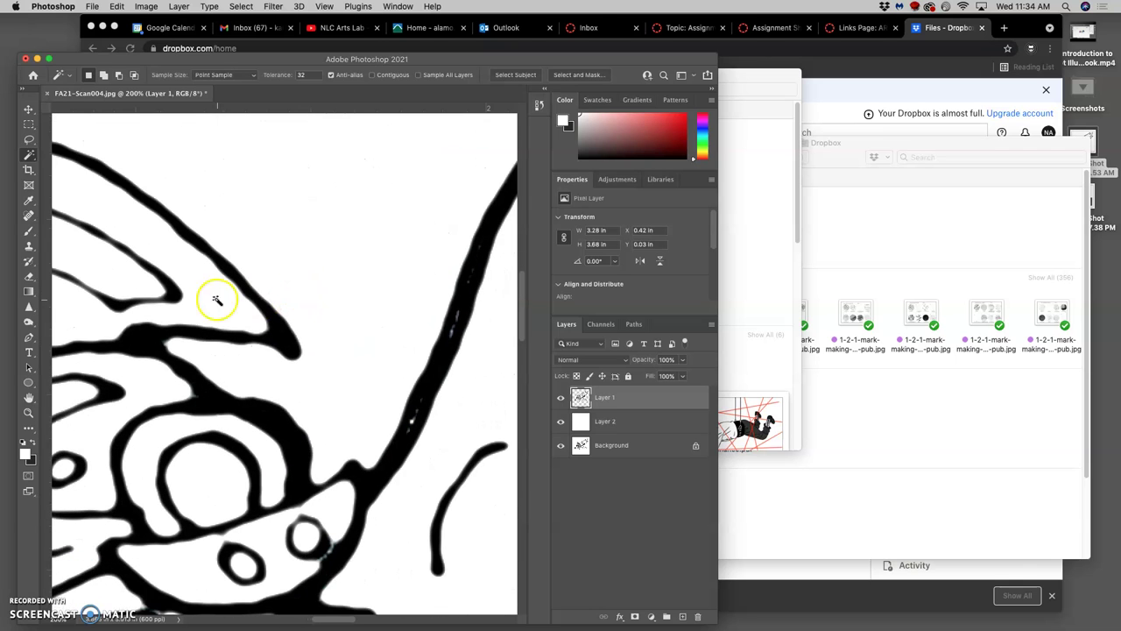
{"action": "left_click", "coordinate": [28, 233]}
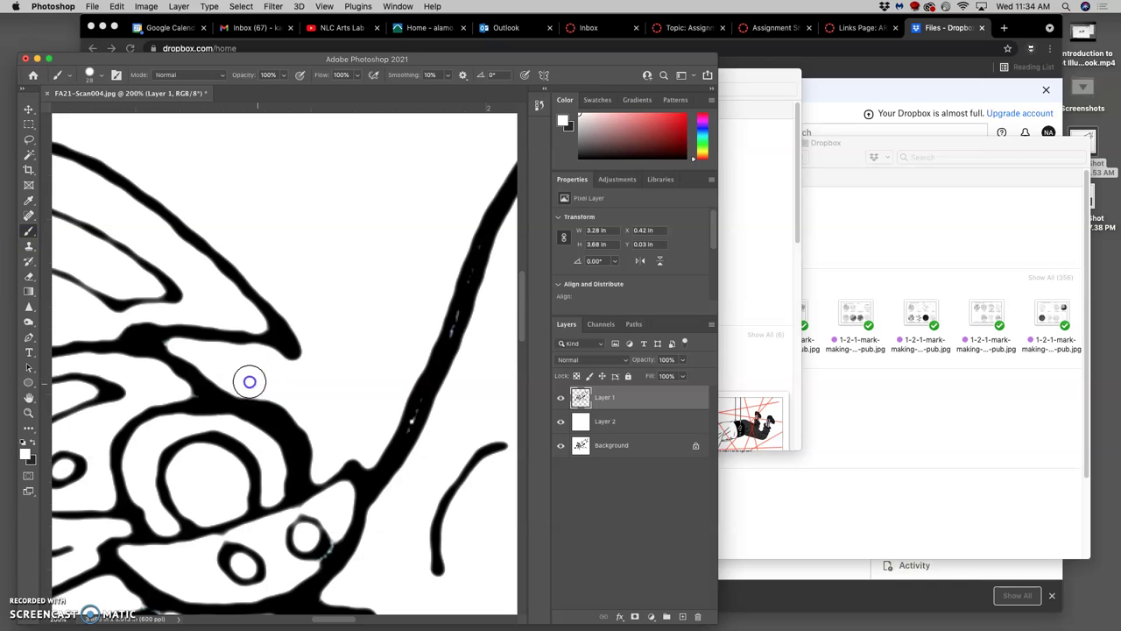
{"action": "mouse_move", "coordinate": [274, 391]}
{"action": "left_mouse_down"}
{"action": "mouse_move", "coordinate": [296, 403]}
{"action": "mouse_move", "coordinate": [318, 467]}
{"action": "left_mouse_up"}
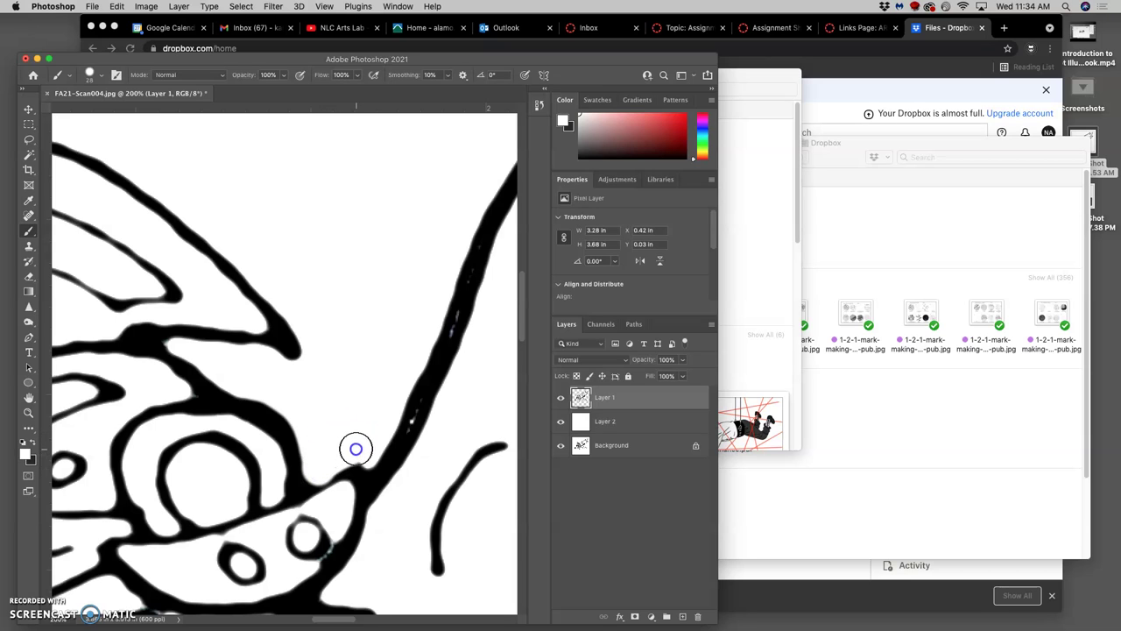
- Trim the blobby rear tip of the helmet crest into a cleaner point with white brush strokes
{"action": "mouse_move", "coordinate": [362, 452]}
{"action": "left_mouse_down"}
{"action": "mouse_move", "coordinate": [362, 417]}
{"action": "mouse_move", "coordinate": [340, 367]}
{"action": "mouse_move", "coordinate": [223, 358]}
{"action": "mouse_move", "coordinate": [303, 375]}
{"action": "mouse_move", "coordinate": [261, 362]}
{"action": "mouse_move", "coordinate": [304, 358]}
{"action": "mouse_move", "coordinate": [300, 297]}
{"action": "mouse_move", "coordinate": [310, 330]}
{"action": "mouse_move", "coordinate": [287, 368]}
{"action": "left_mouse_up"}
{"action": "left_click", "coordinate": [236, 360]}
{"action": "left_click", "coordinate": [238, 358]}
{"action": "left_click", "coordinate": [242, 361]}
{"action": "left_click", "coordinate": [266, 365]}
{"action": "left_click", "coordinate": [273, 371]}
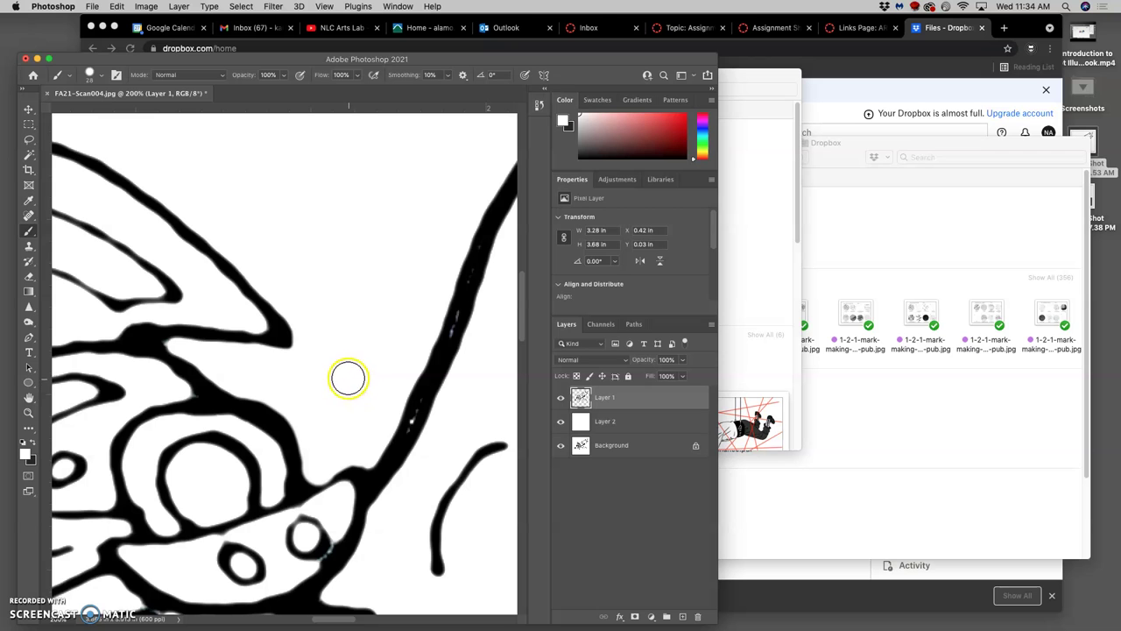
- Sharpen the rounded outer tip of the lowest large wing feather by painting white around it
{"action": "scroll", "coordinate": [353, 379], "scroll_direction": "down", "scroll_amount": 2}
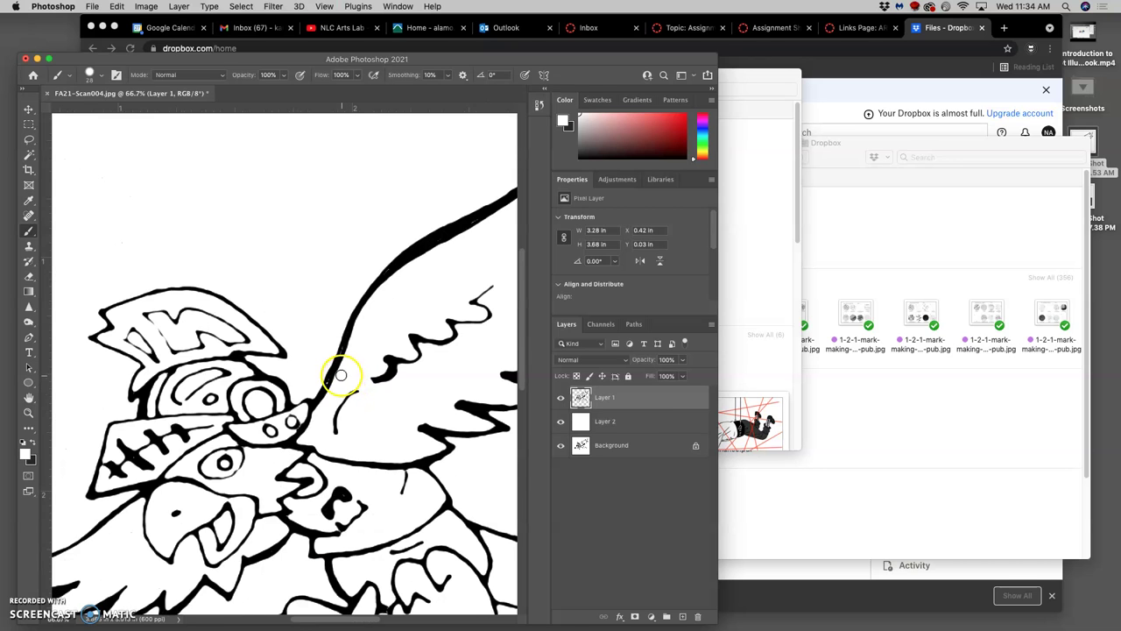
{"action": "scroll", "coordinate": [339, 376], "scroll_direction": "down", "scroll_amount": 4}
{"action": "scroll", "coordinate": [342, 377], "scroll_direction": "down", "scroll_amount": 1}
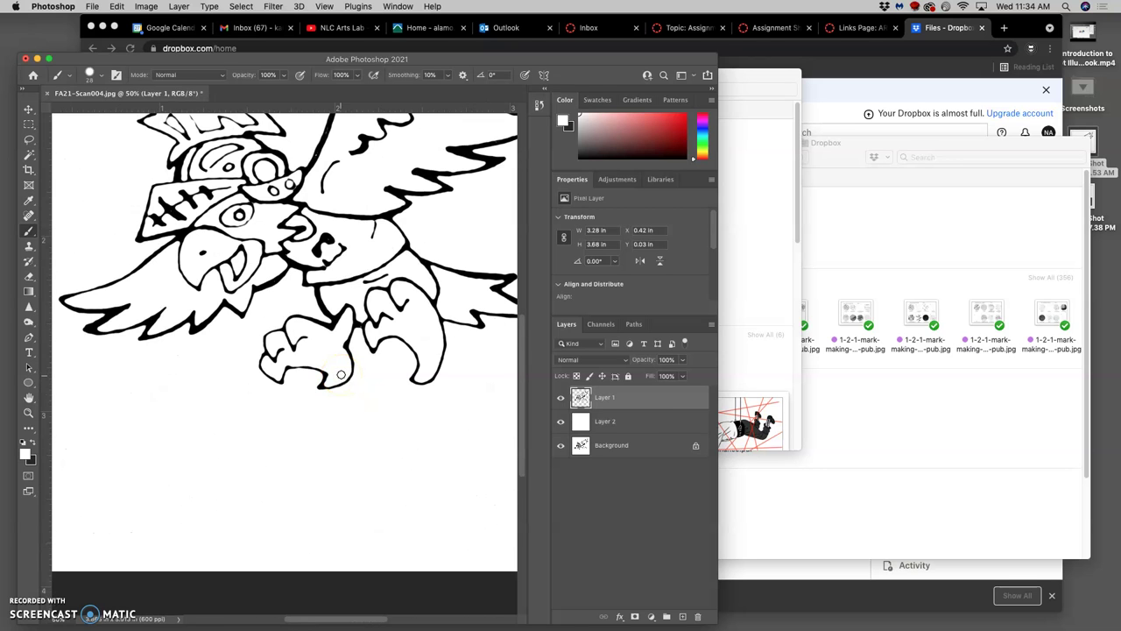
{"action": "scroll", "coordinate": [406, 314], "scroll_direction": "up", "scroll_amount": 5}
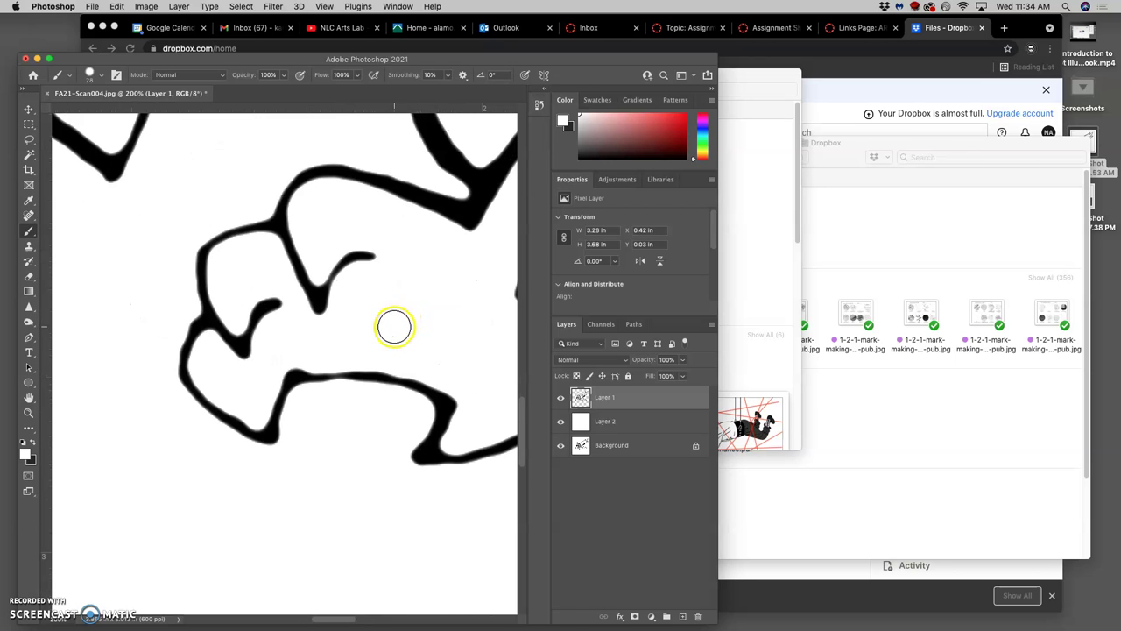
{"action": "scroll", "coordinate": [391, 327], "scroll_direction": "right", "scroll_amount": 10}
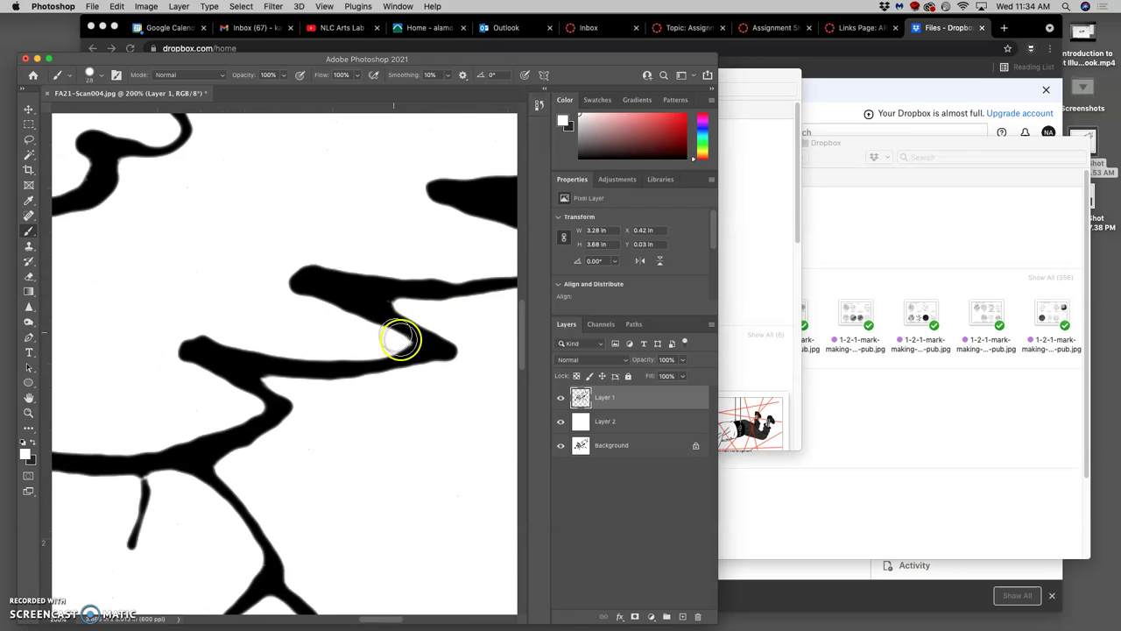
{"action": "left_click_drag", "start_coordinate": [473, 354], "coordinate": [396, 391]}
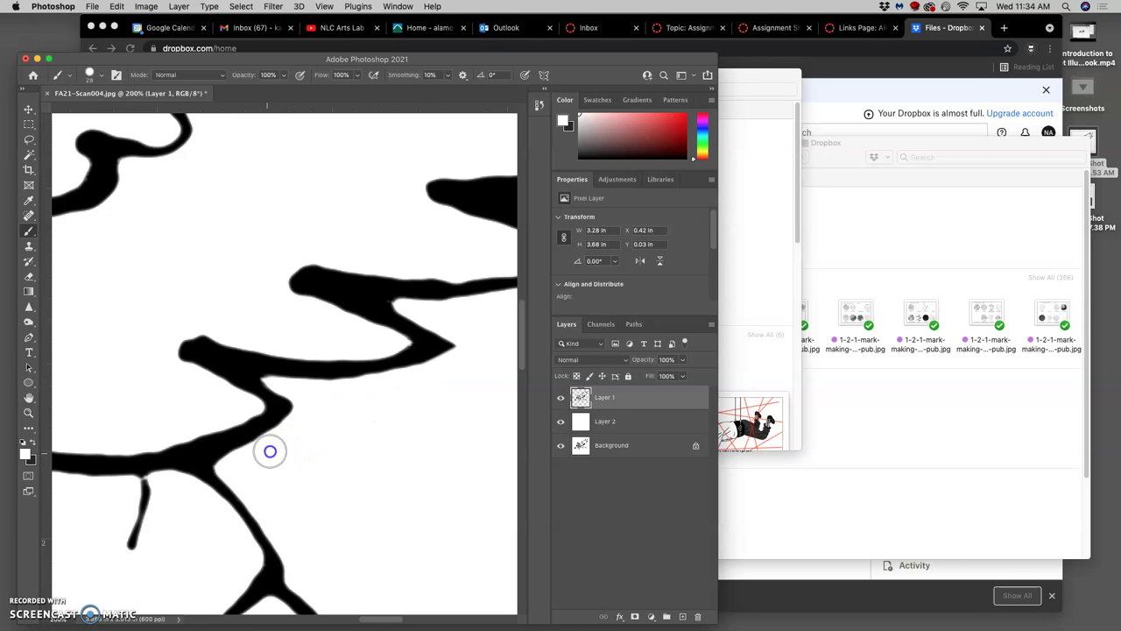
{"action": "key", "text": "super+minus"}
{"action": "key", "text": "super+minus"}
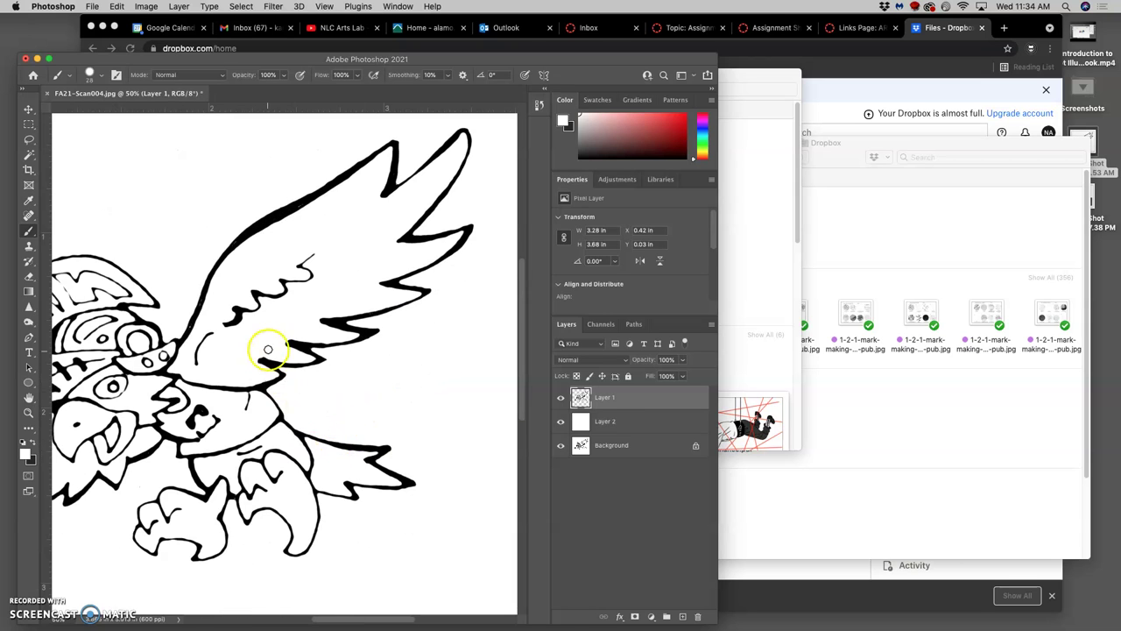
- Shape the two rounded line ends between the lower wing feathers into sharp points with the white brush
{"action": "key", "text": "super+plus"}
{"action": "key", "text": "super+plus"}
{"action": "key", "text": "super+plus"}
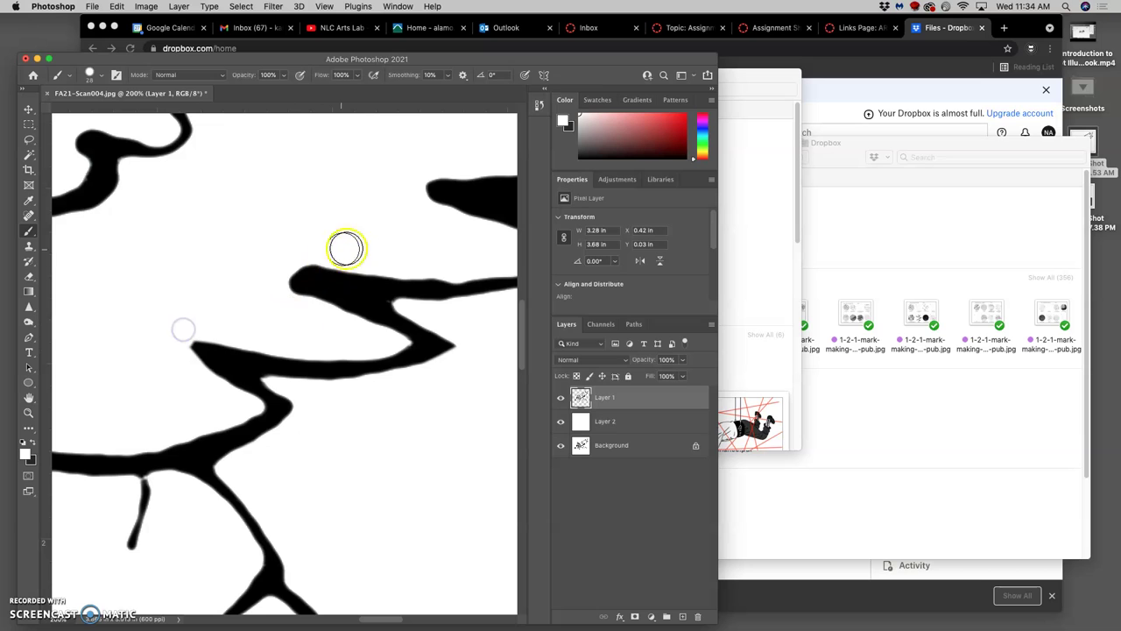
{"action": "left_click_drag", "start_coordinate": [271, 258], "coordinate": [310, 307]}
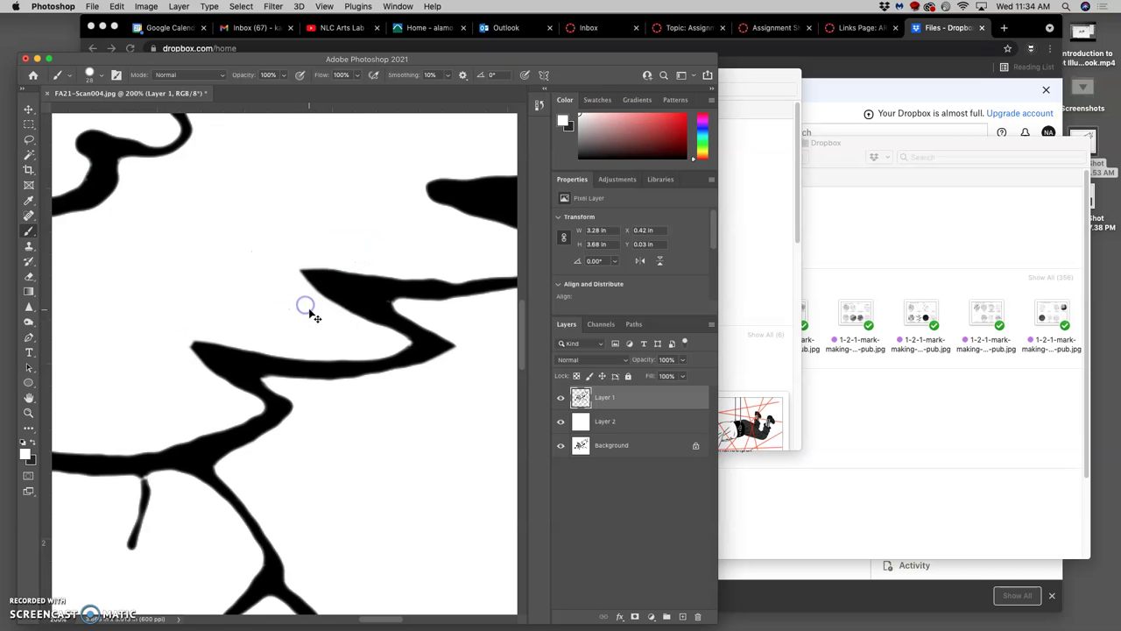
- Touch up the thick linework on top of the helmet dome, just below the crest, with the white brush
{"action": "key", "text": "super+minus"}
{"action": "key", "text": "super+minus"}
{"action": "key", "text": "super+minus"}
{"action": "scroll", "coordinate": [304, 351], "scroll_direction": "left", "scroll_amount": 5}
{"action": "scroll", "coordinate": [303, 350], "scroll_direction": "up", "scroll_amount": 2}
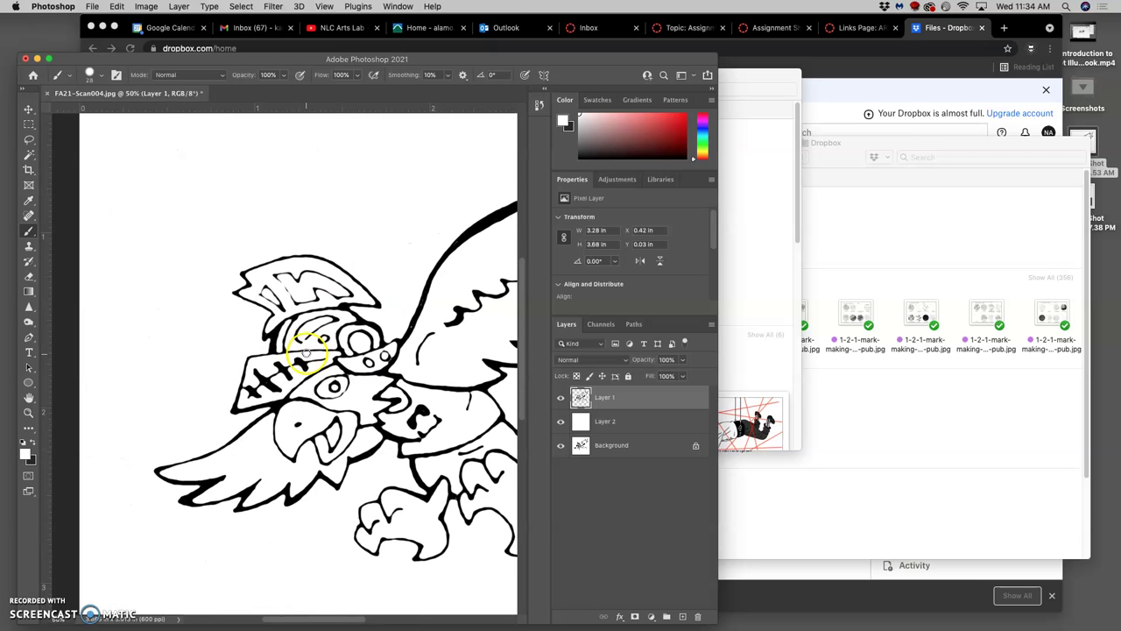
{"action": "scroll", "coordinate": [306, 353], "scroll_direction": "right", "scroll_amount": 1}
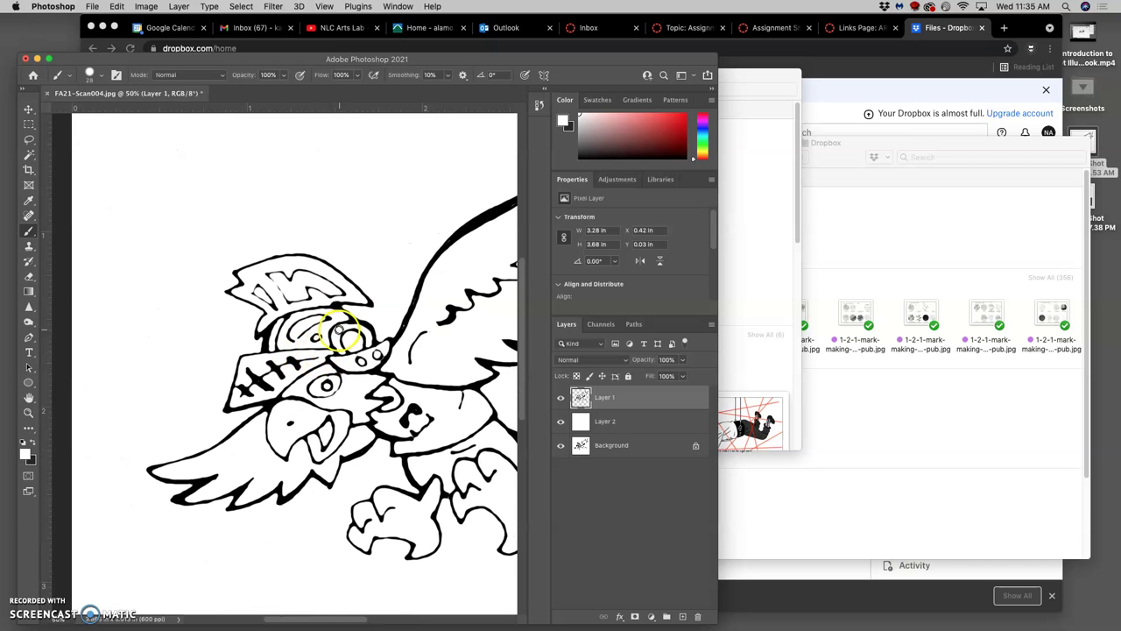
{"action": "key", "text": "super+plus"}
{"action": "key", "text": "super+plus"}
{"action": "key", "text": "super+plus"}
{"action": "scroll", "coordinate": [348, 317], "scroll_direction": "up", "scroll_amount": 3}
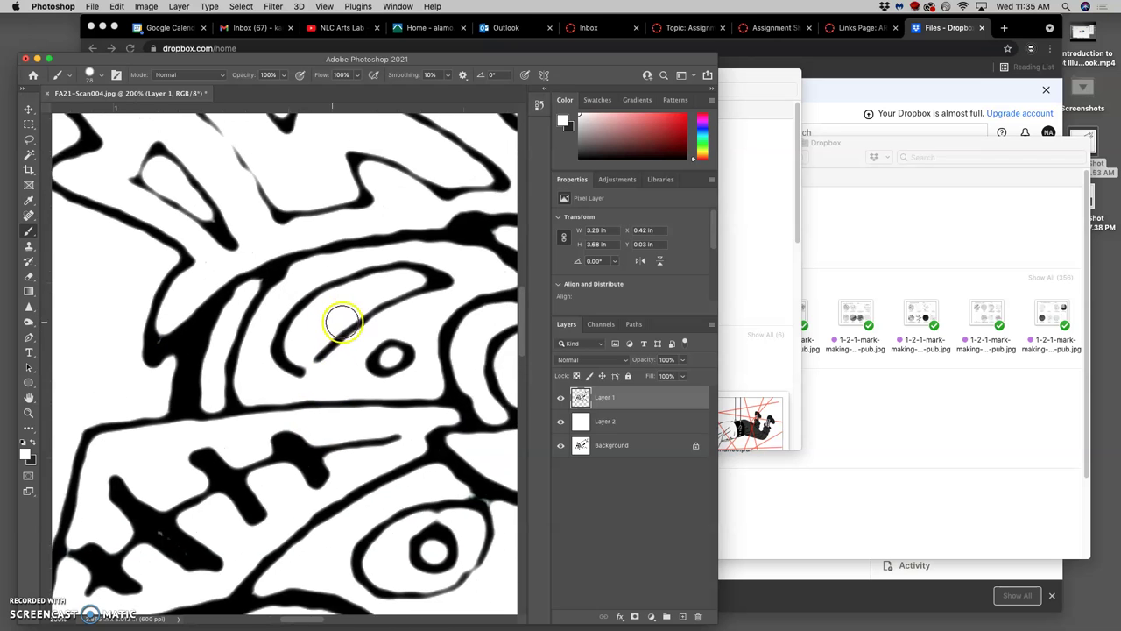
{"action": "scroll", "coordinate": [342, 320], "scroll_direction": "right", "scroll_amount": 1}
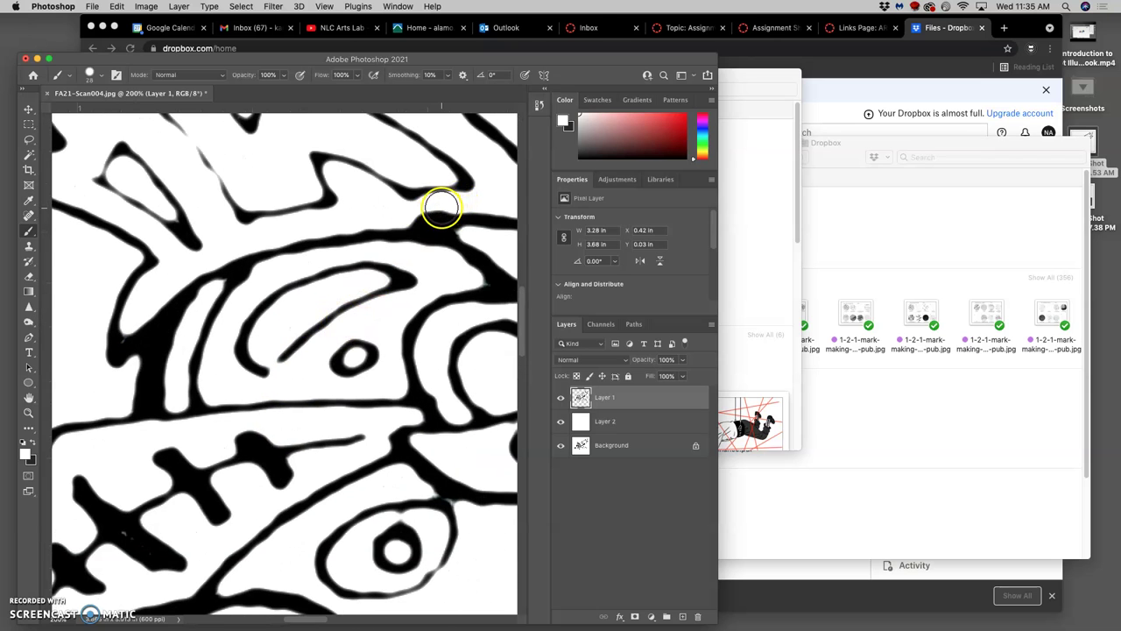
{"action": "mouse_move", "coordinate": [441, 208]}
{"action": "left_mouse_down"}
{"action": "mouse_move", "coordinate": [425, 214]}
{"action": "mouse_move", "coordinate": [470, 251]}
{"action": "mouse_move", "coordinate": [399, 353]}
{"action": "left_mouse_up"}
{"action": "key", "text": "super+minus"}
{"action": "key", "text": "super+minus"}
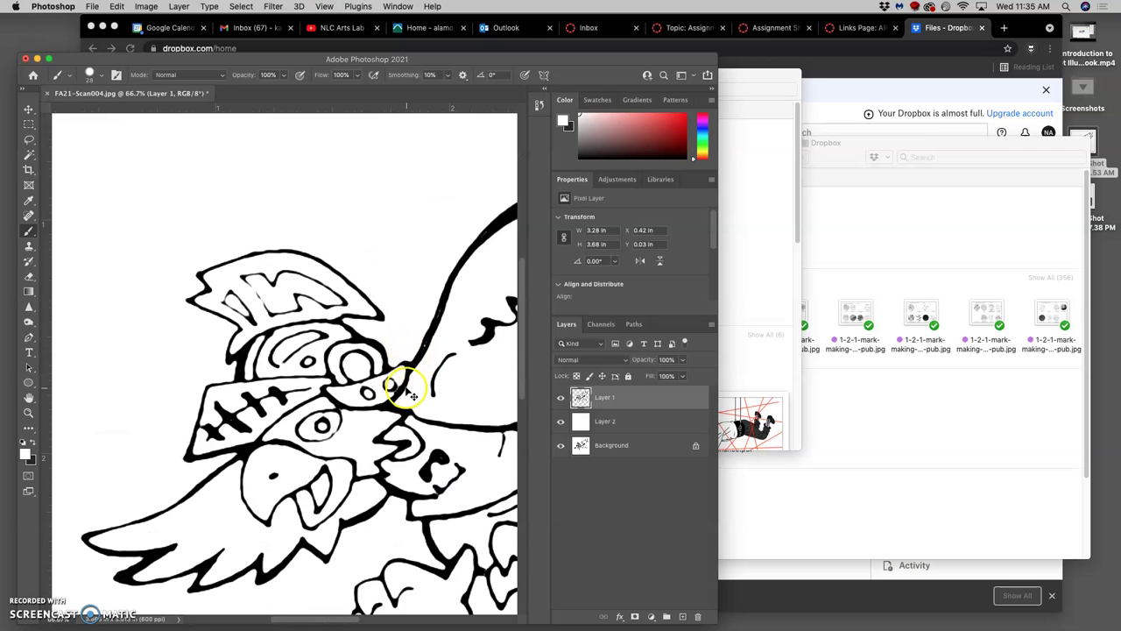
{"action": "key", "text": "super+minus"}
{"action": "key", "text": "super+minus"}
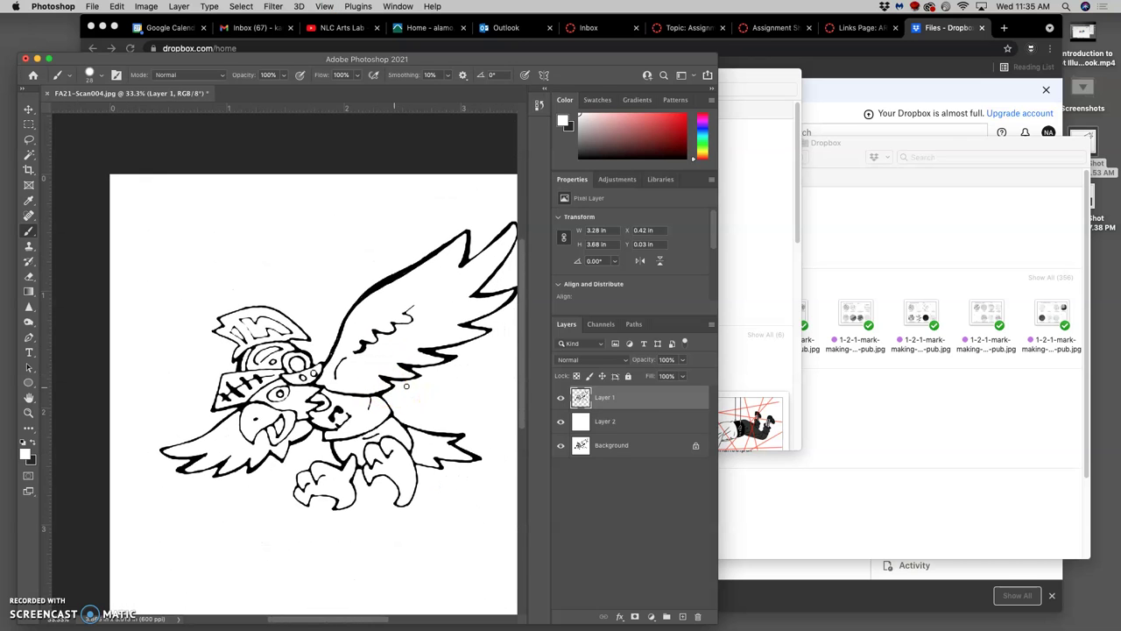
{"action": "scroll", "coordinate": [405, 386], "scroll_direction": "right", "scroll_amount": 3}
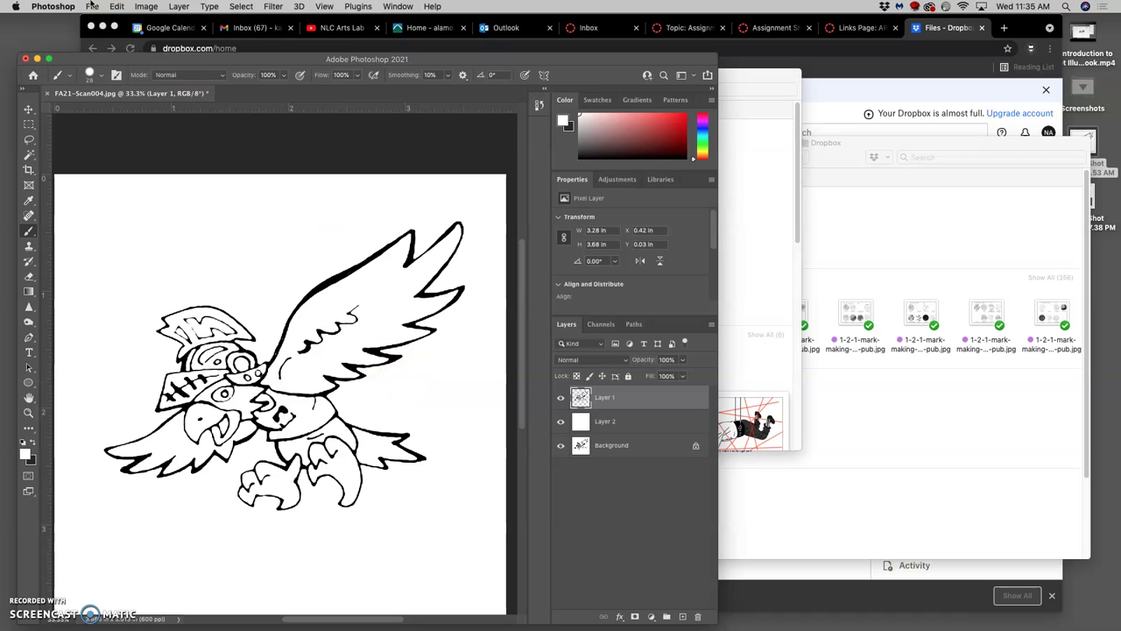
- Open the Save As dialog for the cleaned drawing and bring up the Dropbox and Downloads folders in Finder
{"action": "left_click", "coordinate": [91, 5]}
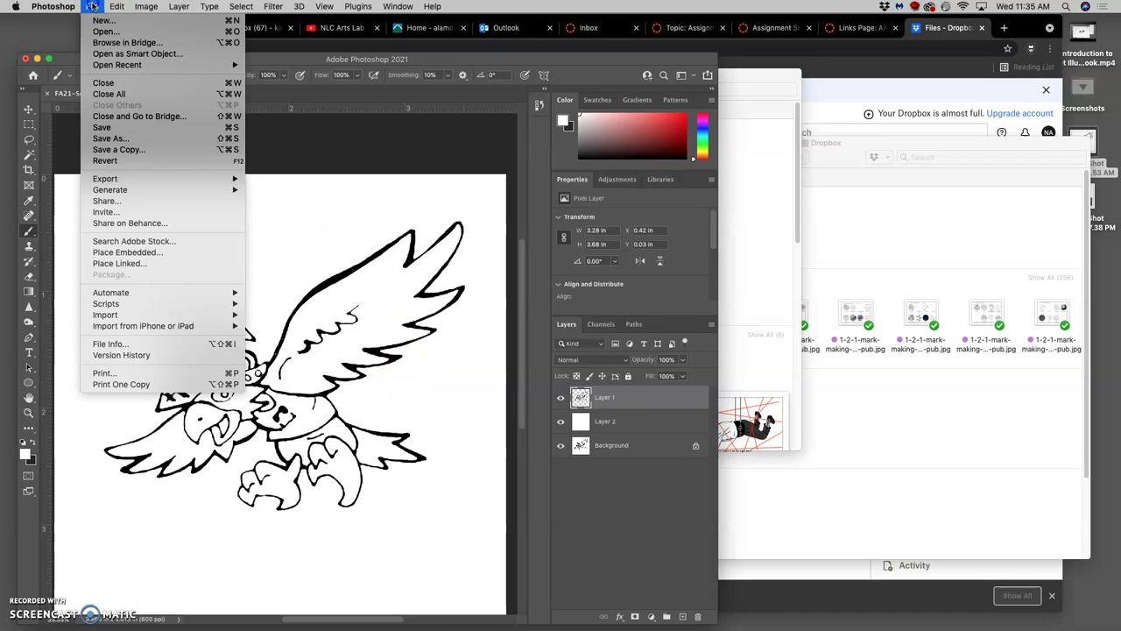
{"action": "left_click", "coordinate": [121, 140]}
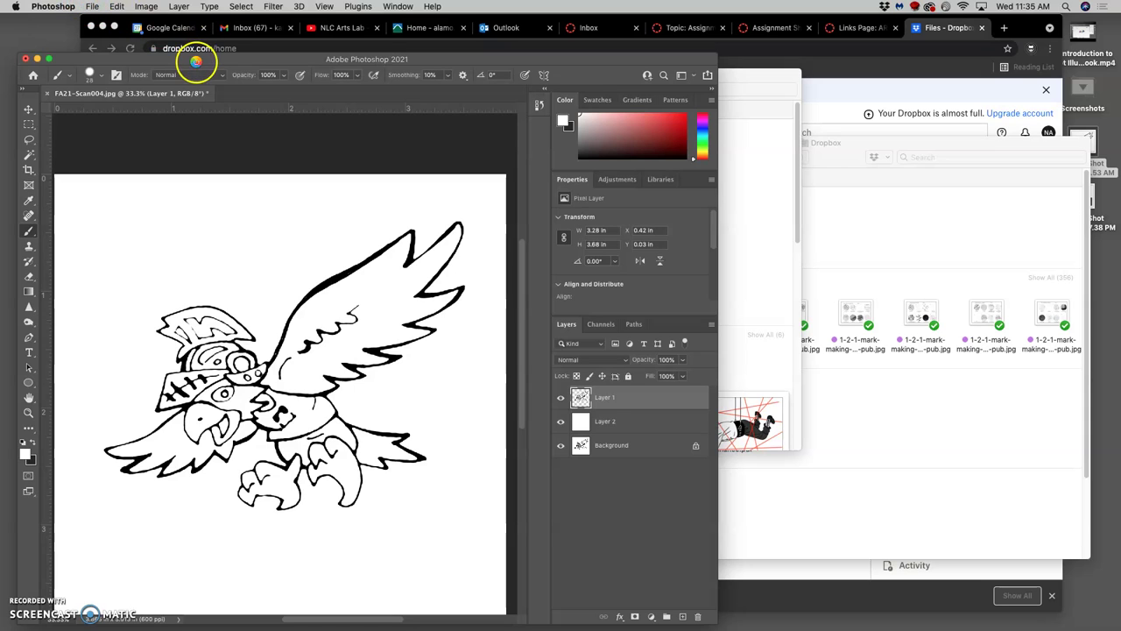
{"action": "left_click", "coordinate": [847, 201]}
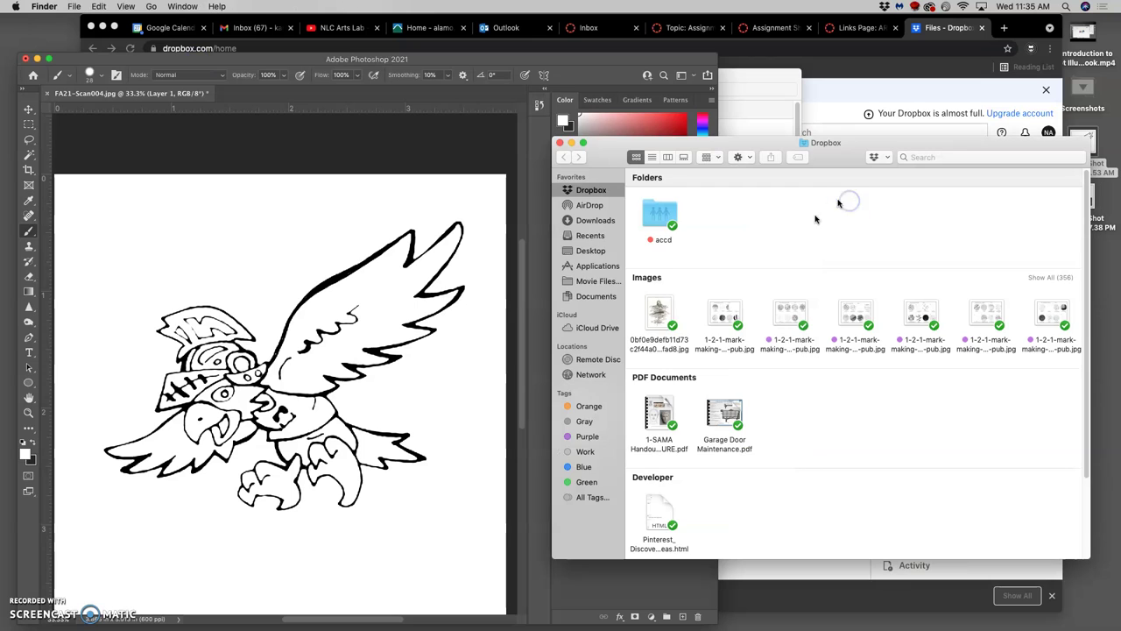
{"action": "left_click", "coordinate": [771, 130]}
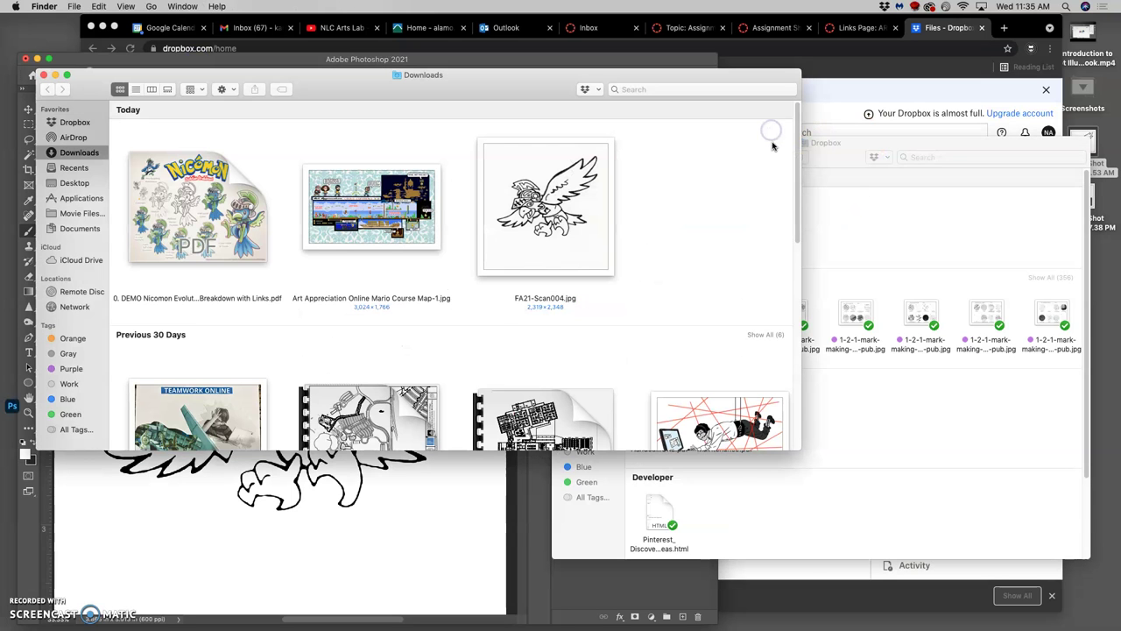
{"action": "left_click", "coordinate": [933, 236]}
{"action": "left_click", "coordinate": [689, 36]}
{"action": "left_click", "coordinate": [543, 40]}
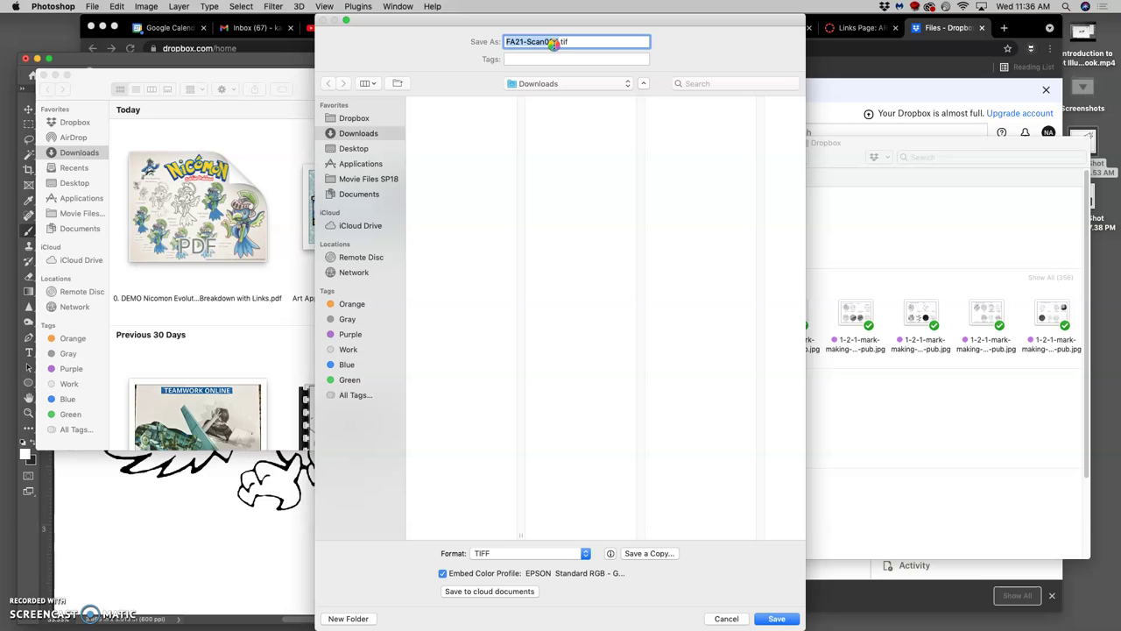
- Locate the original FA21-Scan004.jpg in the Vector Linework for Coloring Book folder in Finder and return to the save dialog
{"action": "left_click", "coordinate": [971, 240]}
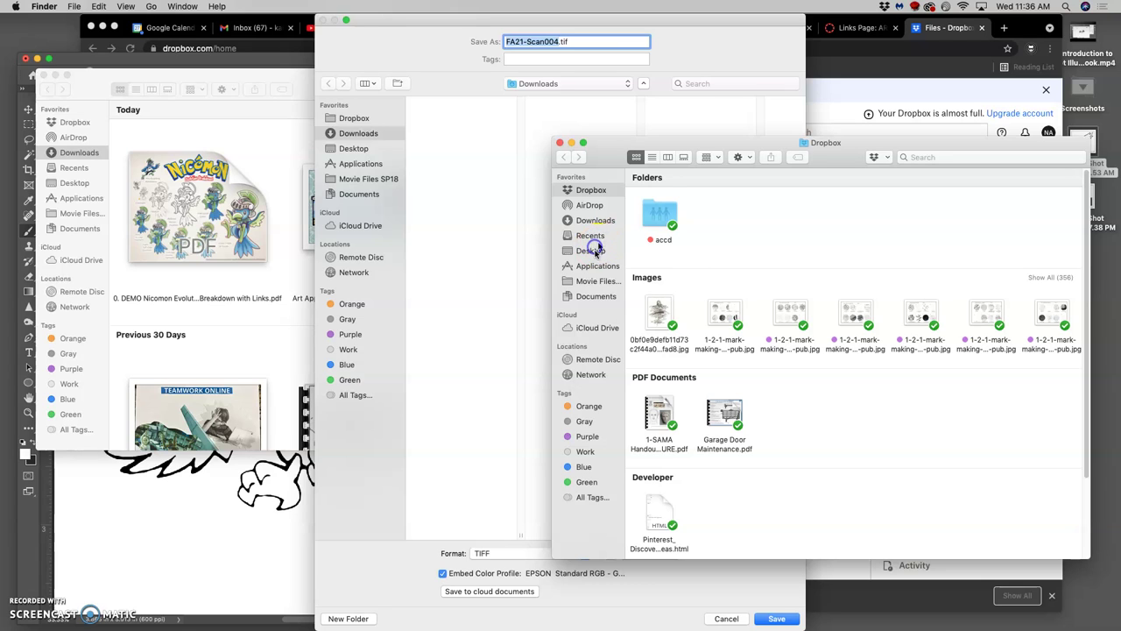
{"action": "left_click", "coordinate": [784, 230]}
{"action": "left_click", "coordinate": [289, 180]}
{"action": "left_click", "coordinate": [889, 337]}
{"action": "left_click", "coordinate": [675, 40]}
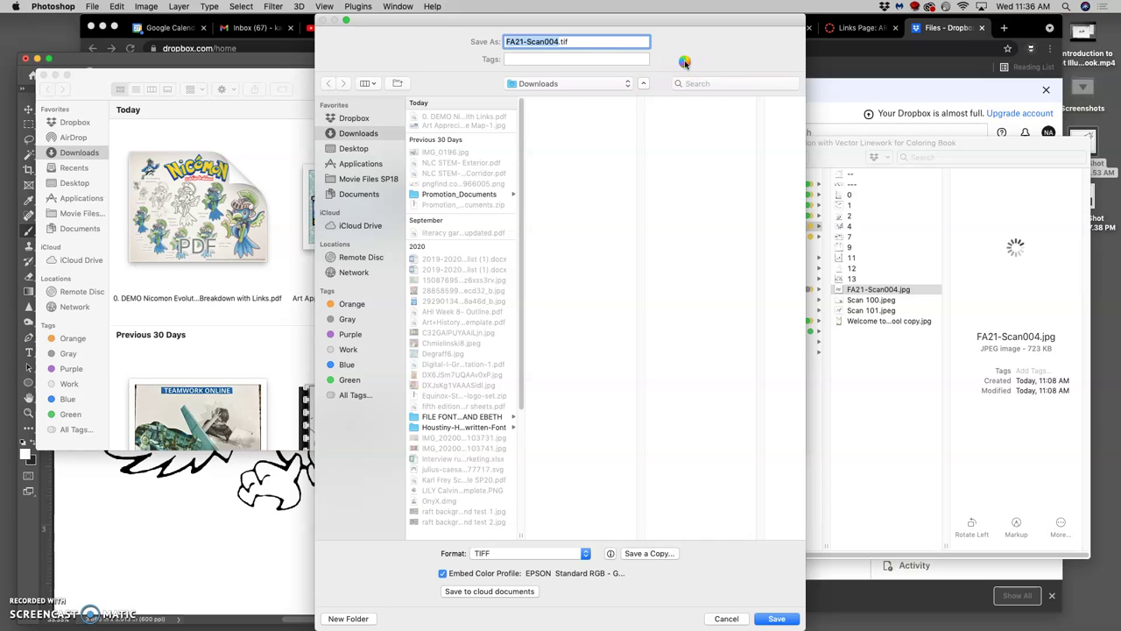
- Choose the Desktop as the save location and name the file Test to Vectorize
{"action": "left_click", "coordinate": [354, 148]}
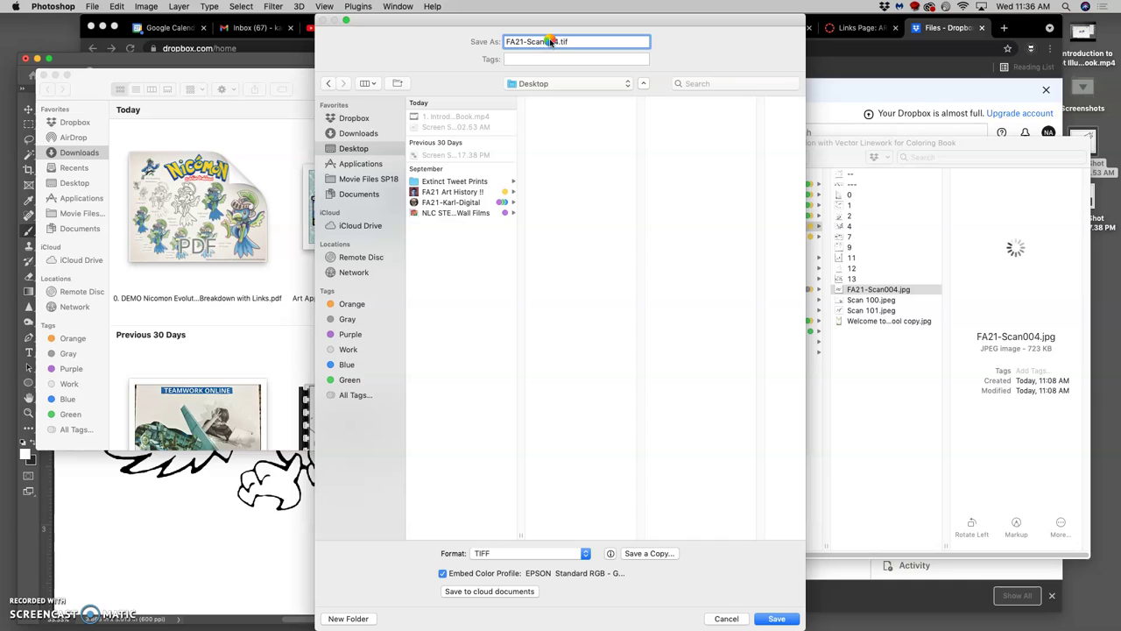
{"action": "left_click", "coordinate": [550, 42]}
{"action": "left_click", "coordinate": [560, 84]}
{"action": "left_click", "coordinate": [561, 83]}
{"action": "left_click", "coordinate": [558, 42]}
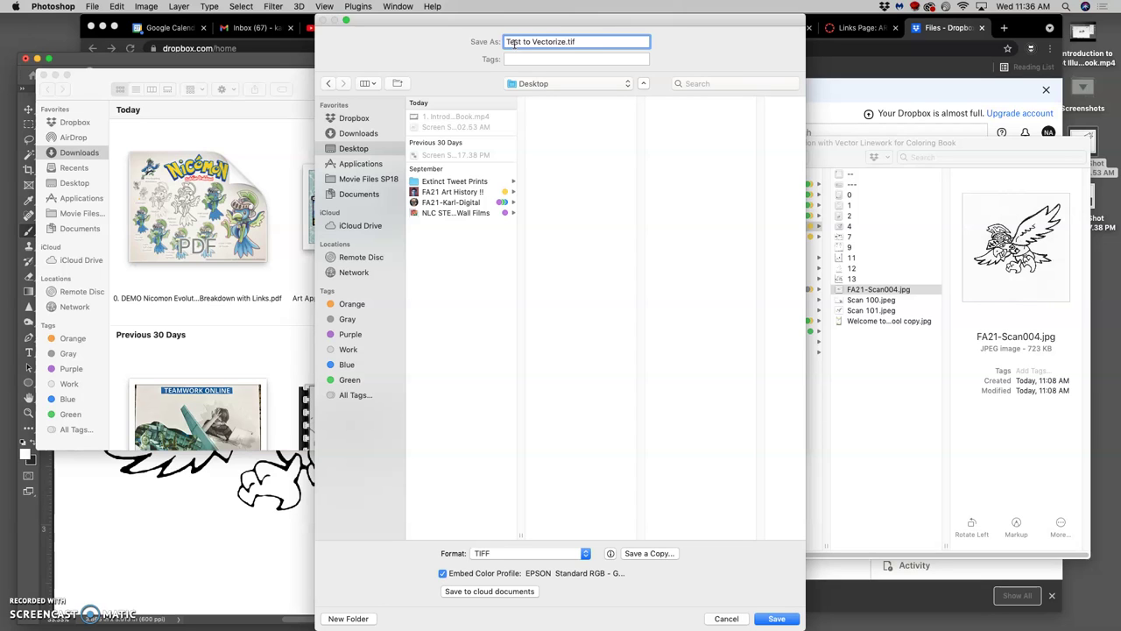
{"action": "left_click", "coordinate": [565, 135]}
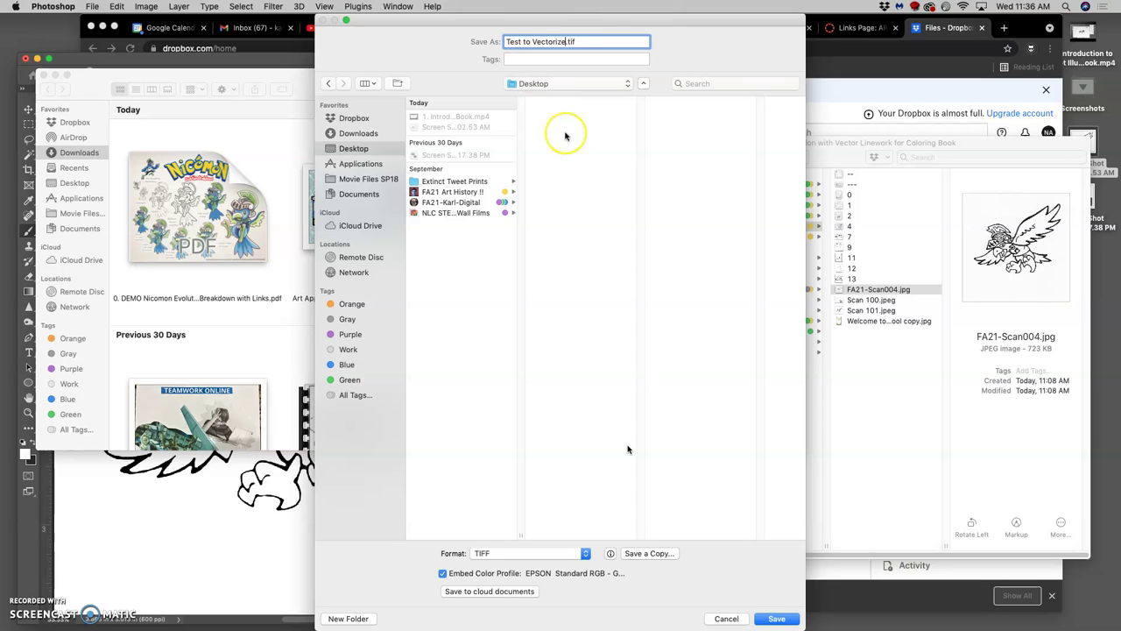
- Save a copy of the drawing to Downloads as Test to Vectorize in JPEG format at Maximum quality 10, Baseline (Standard)
{"action": "left_click", "coordinate": [640, 554]}
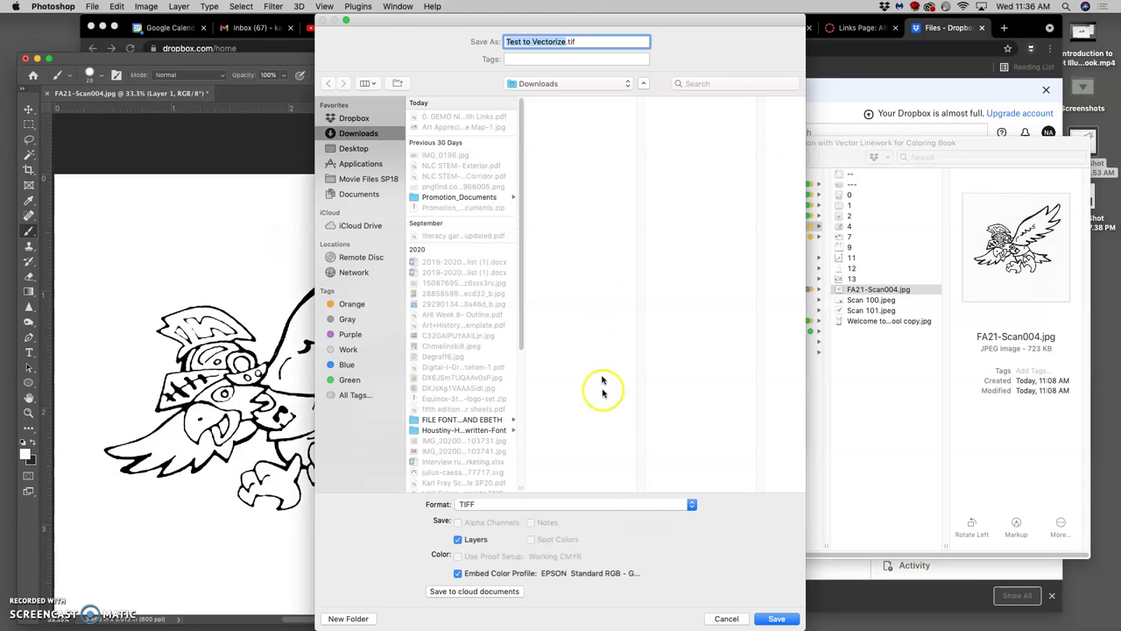
{"action": "left_click", "coordinate": [565, 516]}
{"action": "left_click", "coordinate": [578, 505]}
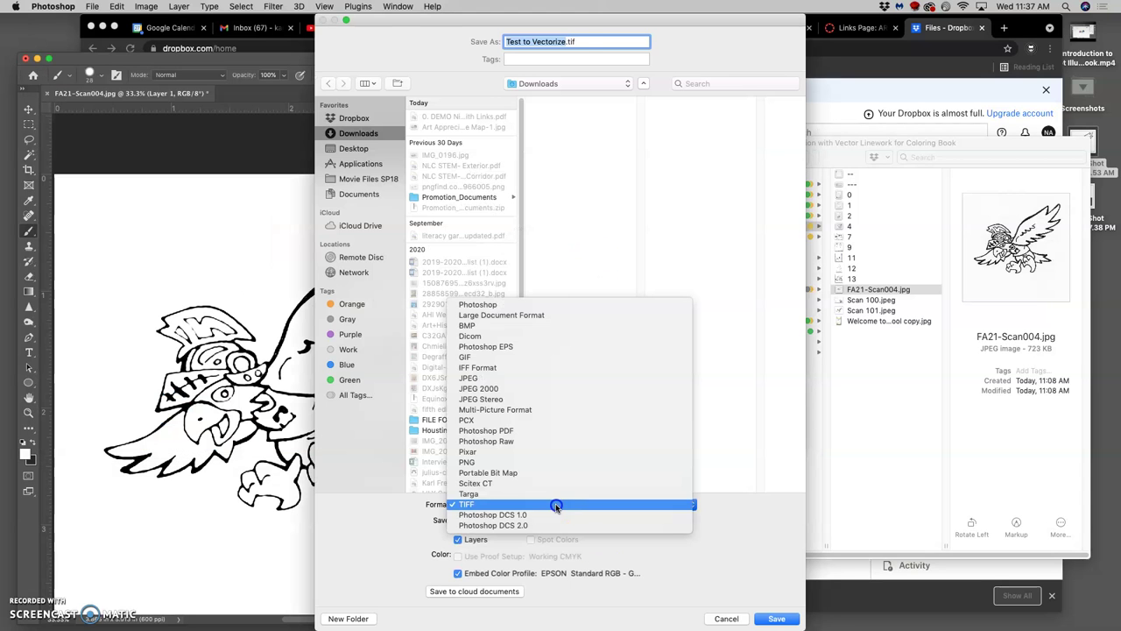
{"action": "left_click", "coordinate": [521, 377]}
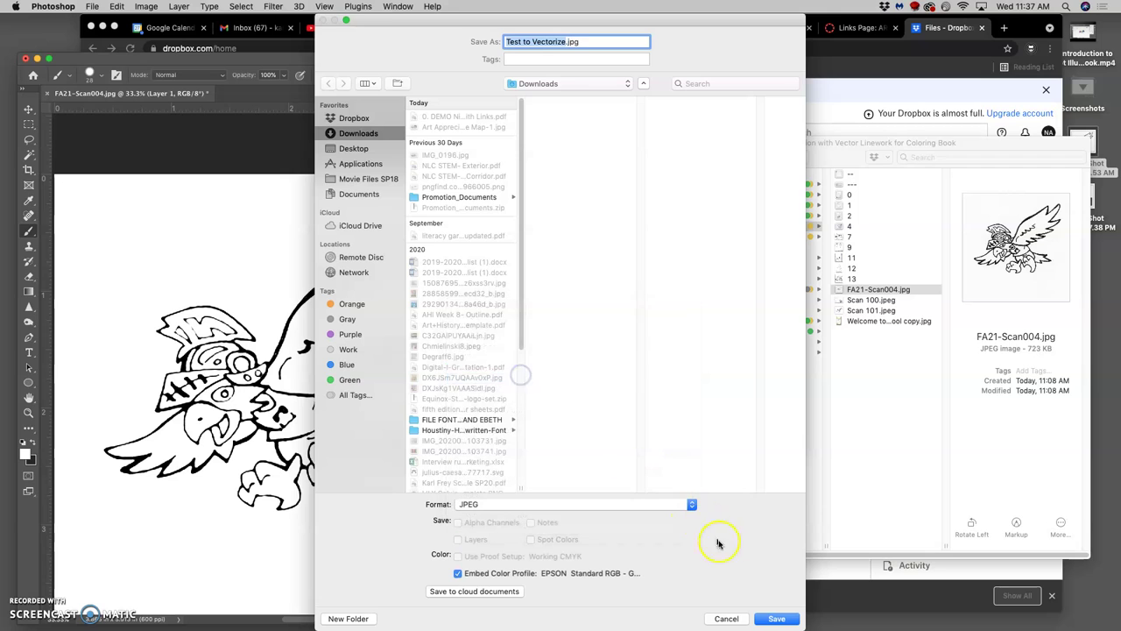
{"action": "left_click", "coordinate": [777, 619]}
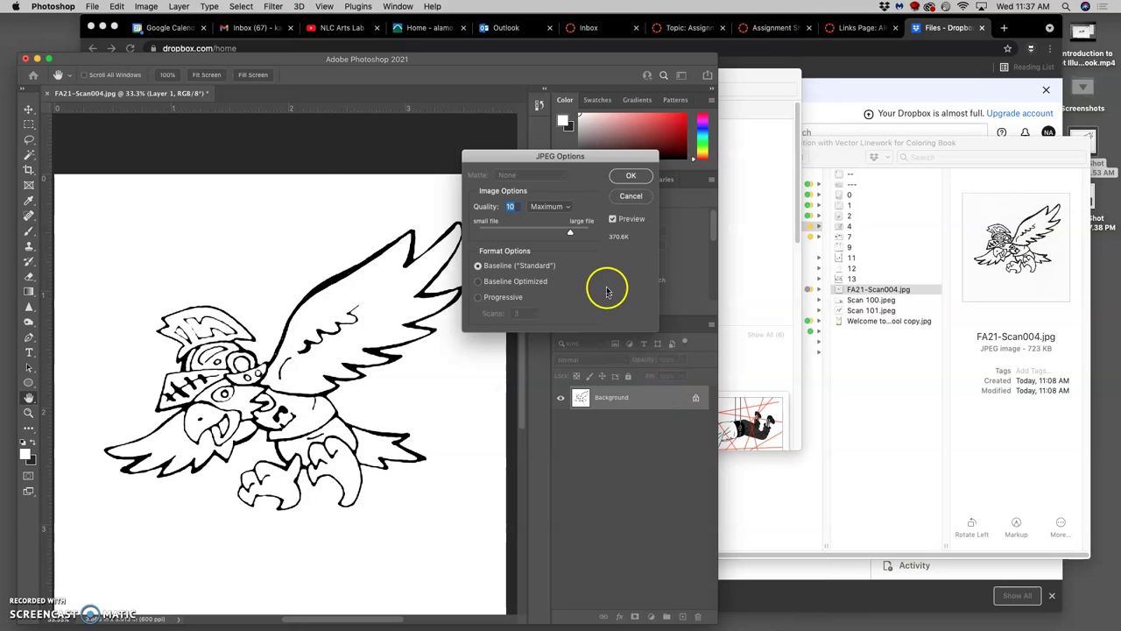
{"action": "left_click", "coordinate": [631, 176]}
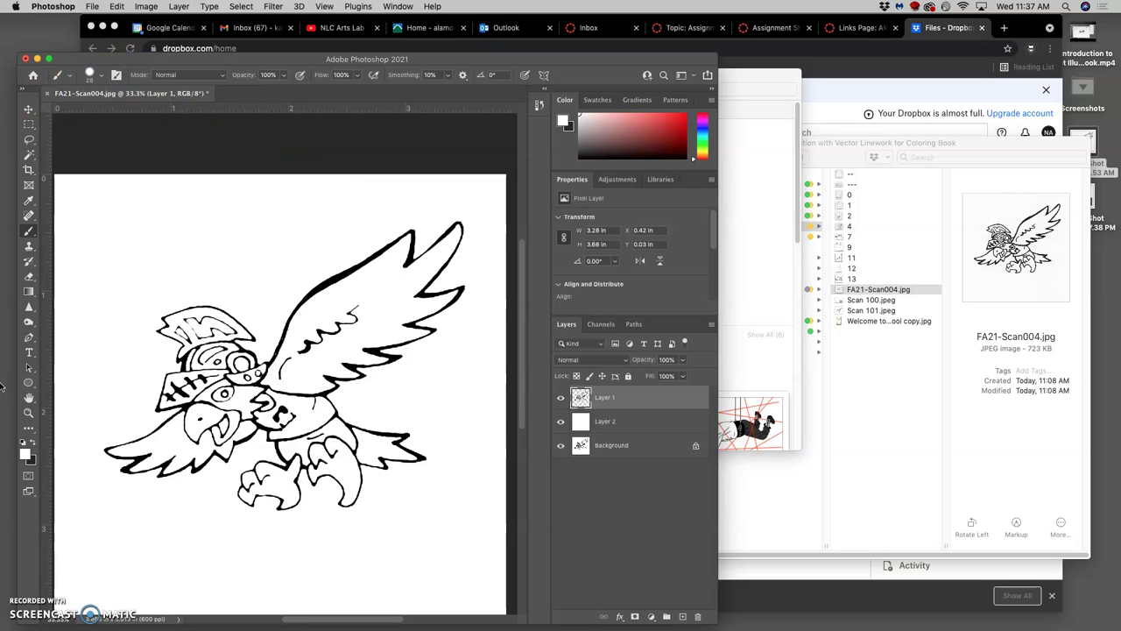
{"action": "mouse_move", "coordinate": [21, 390]}
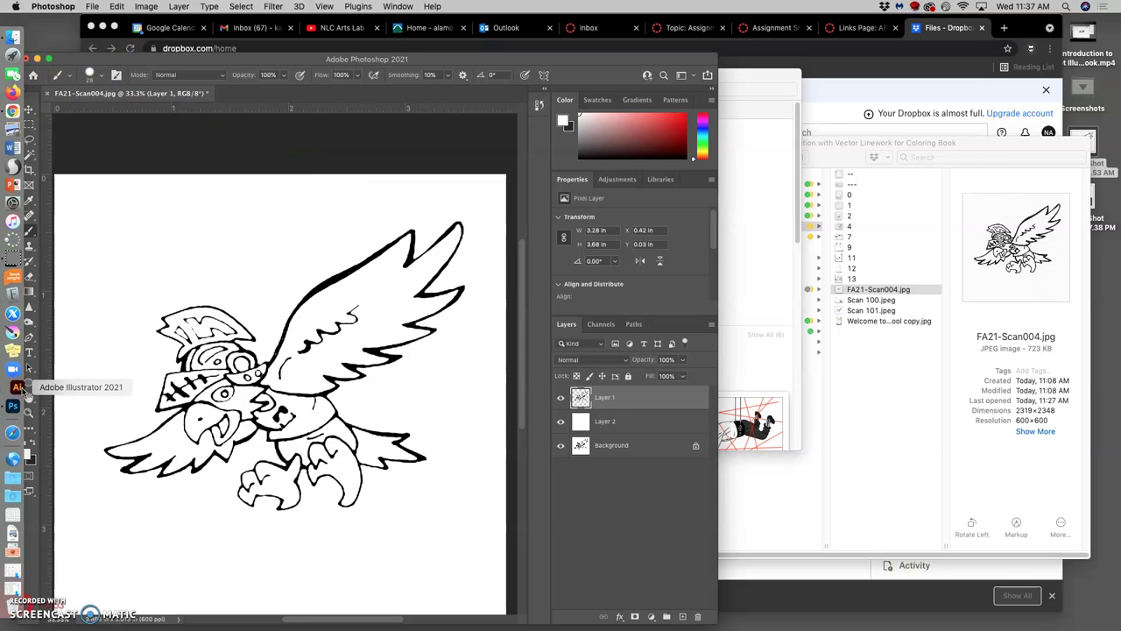
{"action": "left_click", "coordinate": [27, 393]}
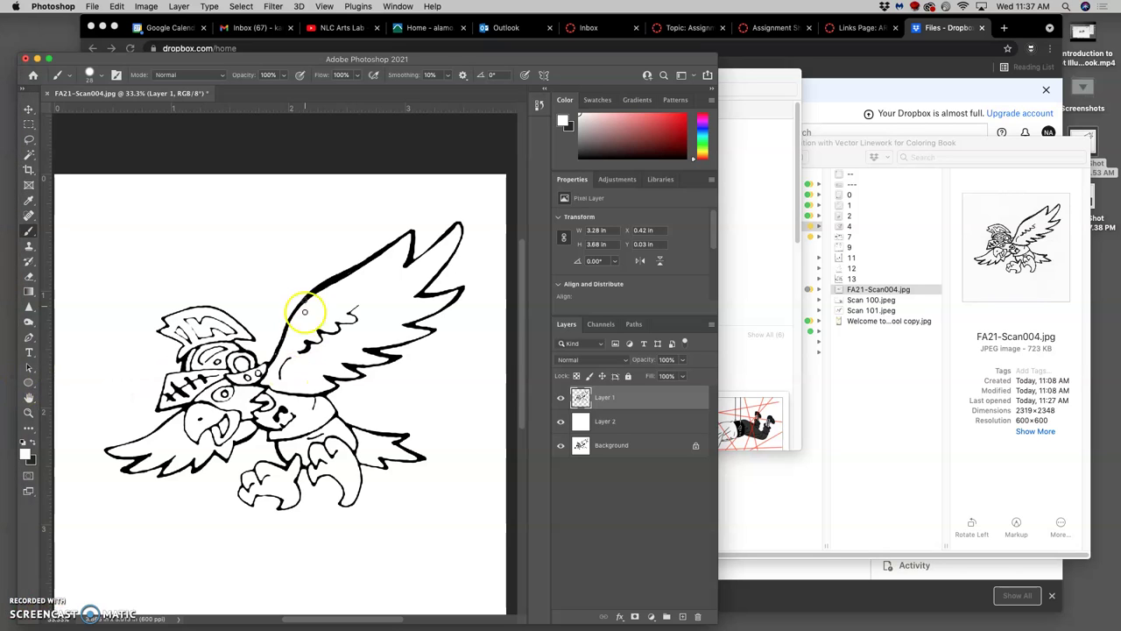
- Hide Layer 1 and Layer 2, and convert the locked Background into a regular layer named Layer 0
{"action": "left_click", "coordinate": [560, 396]}
{"action": "left_click", "coordinate": [560, 419]}
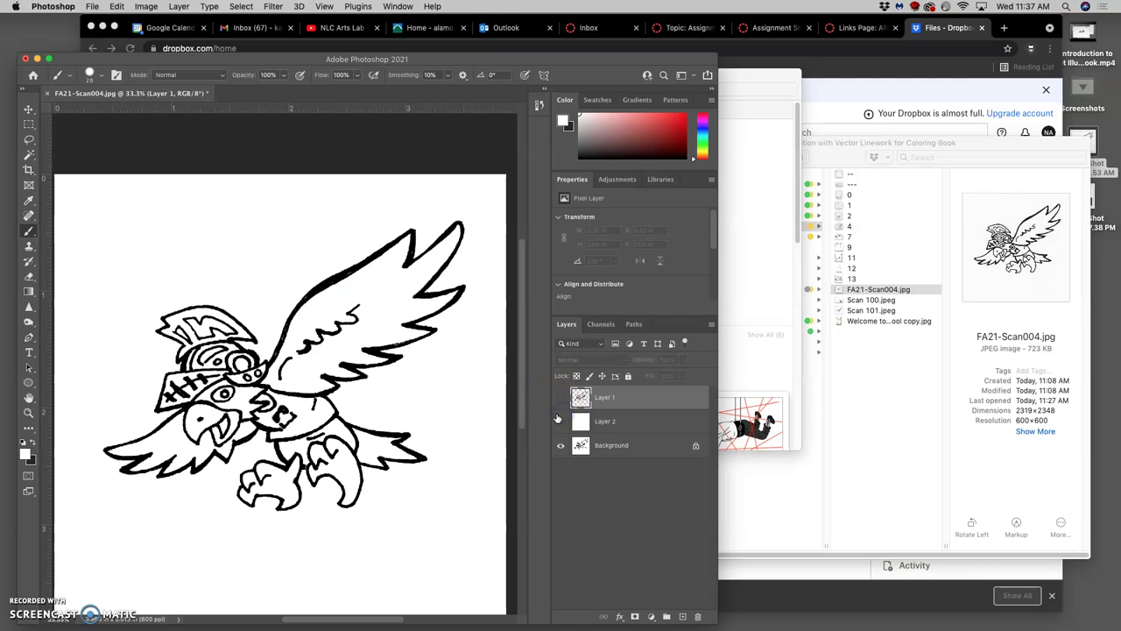
{"action": "left_click", "coordinate": [635, 445]}
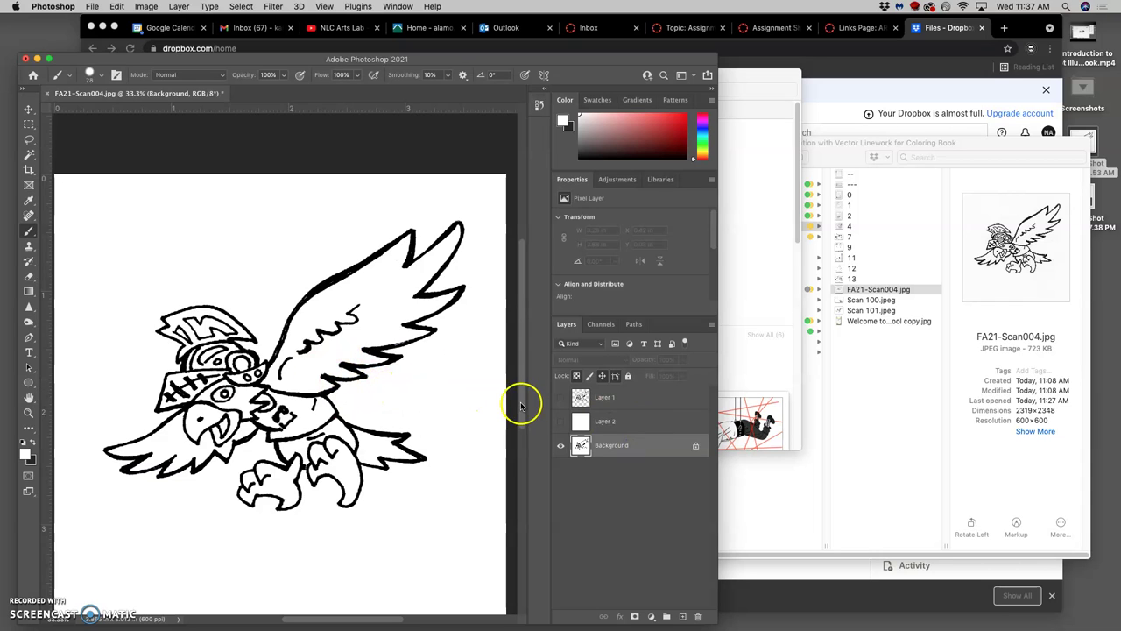
{"action": "left_click", "coordinate": [664, 445]}
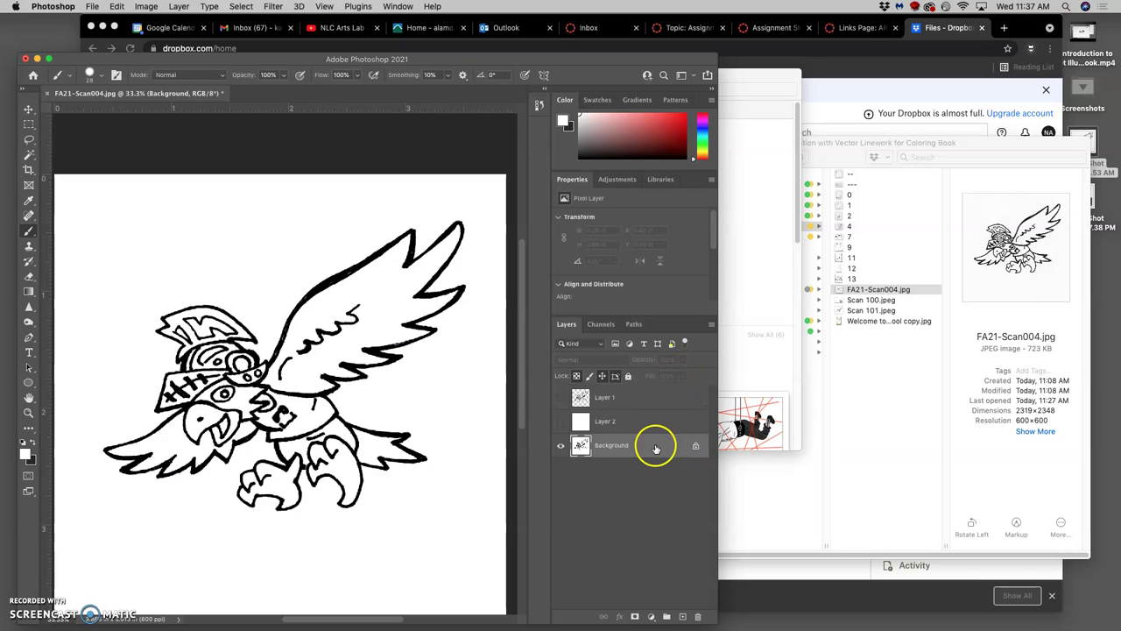
{"action": "double_click", "coordinate": [652, 448]}
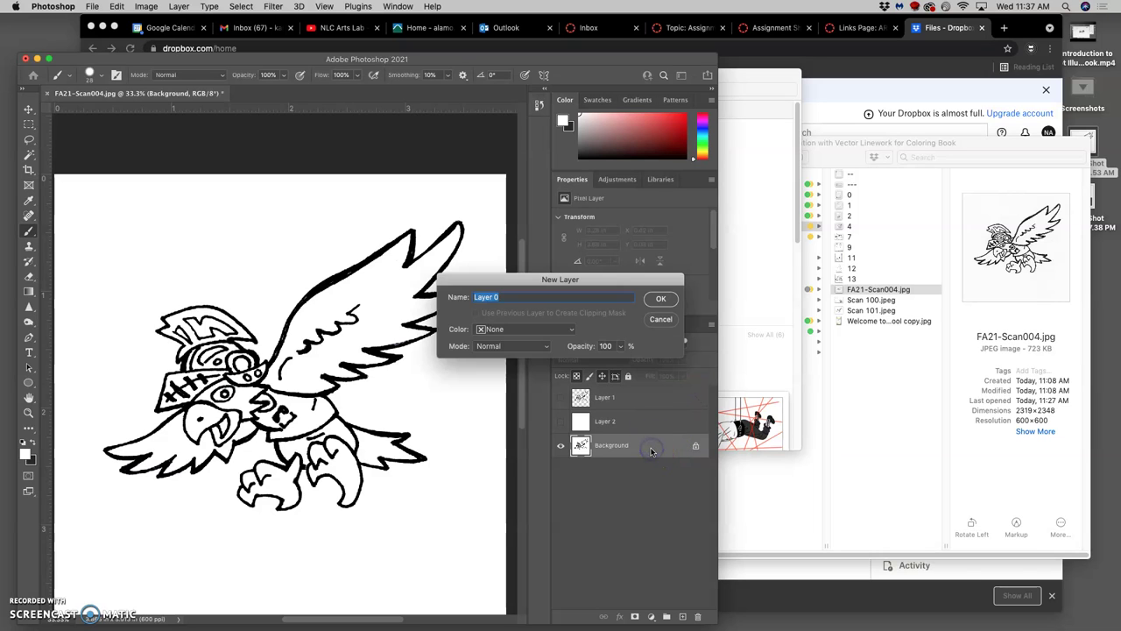
{"action": "left_click", "coordinate": [660, 300]}
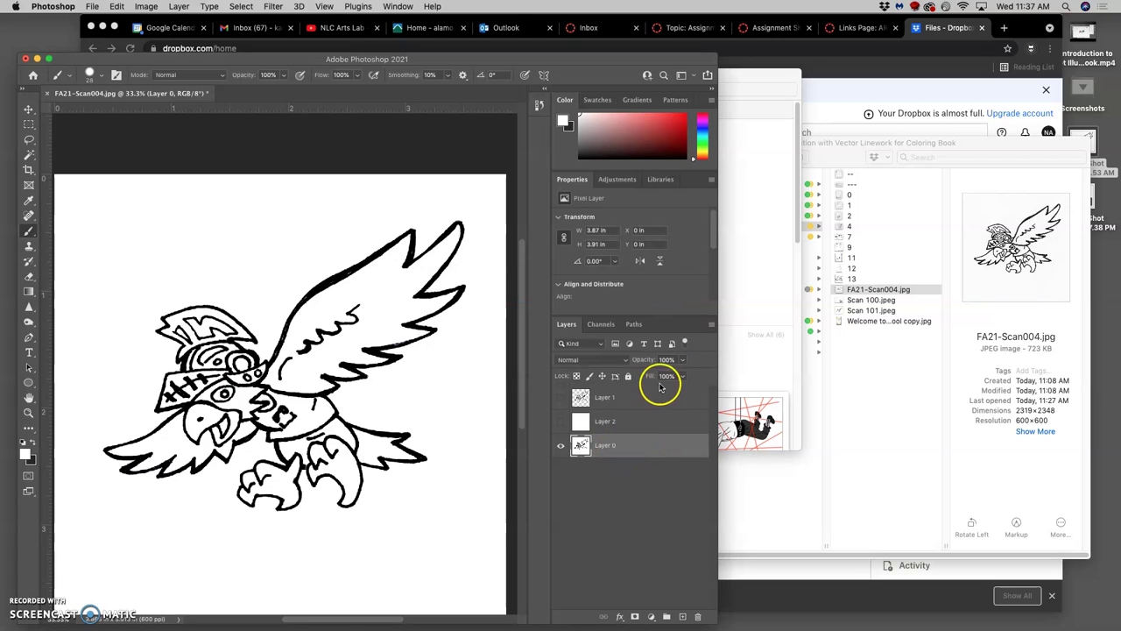
- Lower the original scan layer's opacity to 52% and place the white Layer 2, made visible, beneath it
{"action": "left_click", "coordinate": [683, 360]}
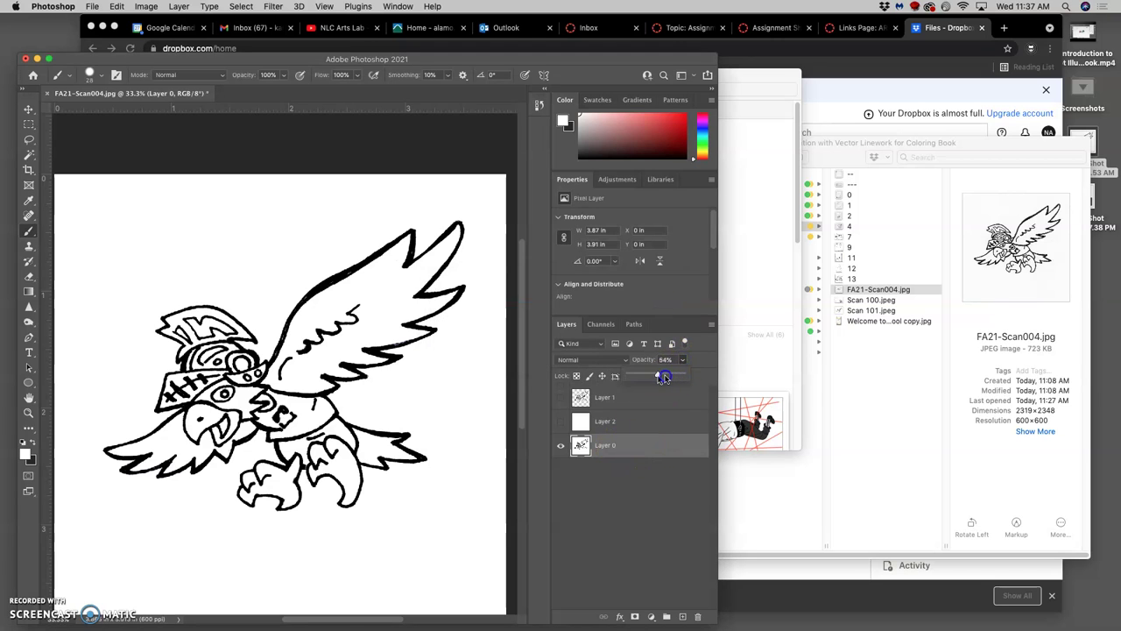
{"action": "left_click_drag", "start_coordinate": [658, 378], "coordinate": [656, 378]}
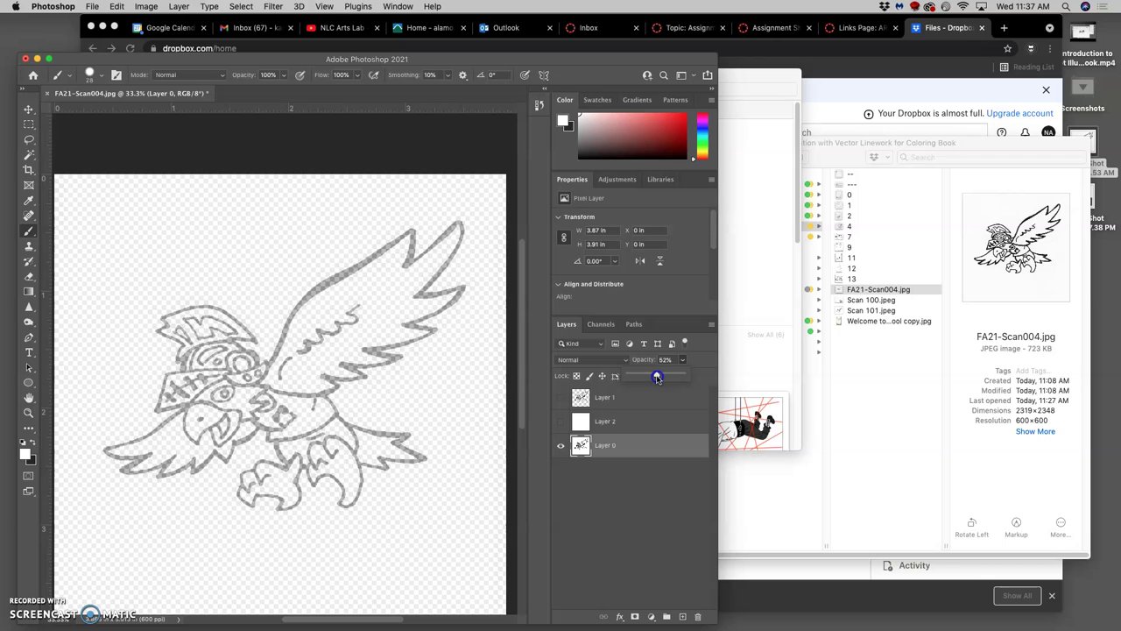
{"action": "left_click", "coordinate": [645, 424]}
{"action": "left_click", "coordinate": [561, 421]}
{"action": "left_click_drag", "start_coordinate": [621, 424], "coordinate": [624, 463]}
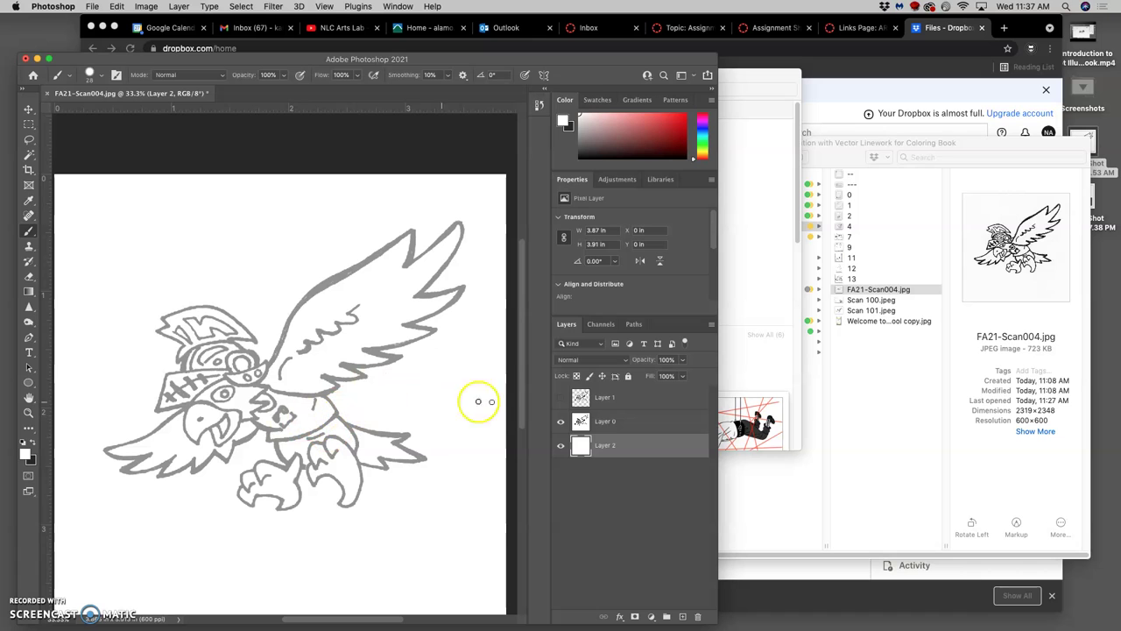
- Show the cleaned linework on Layer 1 at 30% opacity and hide the original scan on Layer 0
{"action": "left_click", "coordinate": [560, 399]}
{"action": "left_click", "coordinate": [561, 399]}
{"action": "left_click", "coordinate": [561, 400]}
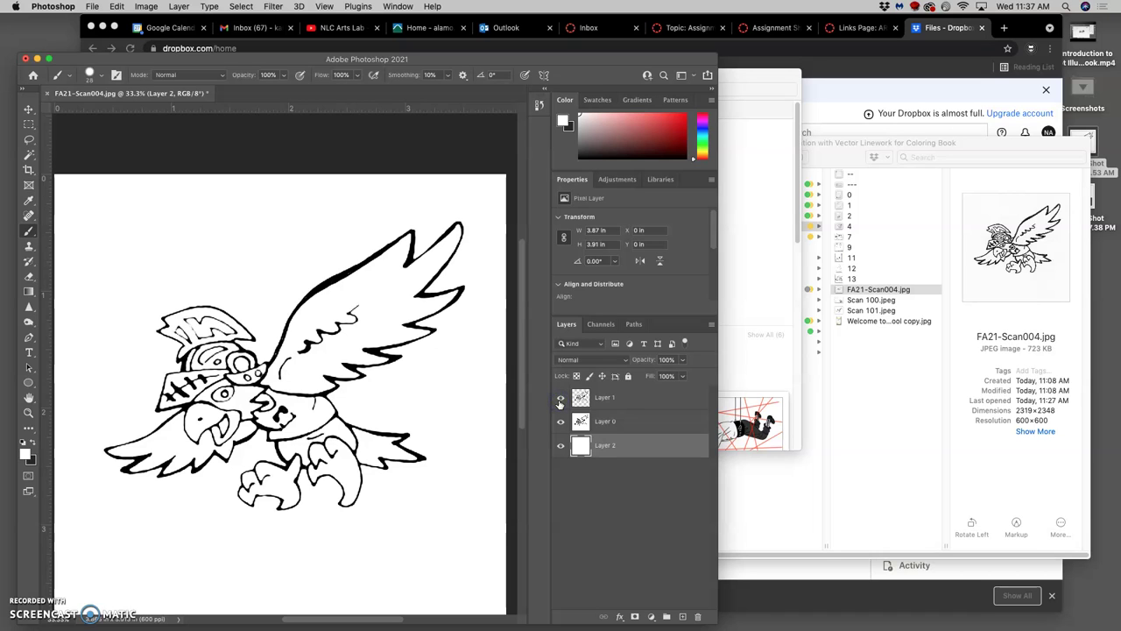
{"action": "left_click", "coordinate": [583, 398]}
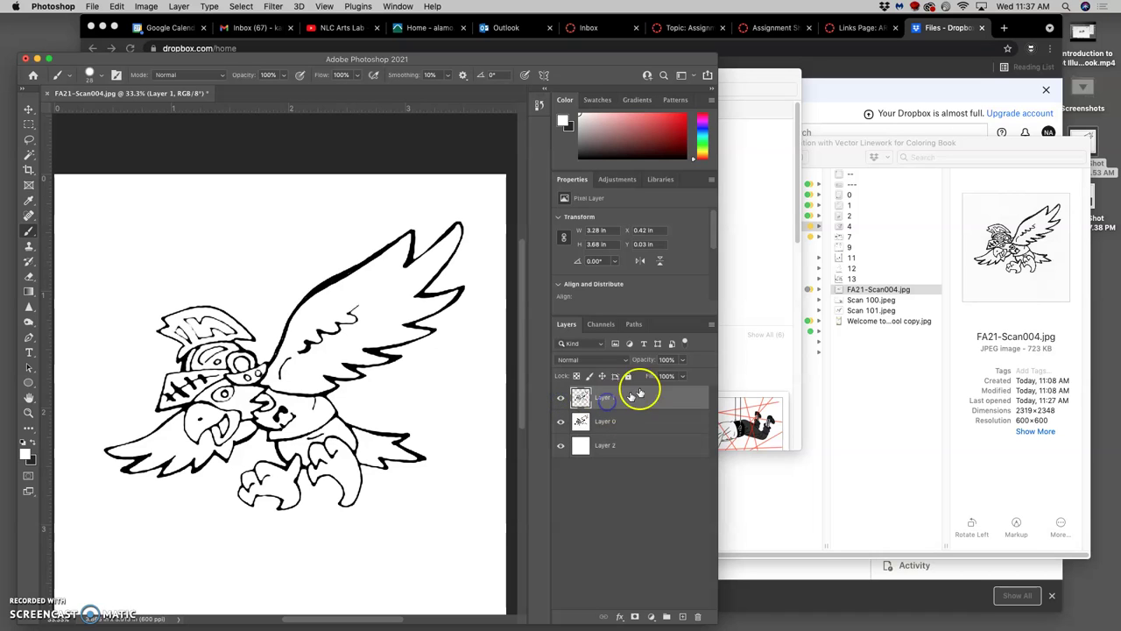
{"action": "left_click_drag", "start_coordinate": [682, 361], "coordinate": [649, 375]}
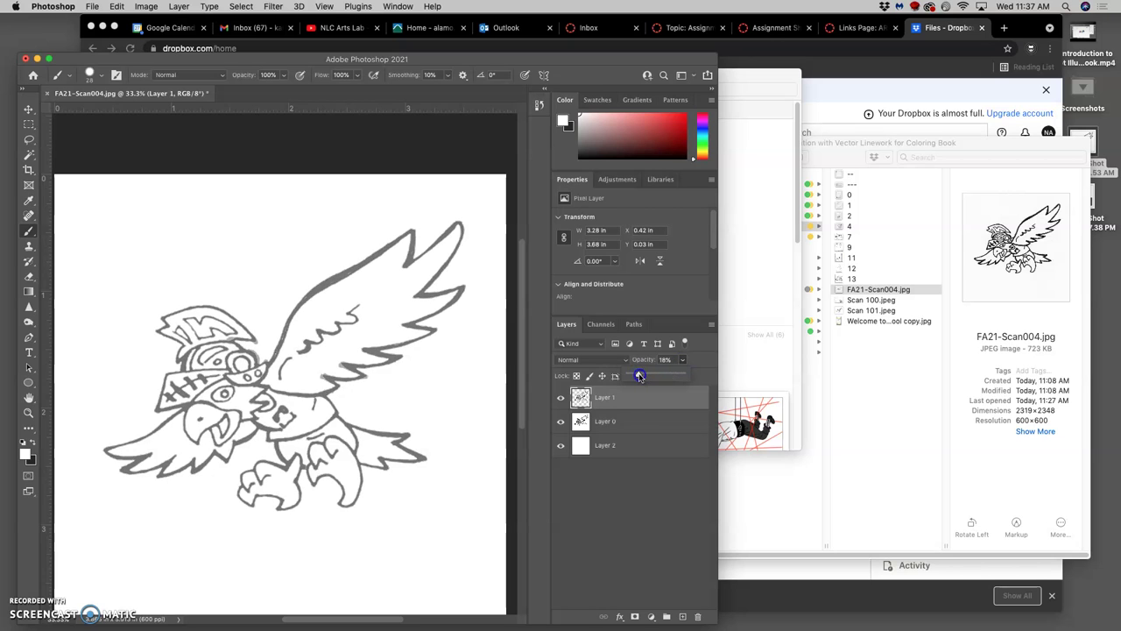
{"action": "left_click", "coordinate": [560, 421]}
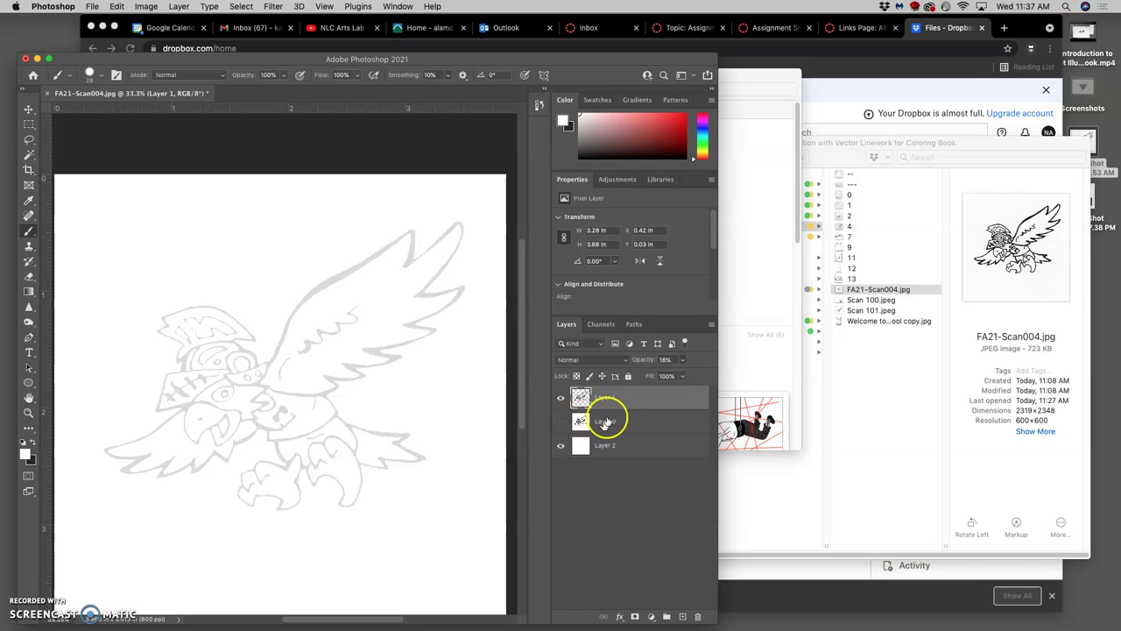
{"action": "left_click", "coordinate": [675, 360]}
{"action": "left_click", "coordinate": [681, 362]}
{"action": "left_click_drag", "start_coordinate": [668, 377], "coordinate": [677, 377]}
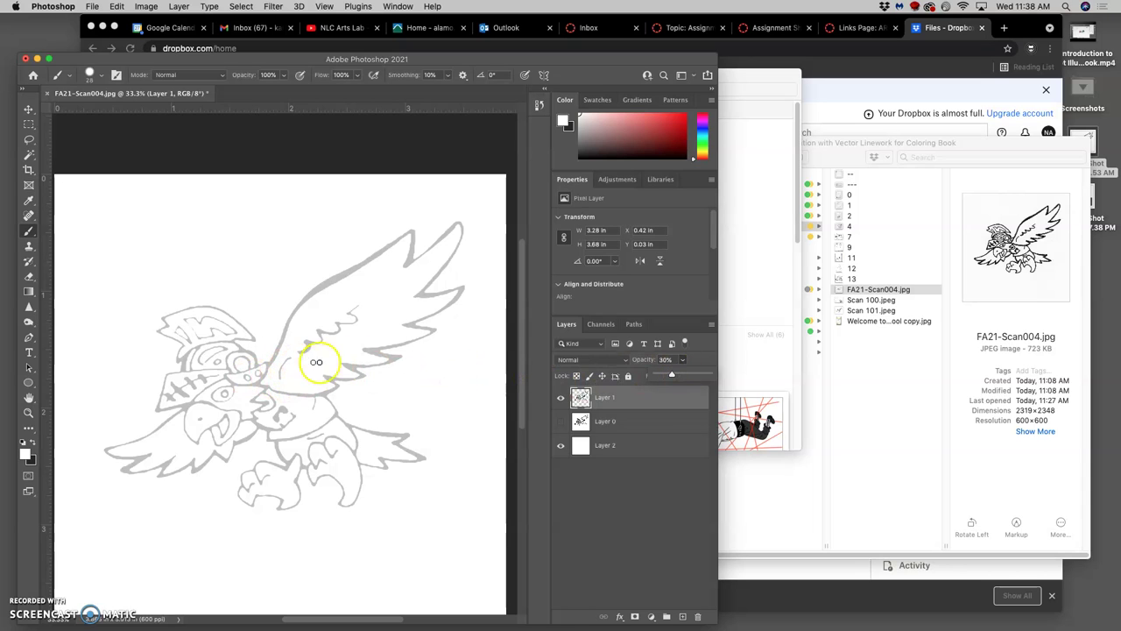
- Save the layered drawing to Downloads in Photoshop format, naming it FA21, the artist's first name, and Sketch to Ink Assign 5
{"action": "left_click", "coordinate": [268, 48]}
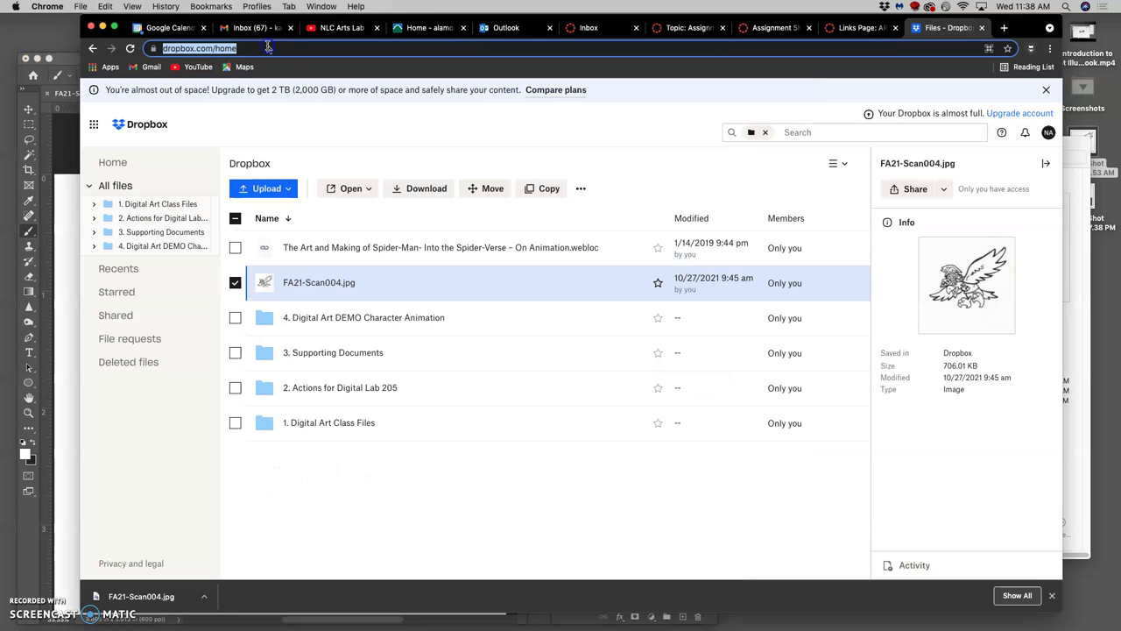
{"action": "left_click", "coordinate": [54, 197]}
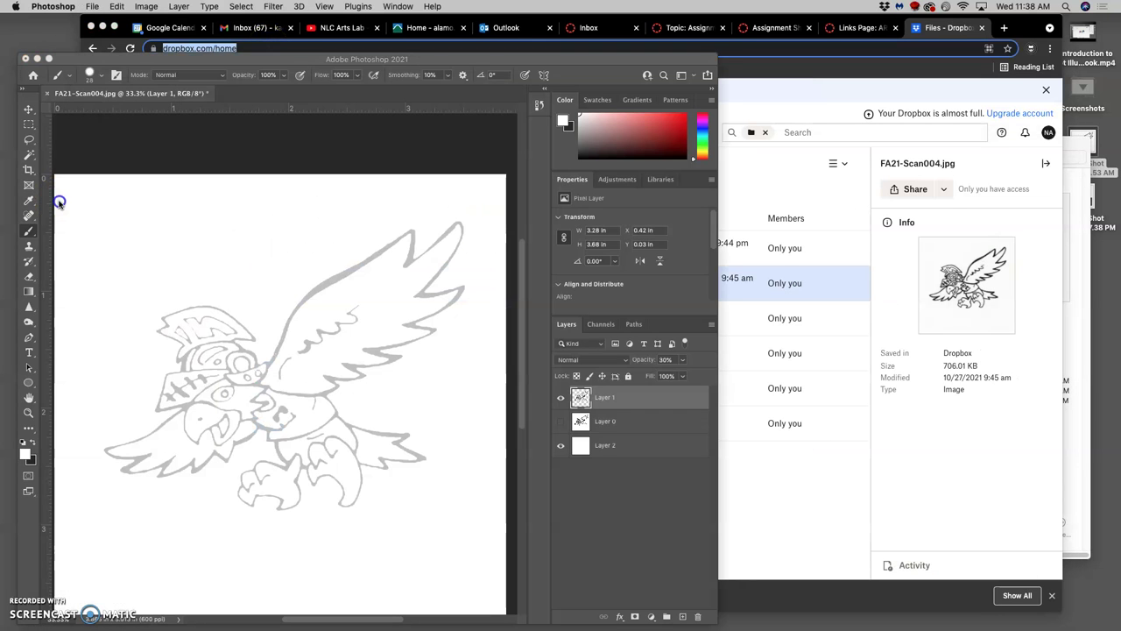
{"action": "left_click", "coordinate": [92, 7]}
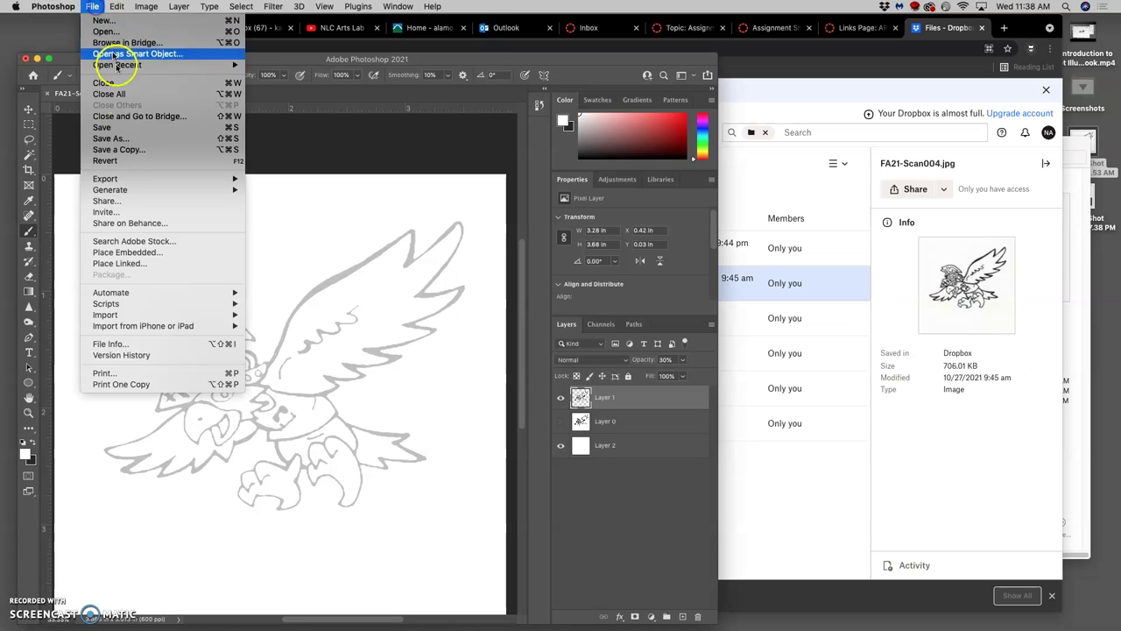
{"action": "left_click", "coordinate": [119, 138]}
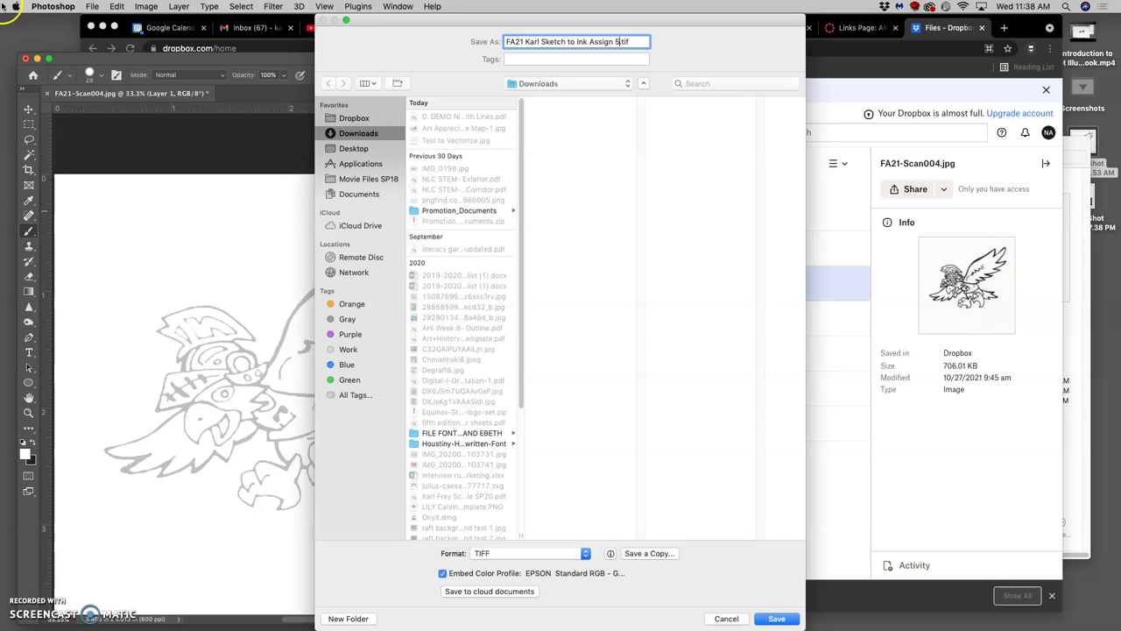
{"action": "left_click", "coordinate": [513, 163]}
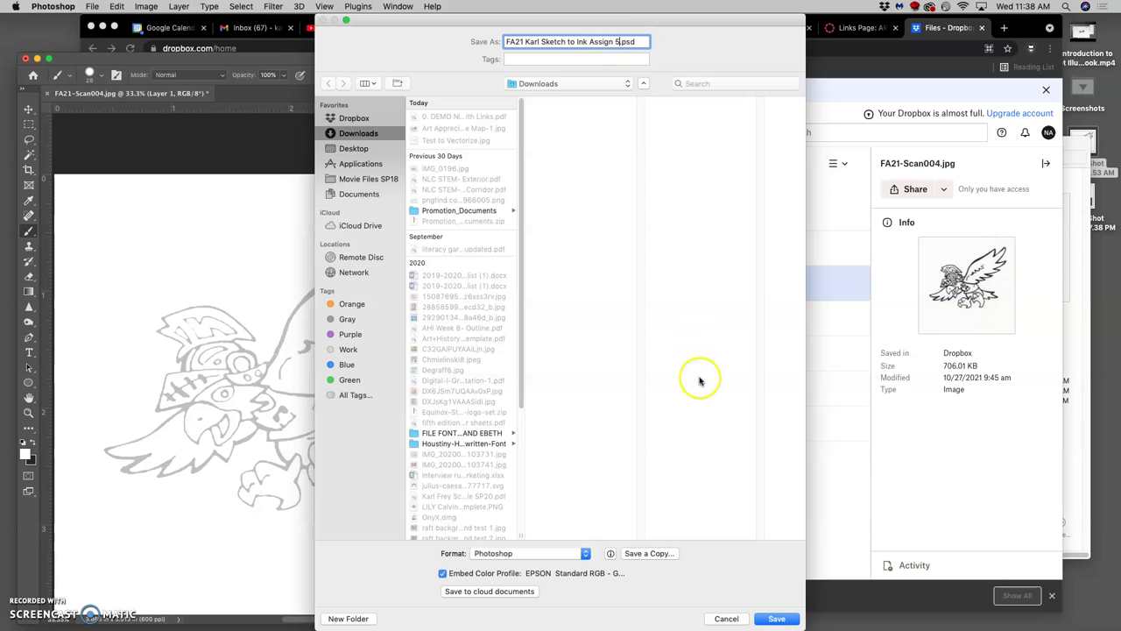
{"action": "left_click", "coordinate": [774, 620]}
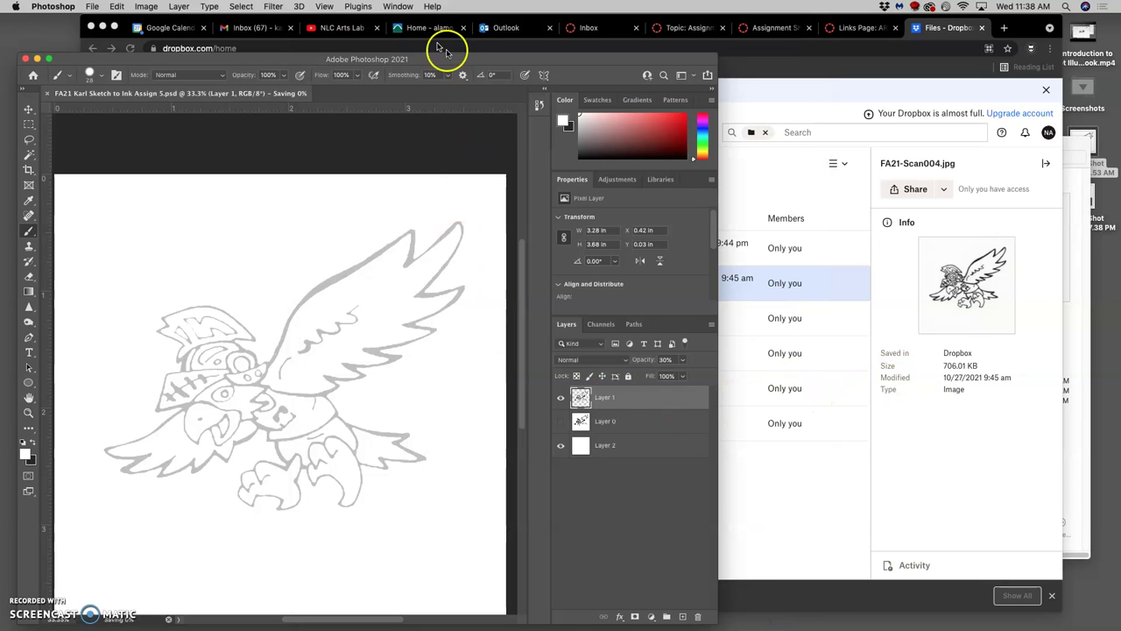
- Switch to Chrome, launch Adobe Illustrator, and return to the Dropbox page while it loads
{"action": "left_click", "coordinate": [767, 68]}
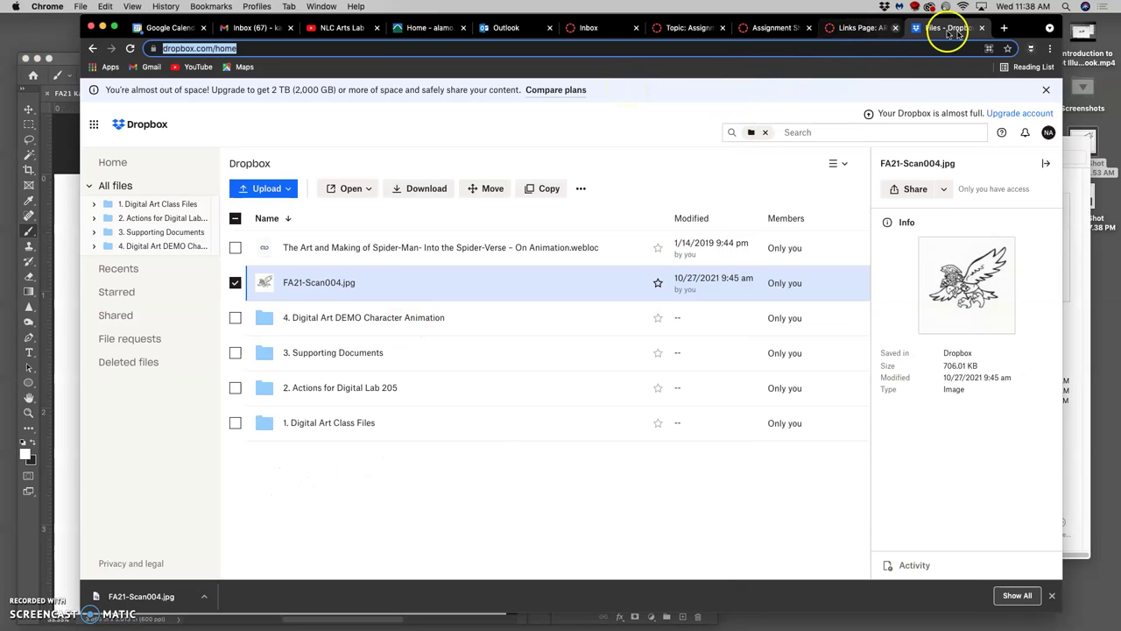
{"action": "mouse_move", "coordinate": [11, 304]}
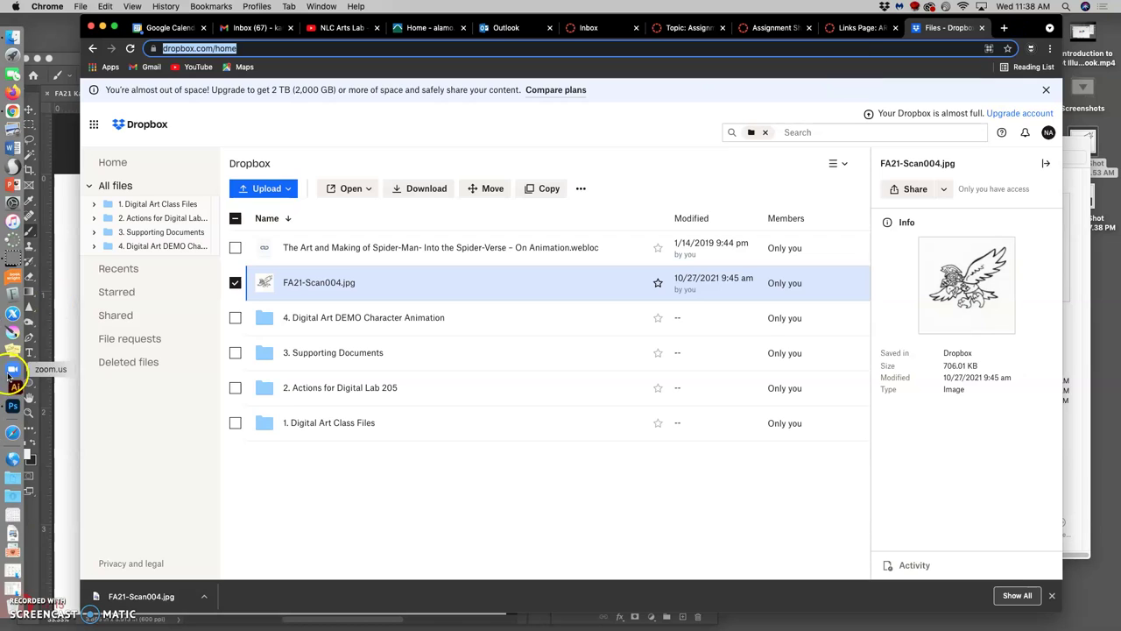
{"action": "left_click", "coordinate": [15, 386]}
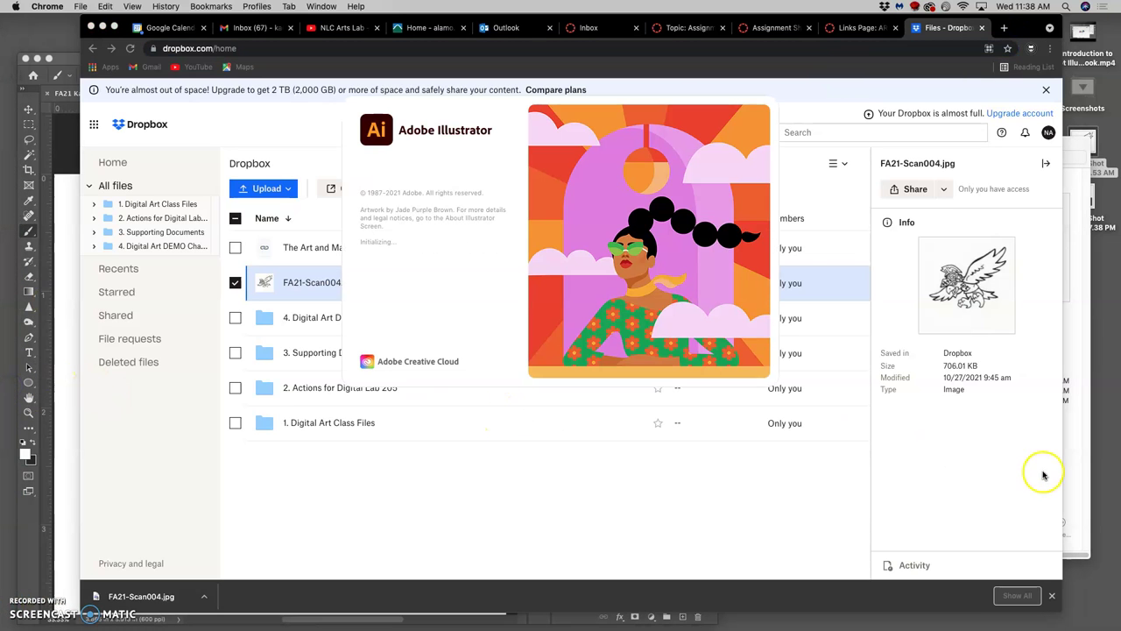
{"action": "left_click", "coordinate": [952, 498]}
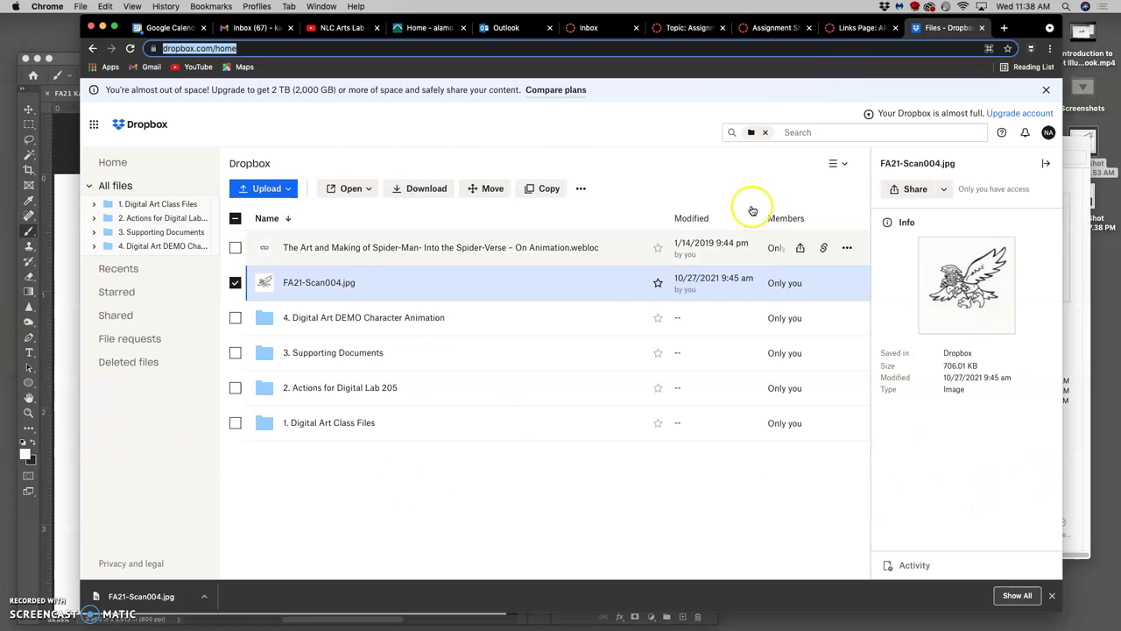
- Open photopea.com in a new Chrome tab and bring up its file-open dialog at the Desktop folder
{"action": "left_click", "coordinate": [1004, 27]}
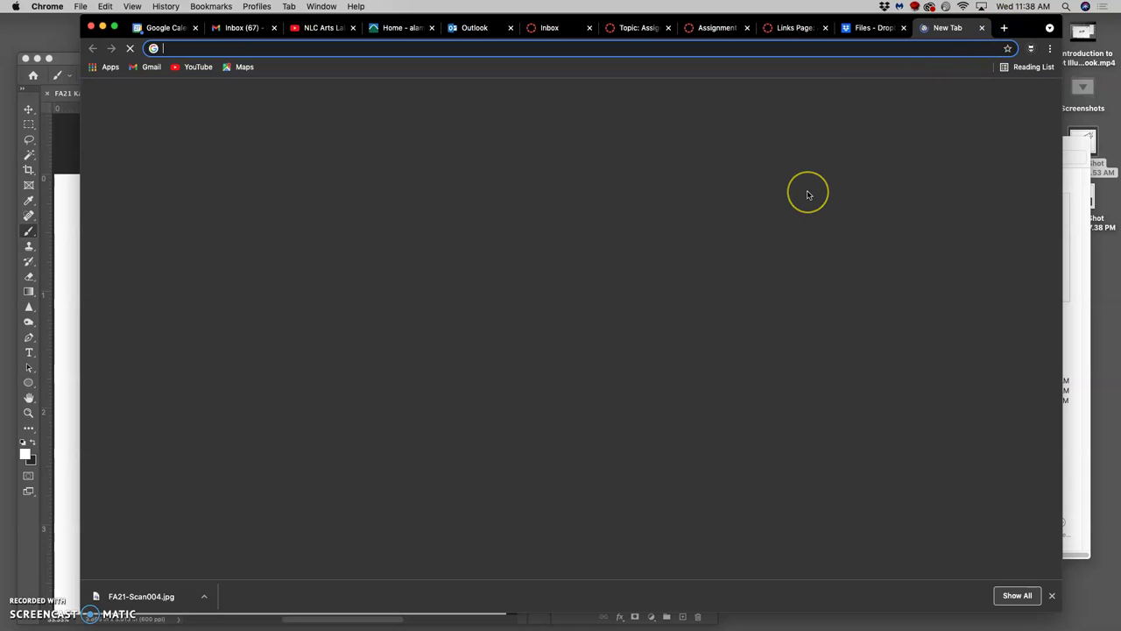
{"action": "type", "text": "pho"}
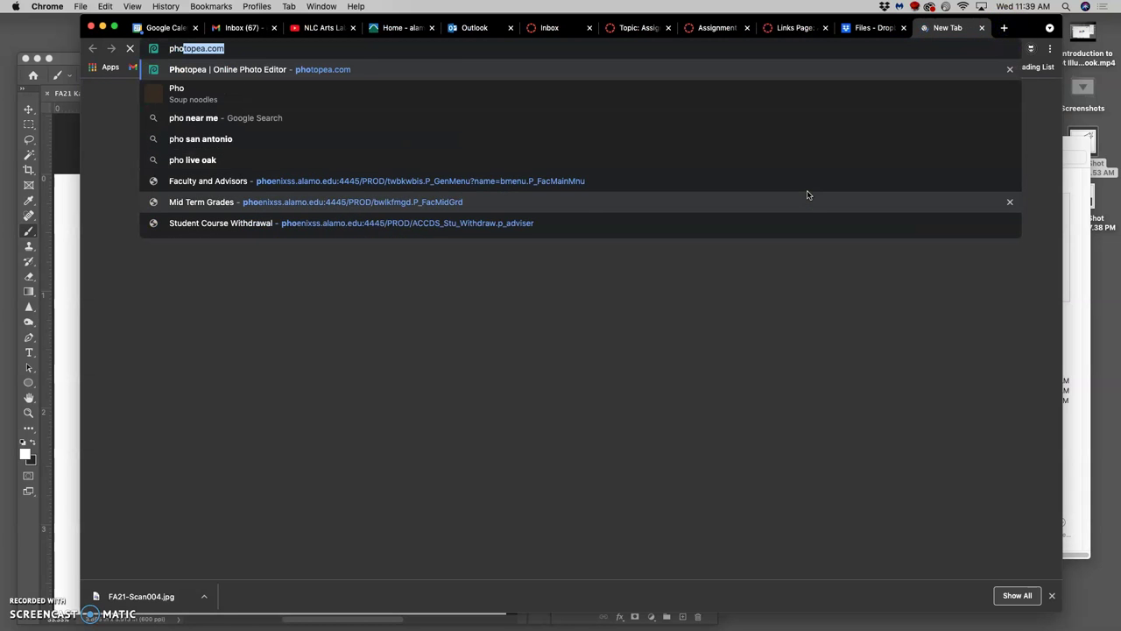
{"action": "type", "text": "to"}
{"action": "key", "text": "Return"}
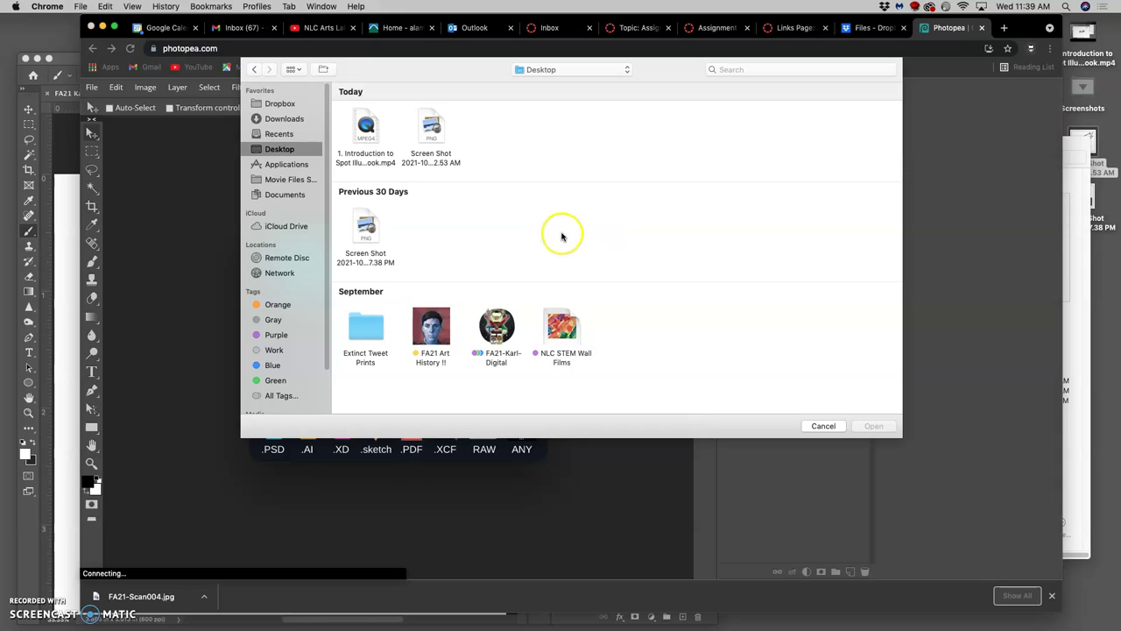
{"action": "left_click", "coordinate": [61, 269]}
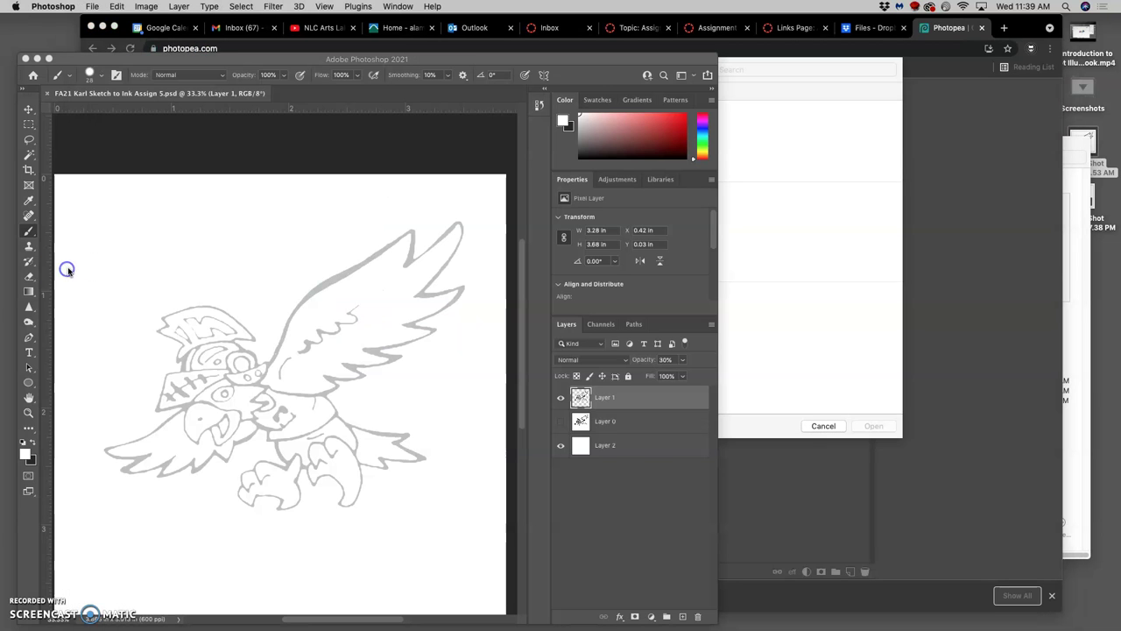
{"action": "key", "text": "super+Tab"}
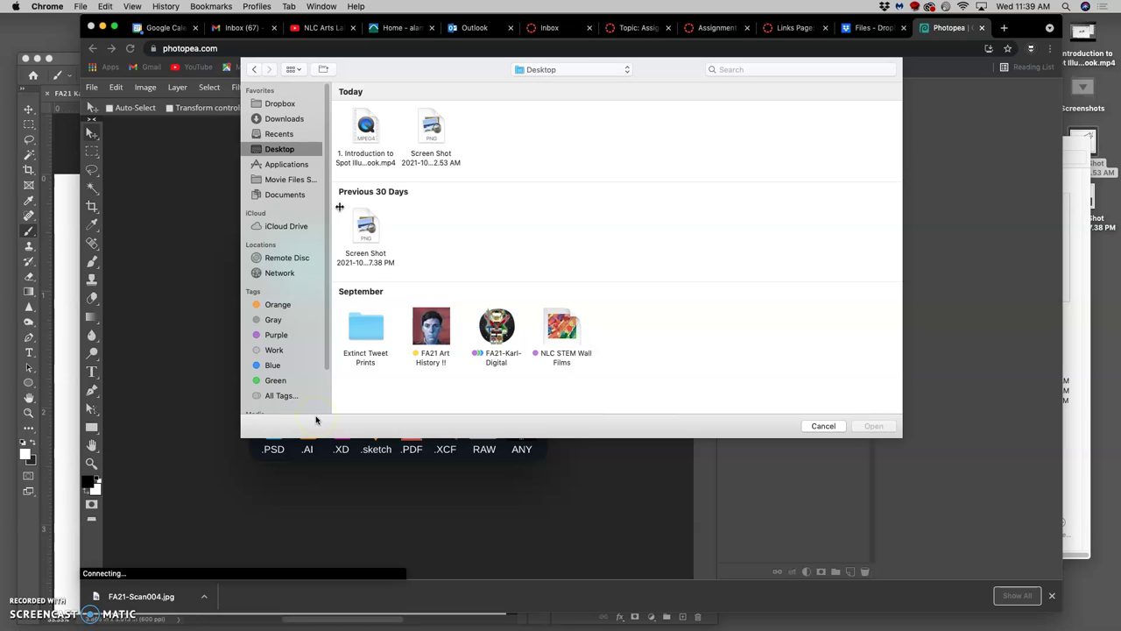
- Open the layered FA21 Sketch to Ink Assign 5 PSD from the Downloads folder
{"action": "left_click", "coordinate": [279, 118]}
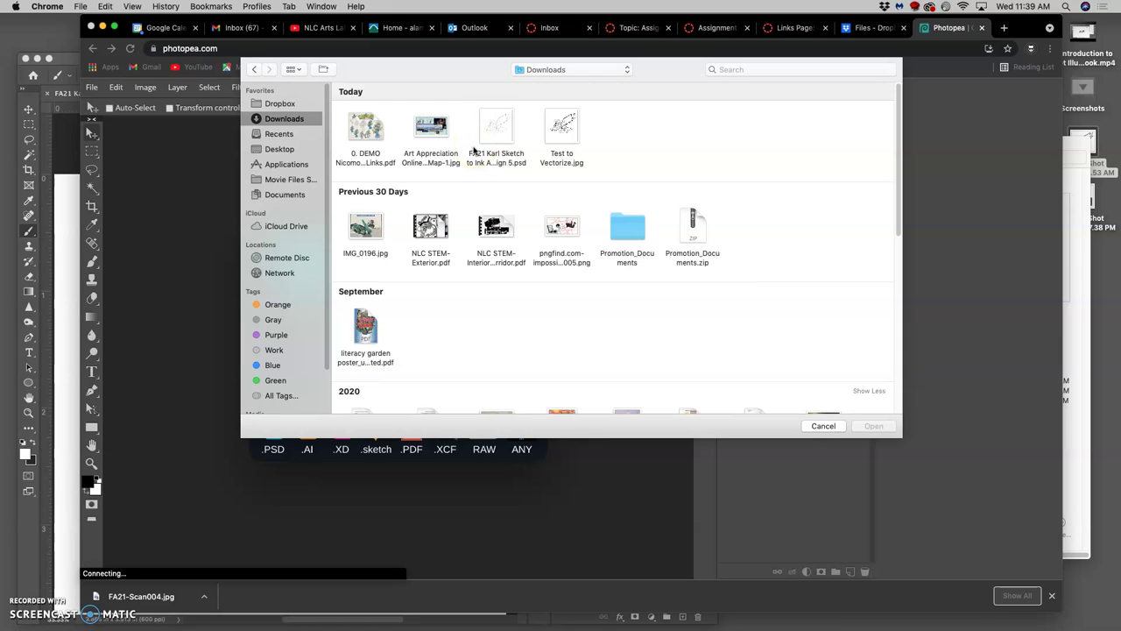
{"action": "left_click", "coordinate": [478, 149]}
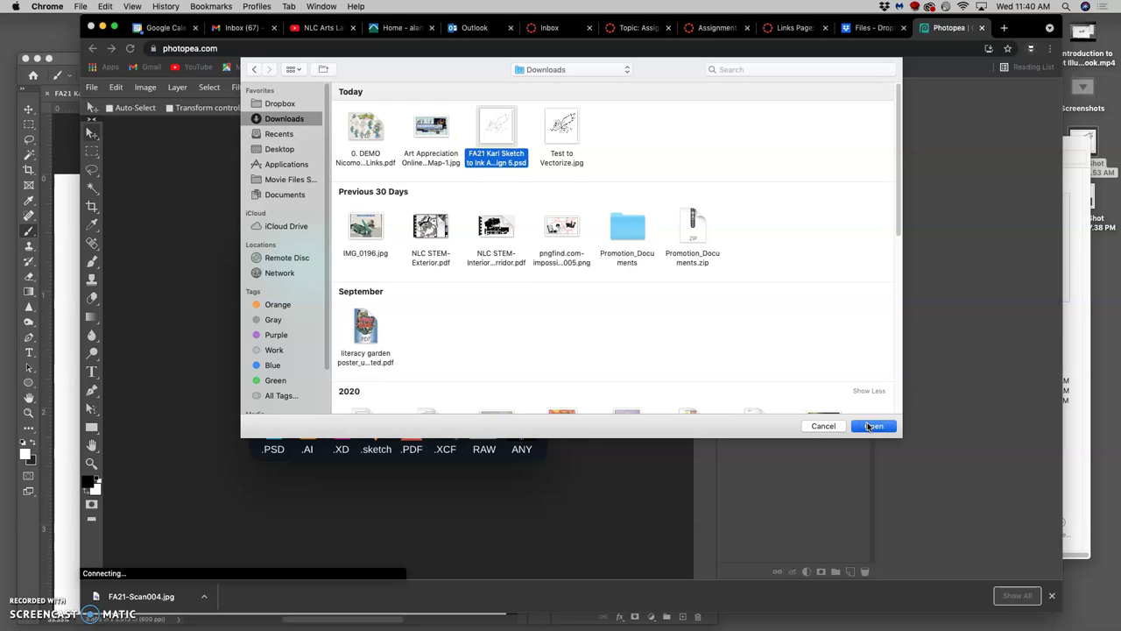
{"action": "double_click", "coordinate": [516, 166]}
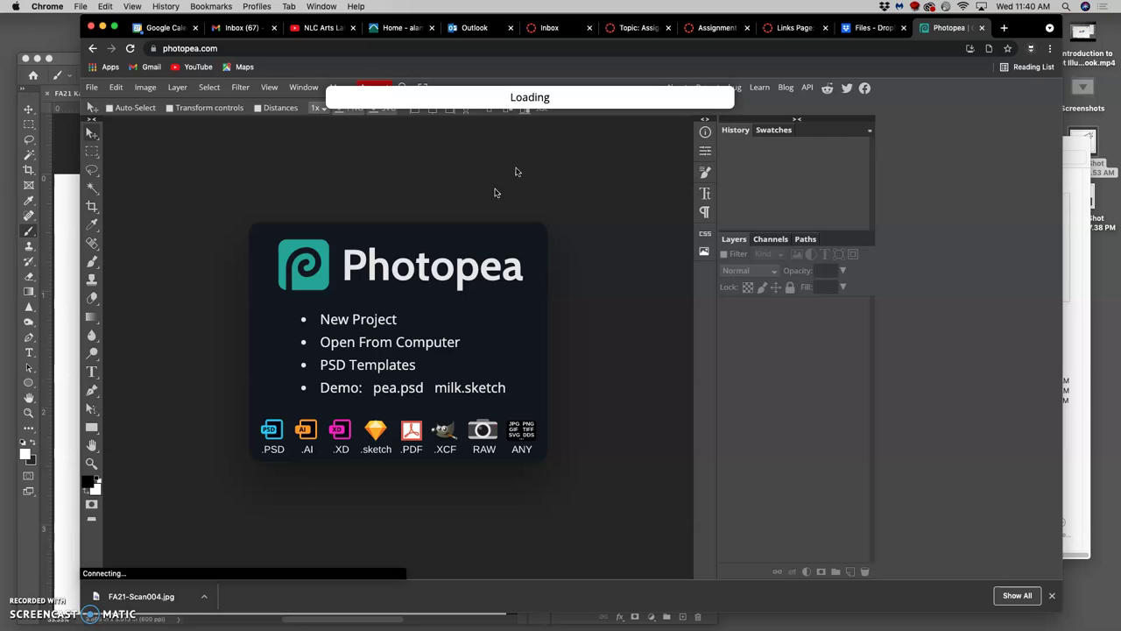
{"action": "left_click", "coordinate": [501, 193]}
{"action": "left_click", "coordinate": [542, 181]}
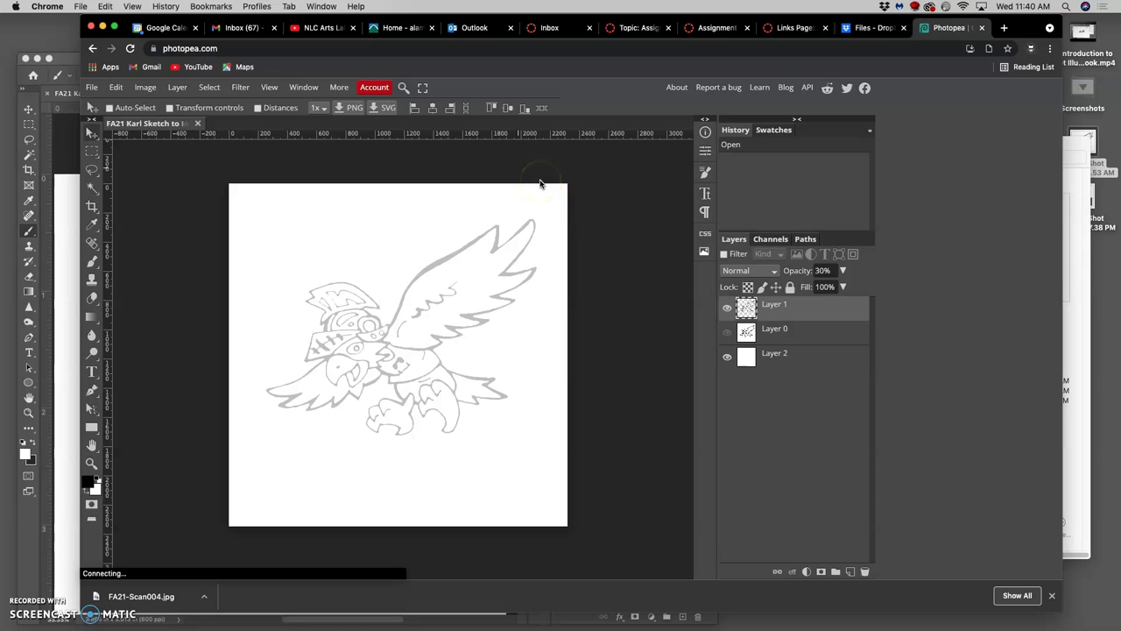
- Select the Brush tool with black as the foreground color and bring up its tip settings
{"action": "left_click", "coordinate": [120, 264]}
{"action": "left_click", "coordinate": [232, 252]}
{"action": "left_click", "coordinate": [92, 261]}
{"action": "left_click", "coordinate": [92, 479]}
{"action": "left_click", "coordinate": [92, 481]}
{"action": "left_click", "coordinate": [146, 214]}
{"action": "left_click", "coordinate": [180, 151]}
{"action": "left_click", "coordinate": [122, 108]}
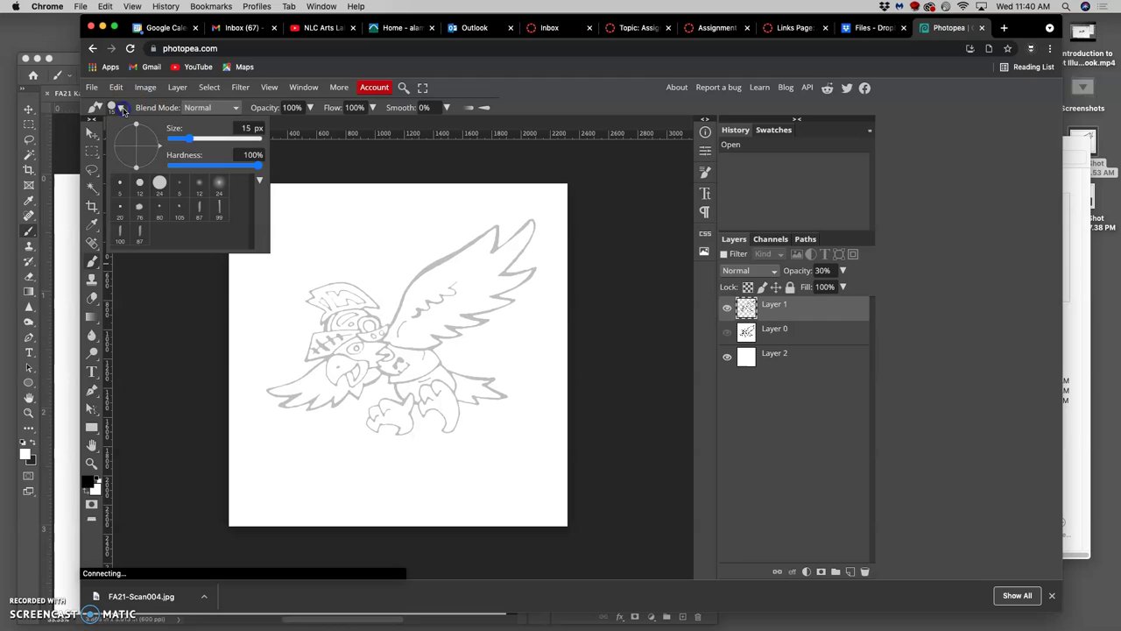
- Set the brush size to 20 px with 90% hardness, testing it on the canvas and undoing the test stroke
{"action": "left_click_drag", "start_coordinate": [189, 138], "coordinate": [191, 139]}
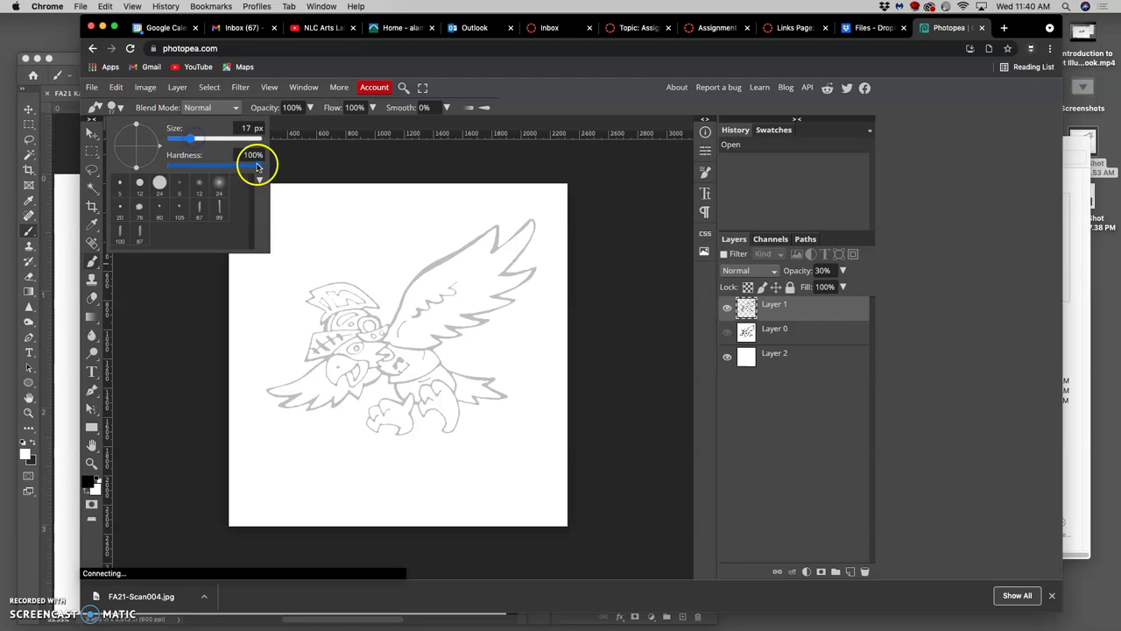
{"action": "left_click_drag", "start_coordinate": [258, 167], "coordinate": [252, 167]}
{"action": "mouse_move", "coordinate": [213, 142]}
{"action": "left_mouse_down"}
{"action": "mouse_move", "coordinate": [351, 230]}
{"action": "mouse_move", "coordinate": [356, 254]}
{"action": "left_mouse_up"}
{"action": "left_click_drag", "start_coordinate": [211, 144], "coordinate": [189, 143]}
{"action": "left_click_drag", "start_coordinate": [191, 143], "coordinate": [324, 256]}
{"action": "left_click", "coordinate": [450, 186]}
{"action": "left_click", "coordinate": [321, 252]}
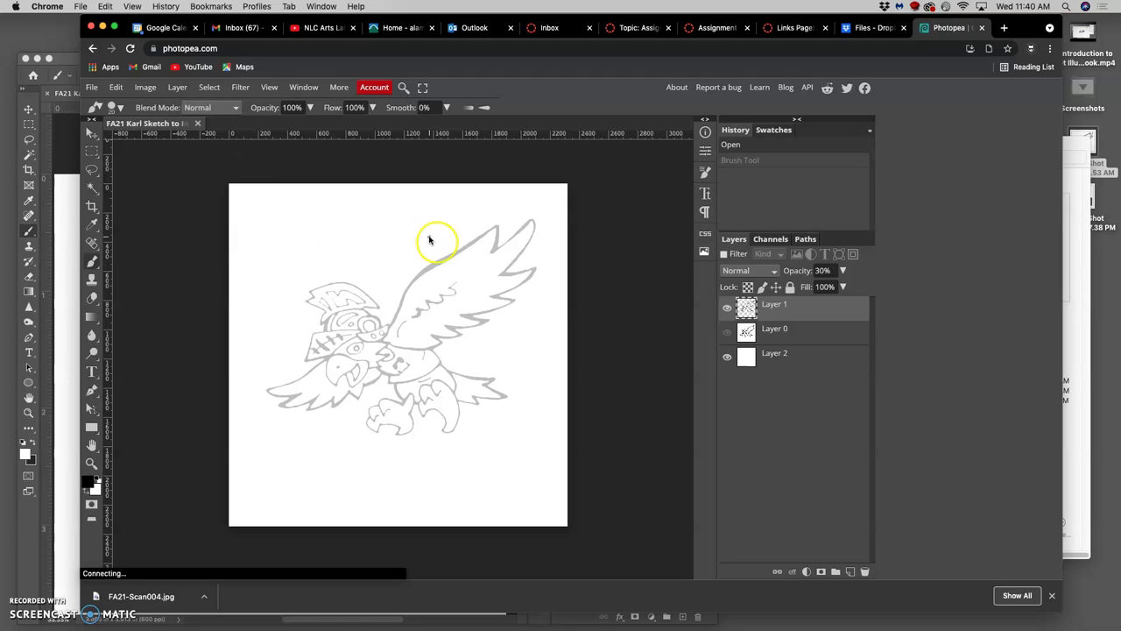
- Add a new layer above Layer 1, name it Ink, and keep it selected for drawing
{"action": "left_click", "coordinate": [851, 572]}
{"action": "left_click", "coordinate": [809, 375]}
{"action": "double_click", "coordinate": [776, 305]}
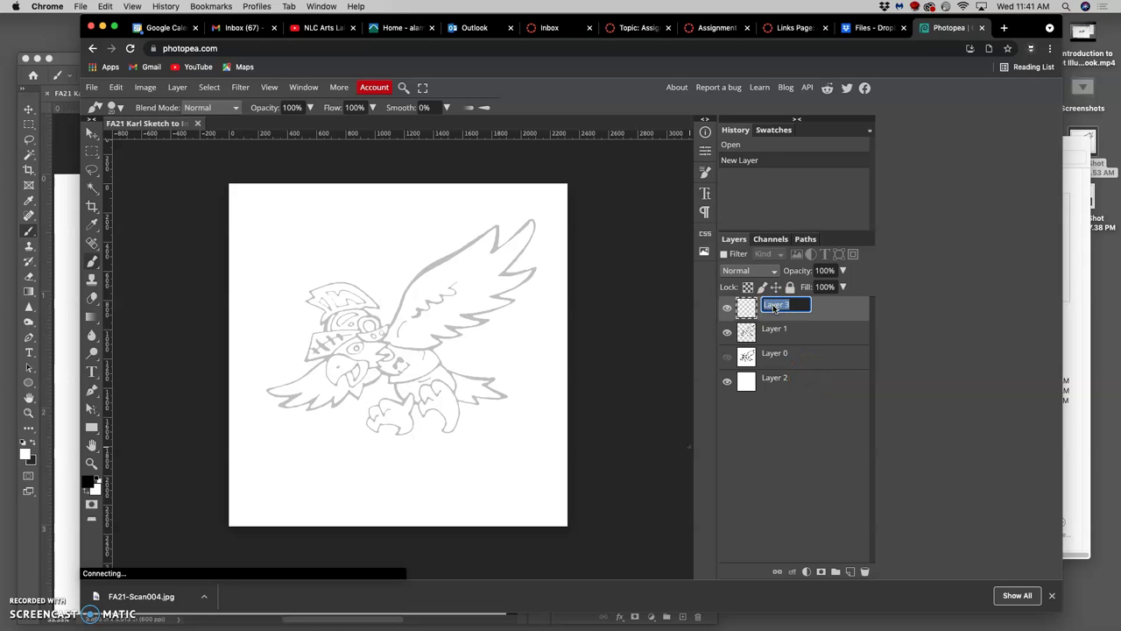
{"action": "left_click", "coordinate": [820, 312]}
{"action": "left_click", "coordinate": [791, 355]}
{"action": "type", "text": "Ink"}
{"action": "key", "text": "Return"}
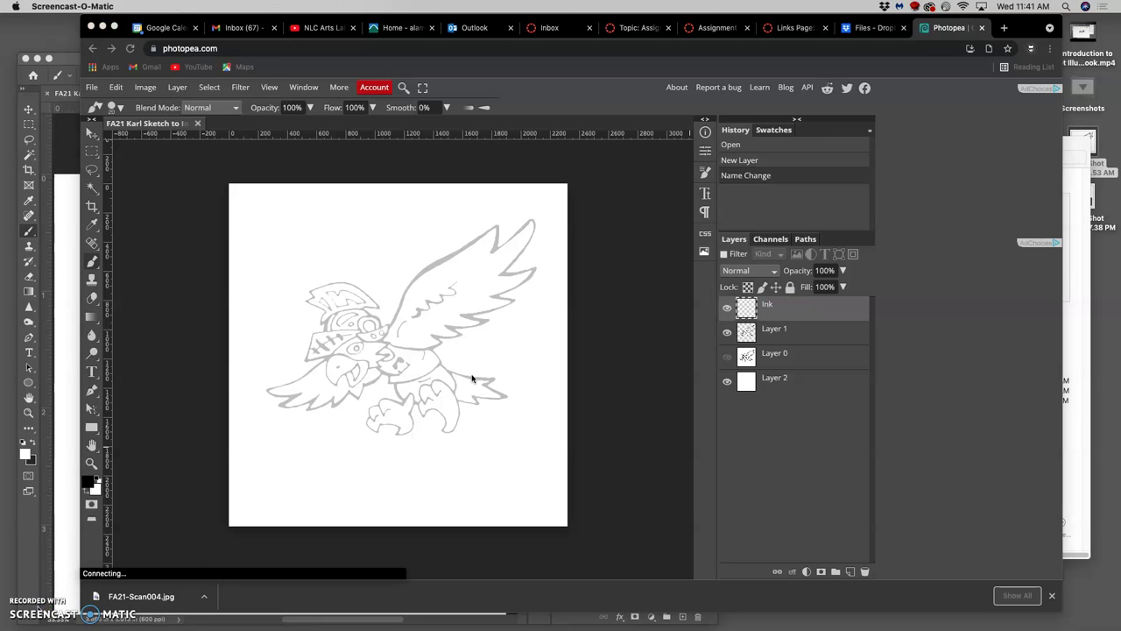
{"action": "left_click", "coordinate": [741, 311]}
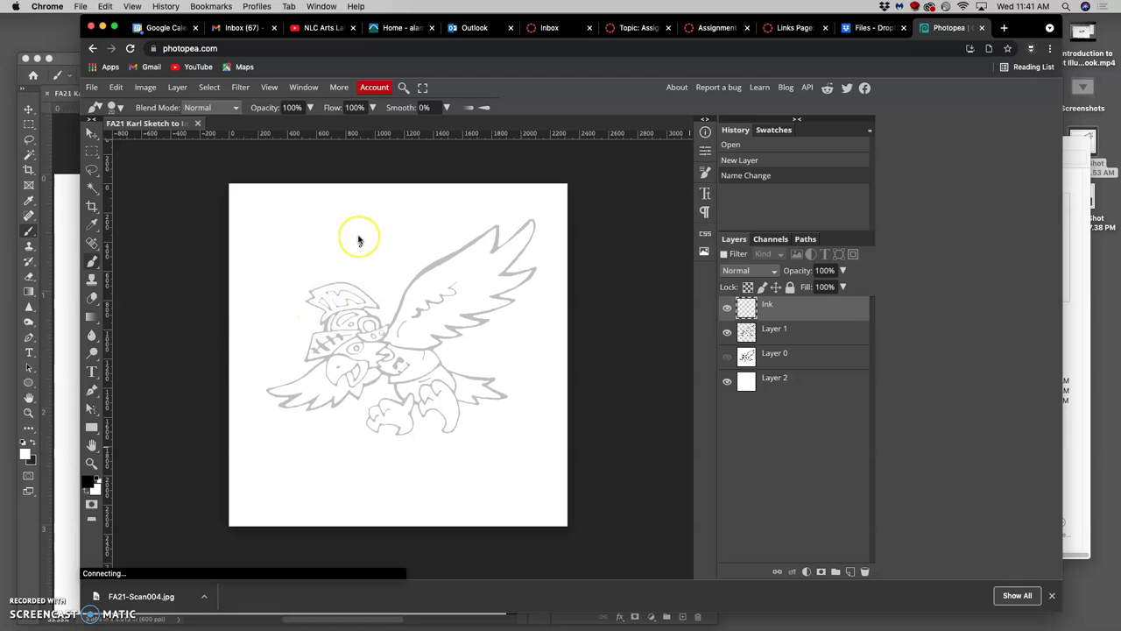
- Set the brush smoothing to 71% and ink the upper arc of the bird's helmet crest
{"action": "left_click", "coordinate": [446, 108]}
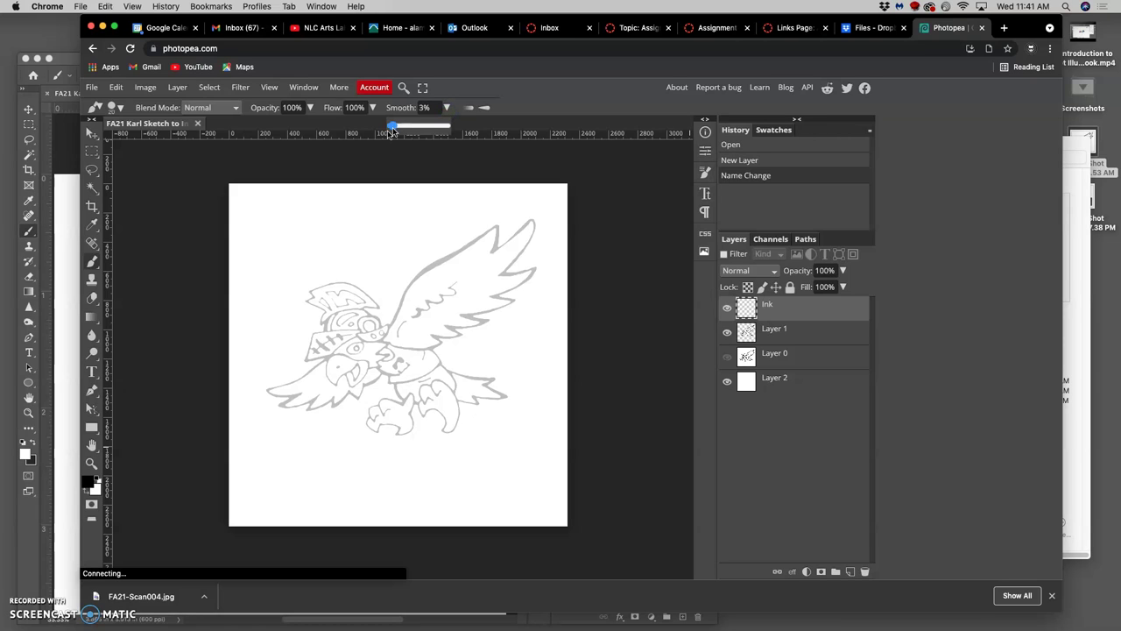
{"action": "left_click_drag", "start_coordinate": [389, 127], "coordinate": [432, 126]}
{"action": "left_click", "coordinate": [313, 245]}
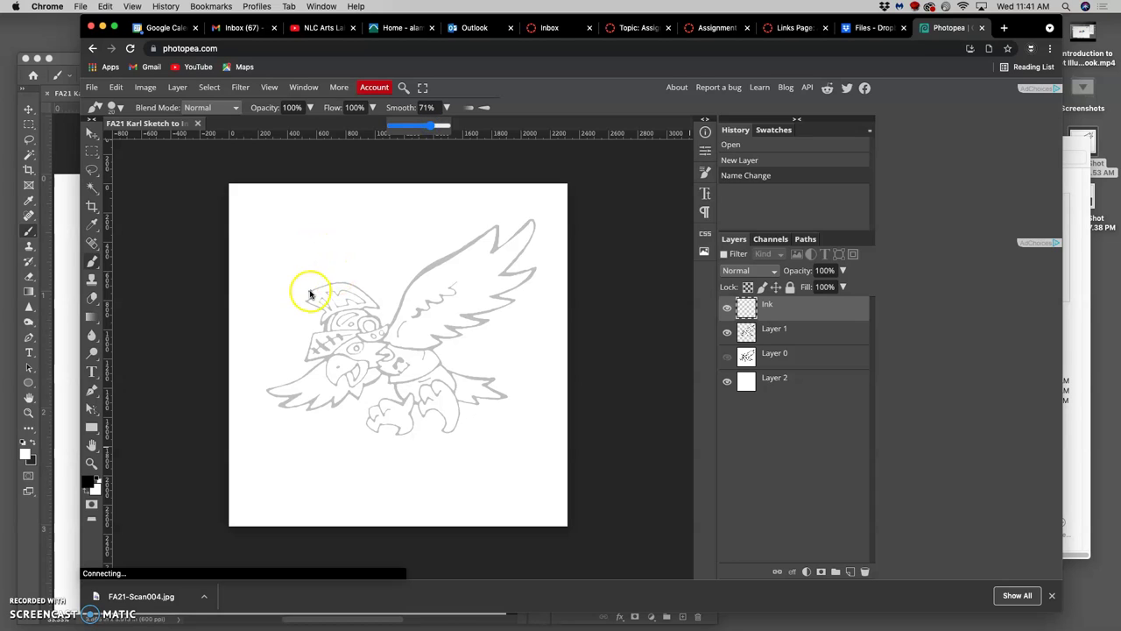
{"action": "left_click_drag", "start_coordinate": [310, 293], "coordinate": [319, 285]}
{"action": "left_click_drag", "start_coordinate": [389, 312], "coordinate": [392, 322]}
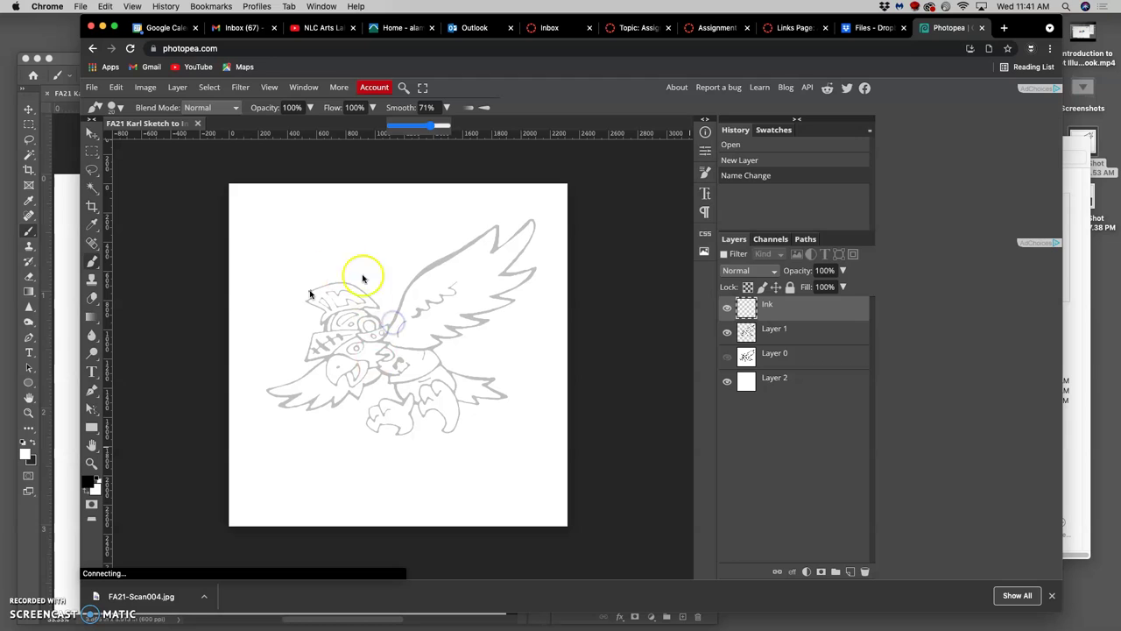
- Try brush strokes above the helmet with smoothing at 0%, and undo the strokes
{"action": "left_click", "coordinate": [446, 107]}
{"action": "left_click_drag", "start_coordinate": [431, 129], "coordinate": [400, 128]}
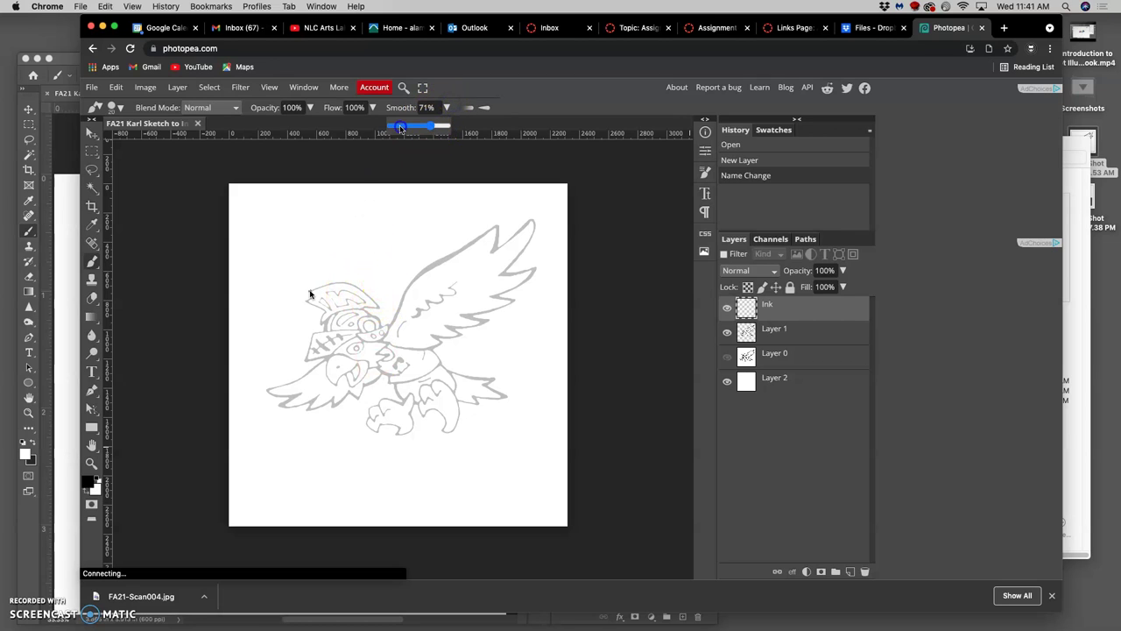
{"action": "mouse_move", "coordinate": [309, 279]}
{"action": "left_mouse_down"}
{"action": "mouse_move", "coordinate": [326, 271]}
{"action": "mouse_move", "coordinate": [382, 304]}
{"action": "left_mouse_up"}
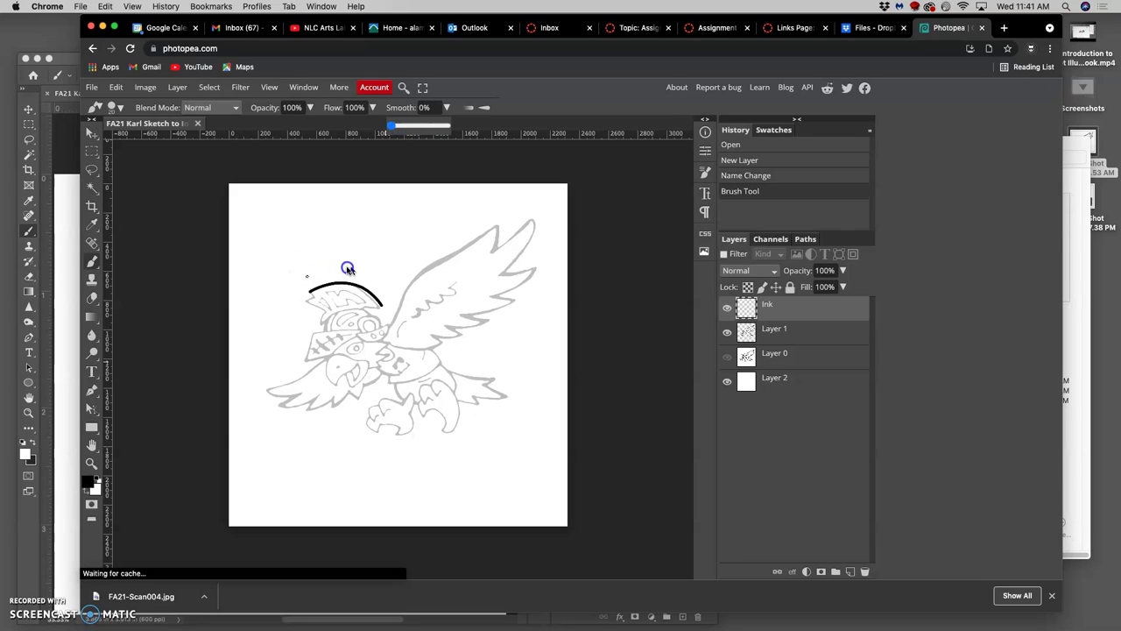
{"action": "mouse_move", "coordinate": [307, 278]}
{"action": "left_mouse_down"}
{"action": "mouse_move", "coordinate": [384, 282]}
{"action": "mouse_move", "coordinate": [391, 298]}
{"action": "left_mouse_up"}
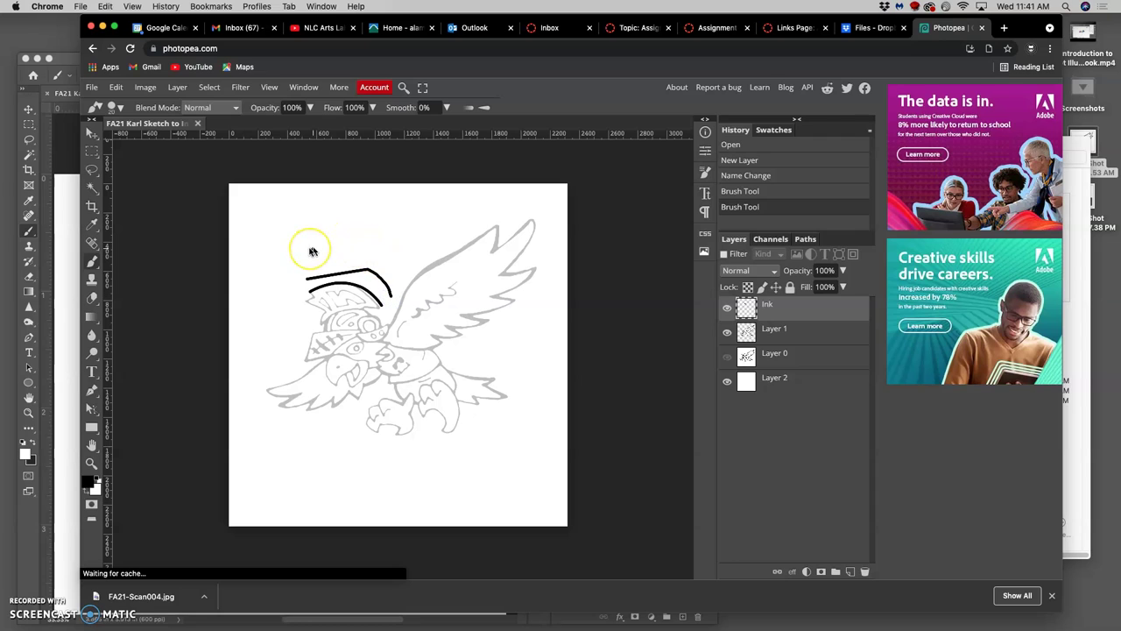
{"action": "mouse_move", "coordinate": [330, 245]}
{"action": "left_mouse_down"}
{"action": "mouse_move", "coordinate": [357, 242]}
{"action": "mouse_move", "coordinate": [391, 267]}
{"action": "left_mouse_up"}
{"action": "key", "text": "super+z"}
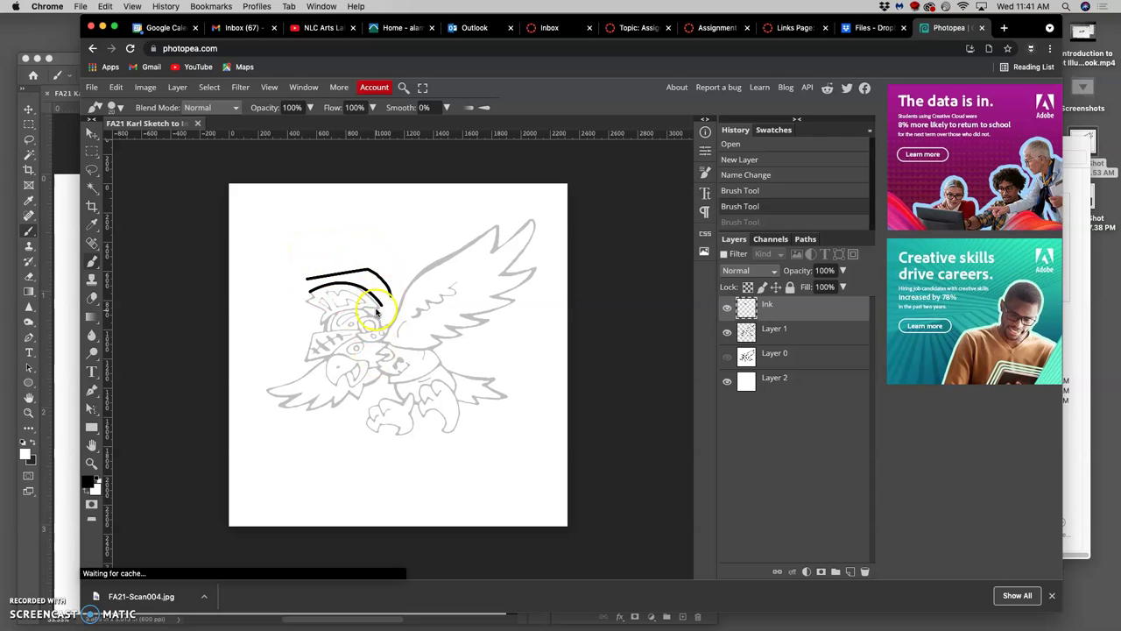
{"action": "key", "text": "super+z"}
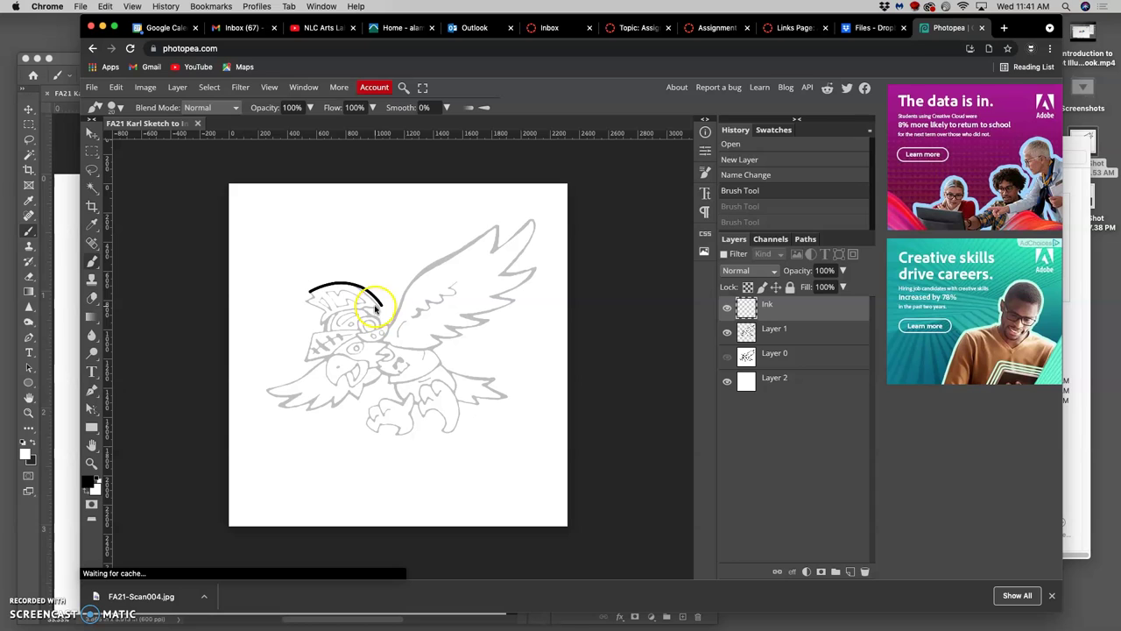
- Set smoothing to 72%, let pen pressure control brush size, and draw test strokes in the blank area above the helmet
{"action": "left_click", "coordinate": [445, 108]}
{"action": "left_click_drag", "start_coordinate": [394, 127], "coordinate": [432, 127]}
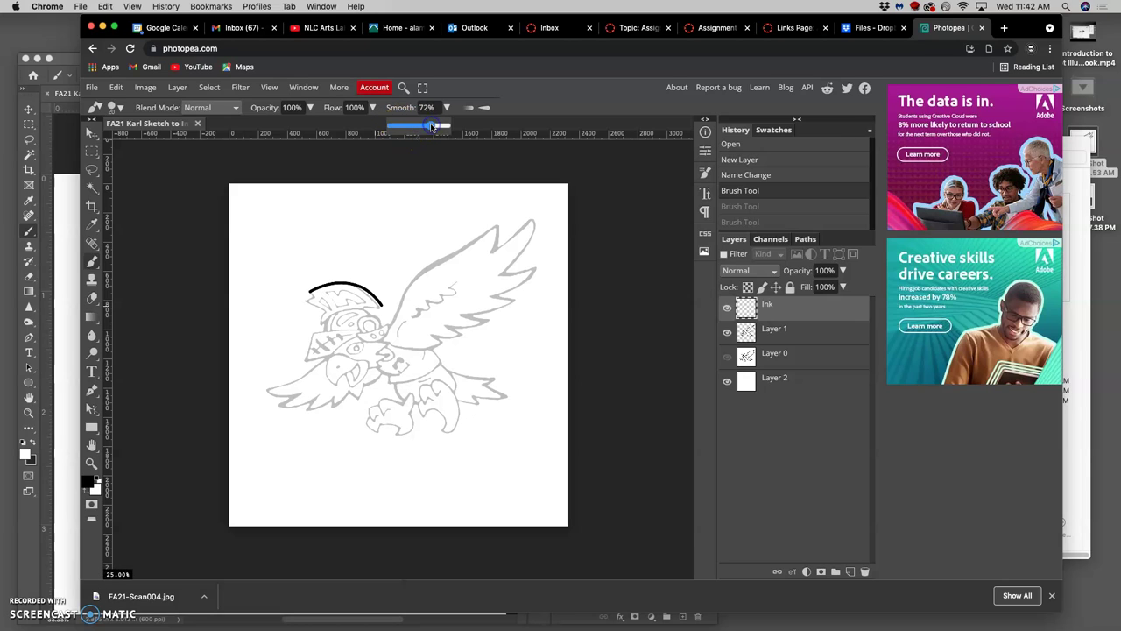
{"action": "left_click", "coordinate": [487, 109]}
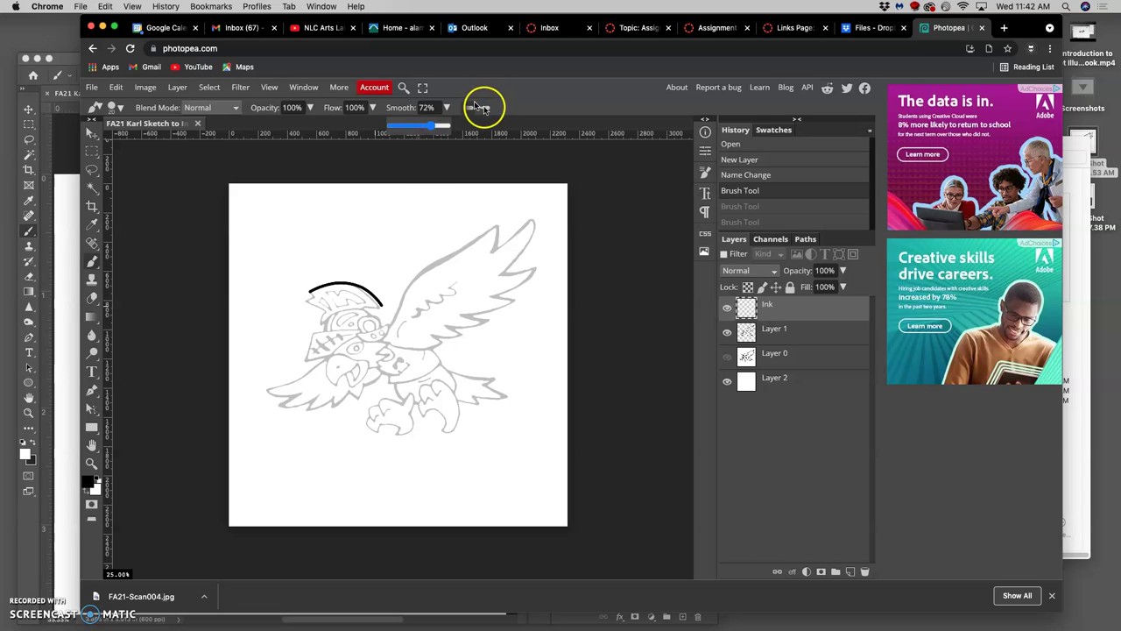
{"action": "left_click", "coordinate": [331, 238]}
{"action": "mouse_move", "coordinate": [332, 239]}
{"action": "left_mouse_down"}
{"action": "mouse_move", "coordinate": [365, 245]}
{"action": "mouse_move", "coordinate": [391, 224]}
{"action": "mouse_move", "coordinate": [421, 233]}
{"action": "left_mouse_up"}
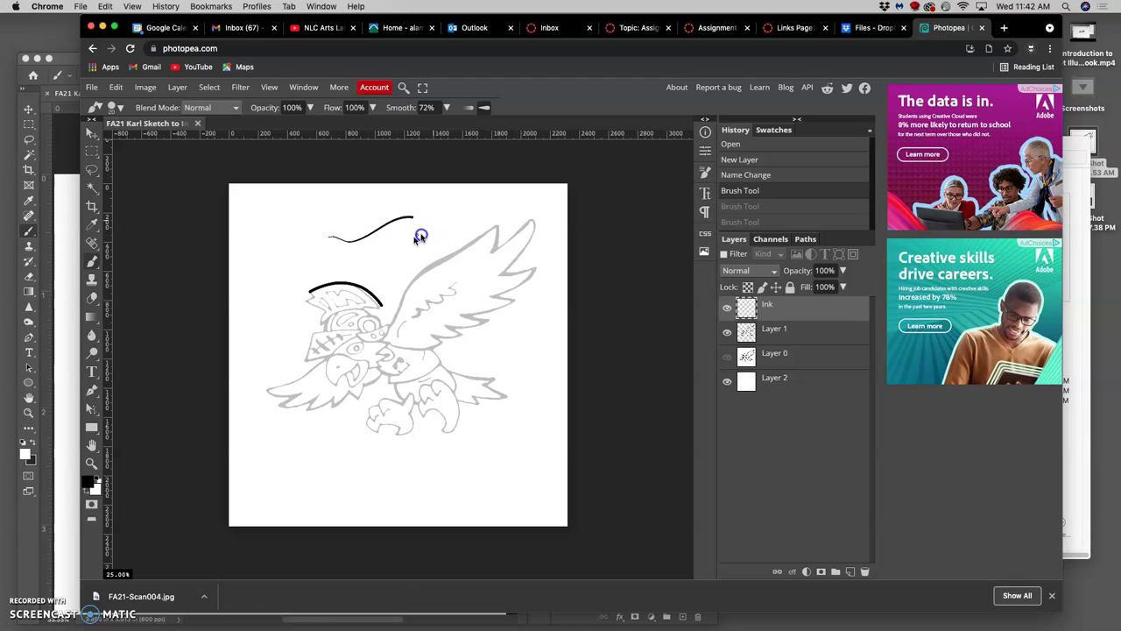
{"action": "left_click", "coordinate": [358, 261]}
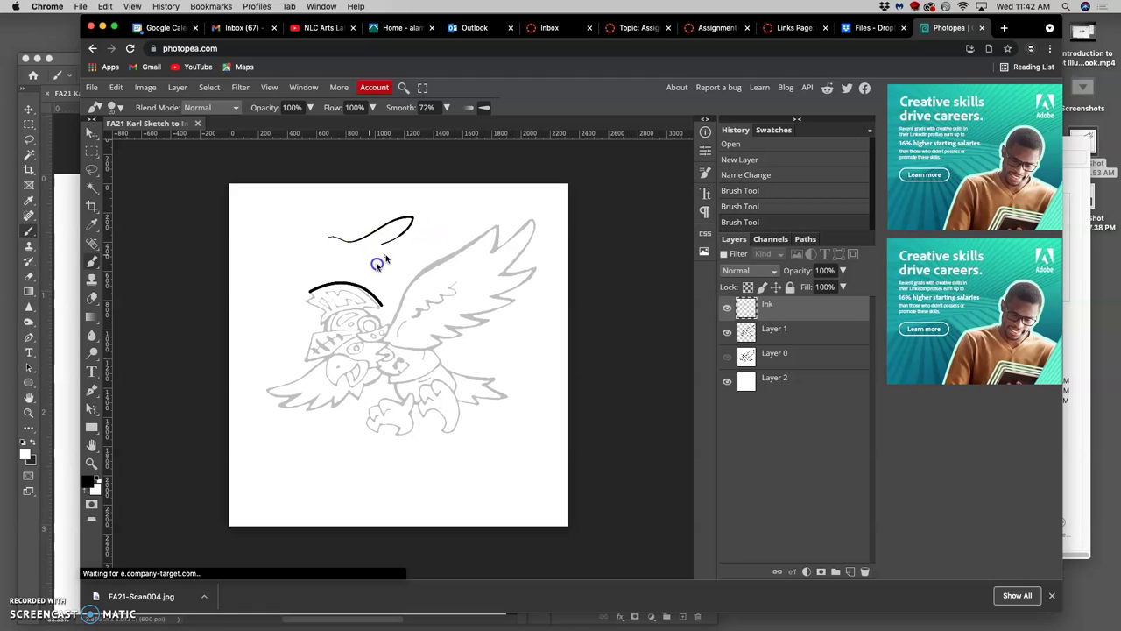
- Enlarge the brush to 127 px, keeping its hardness at 90%
{"action": "left_click", "coordinate": [485, 108]}
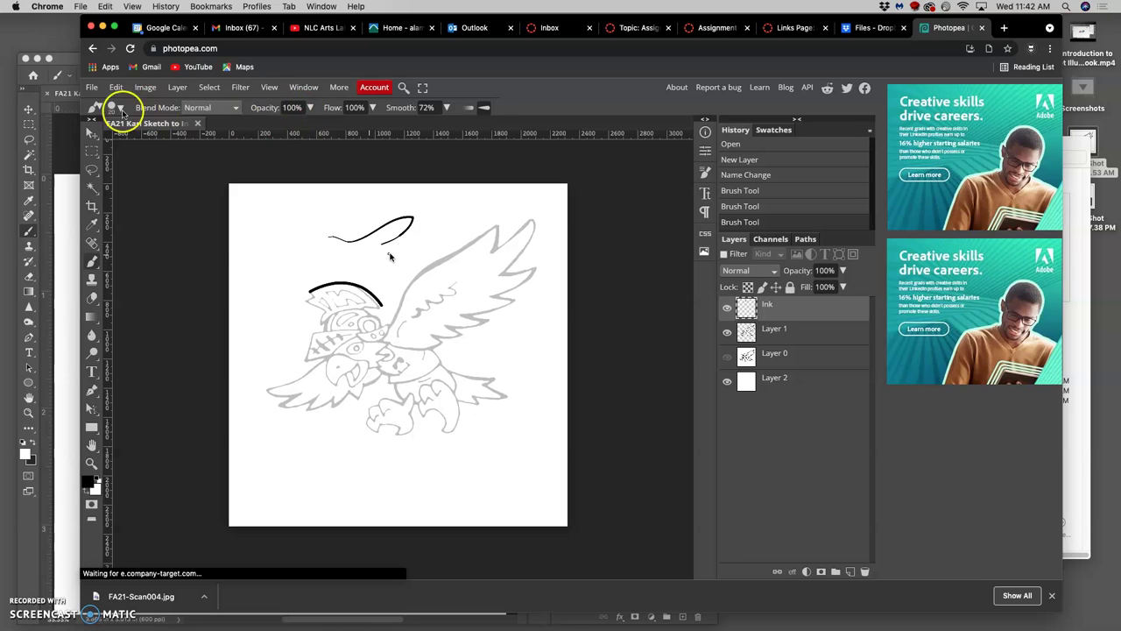
{"action": "left_click", "coordinate": [123, 109]}
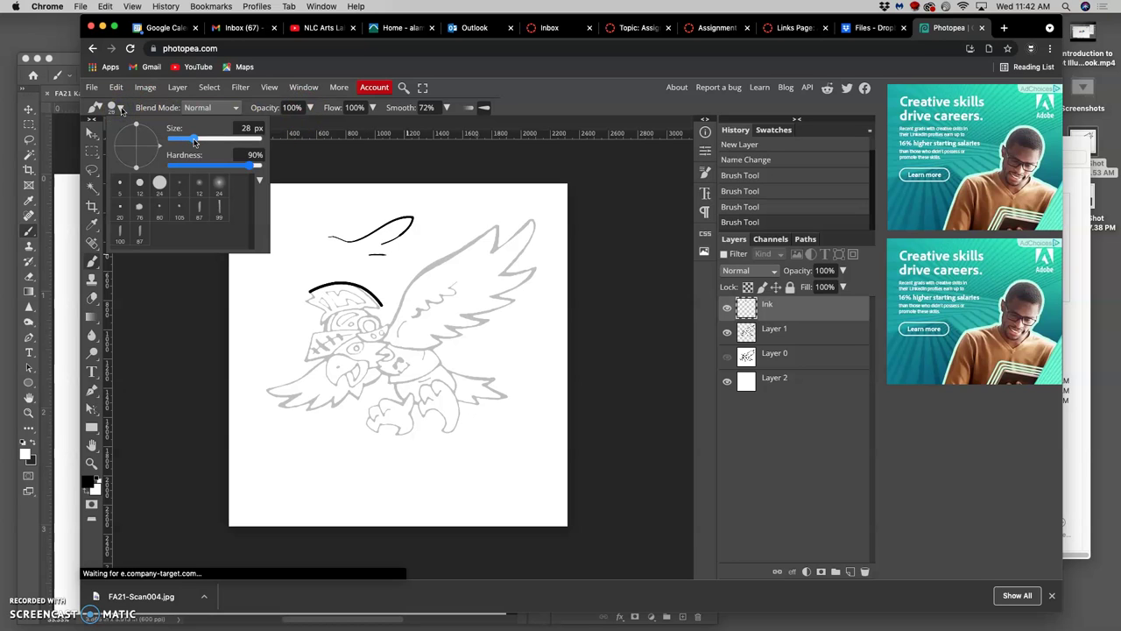
{"action": "left_click_drag", "start_coordinate": [195, 140], "coordinate": [211, 140]}
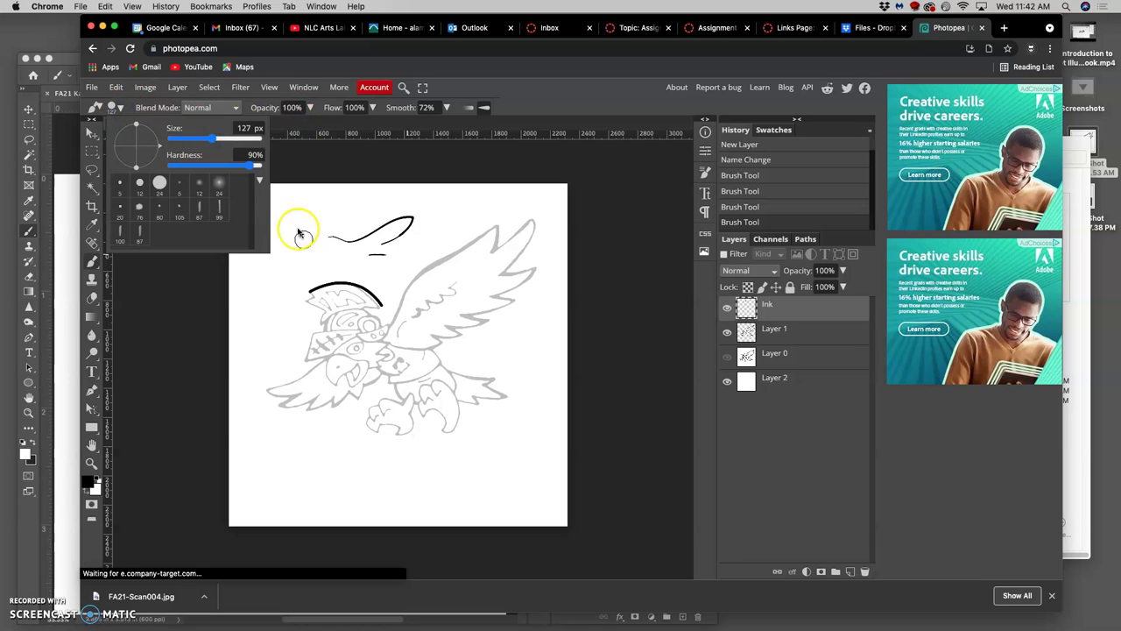